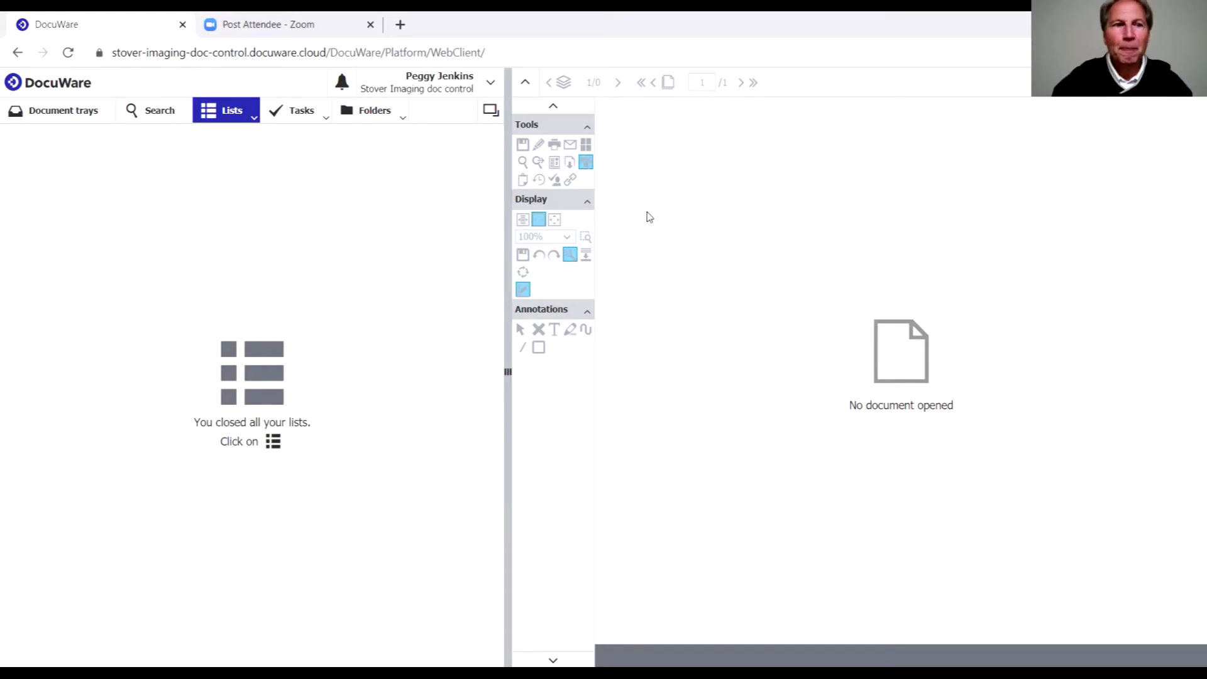
# - Show the Inbox document tray, which is currently empty
pyautogui.click(63, 119)
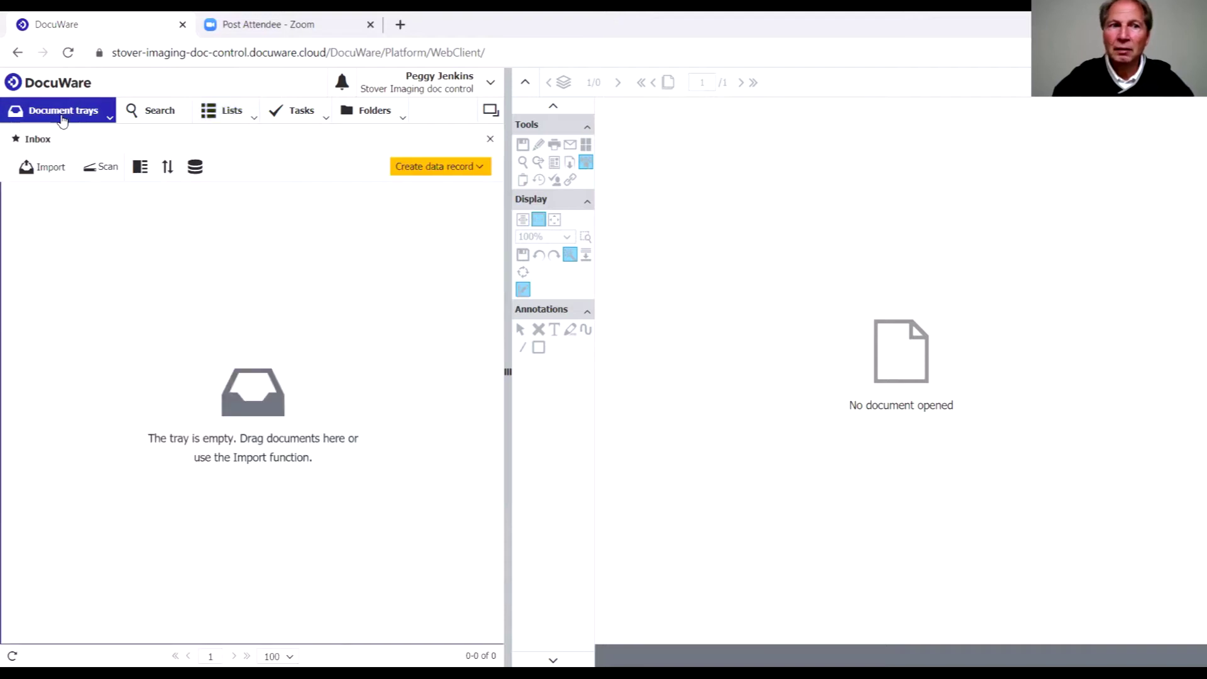
# - Import Letter 1, 2, 3.pdf, Proposal 1.docx and Contract 1.pdf into the Inbox
pyautogui.click(48, 169)
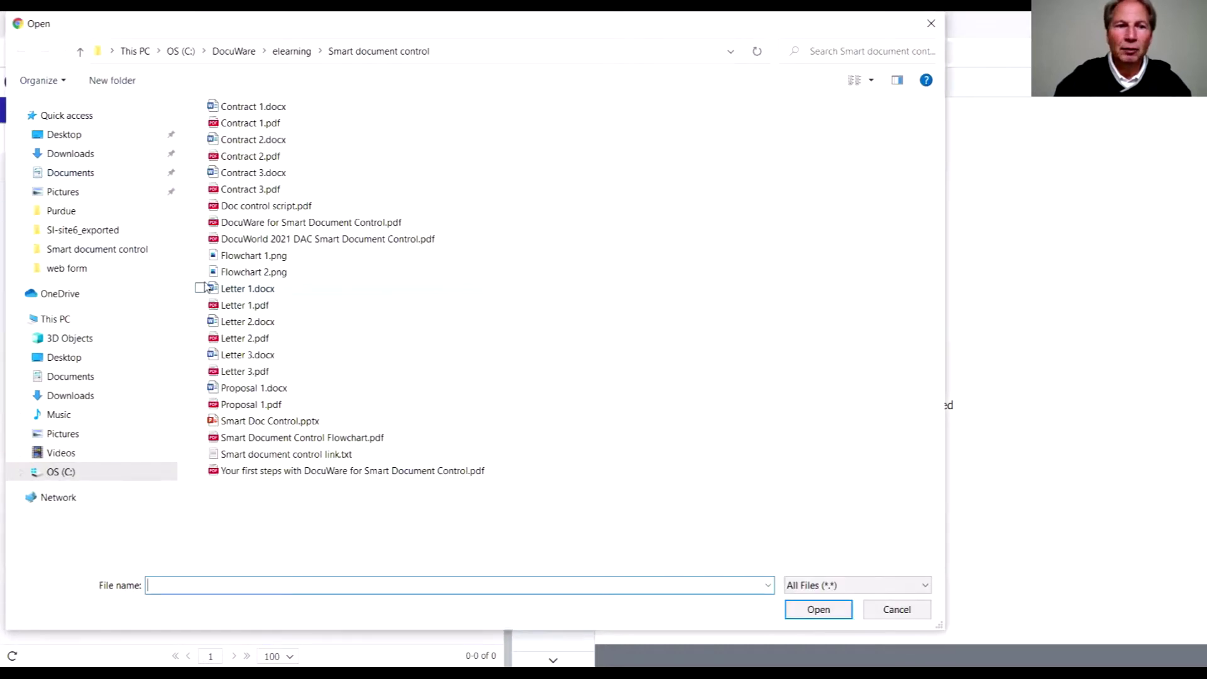
pyautogui.click(200, 304)
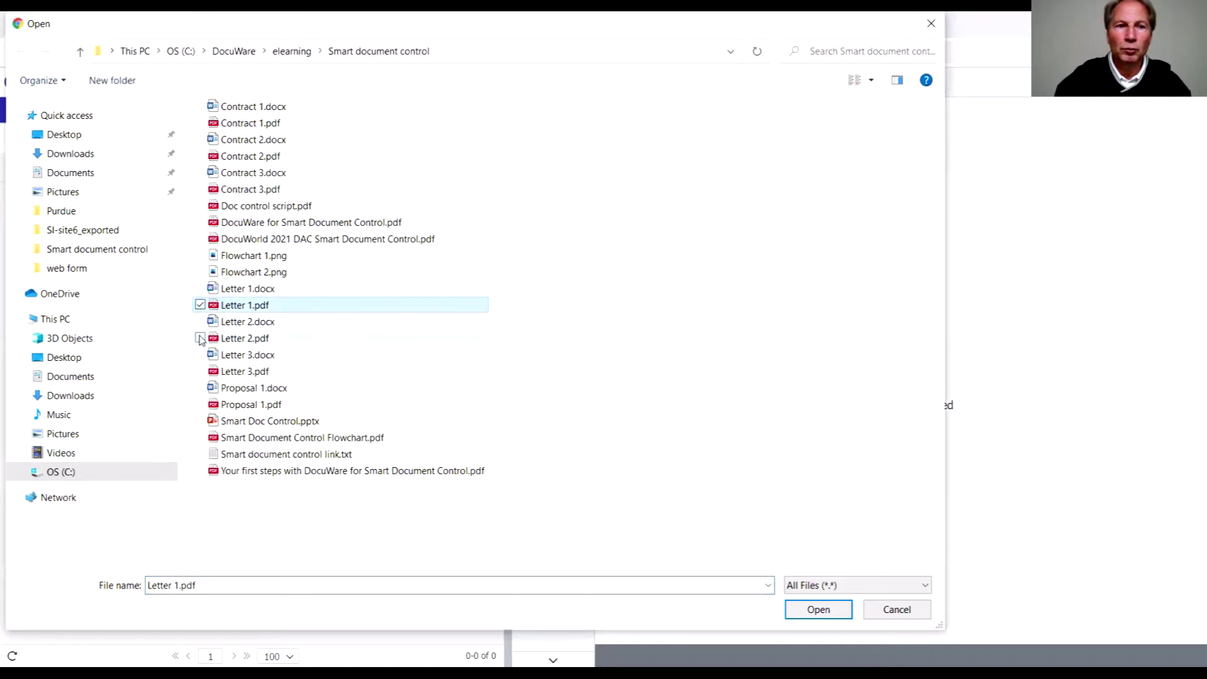
pyautogui.click(200, 338)
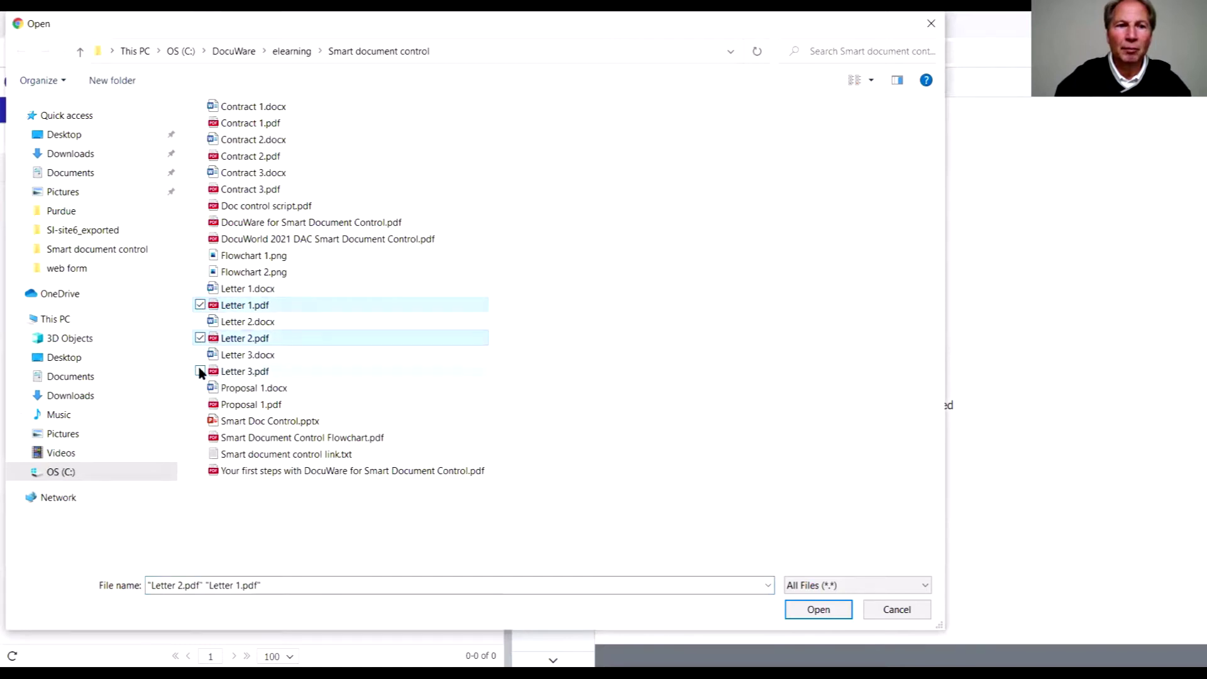
pyautogui.click(200, 371)
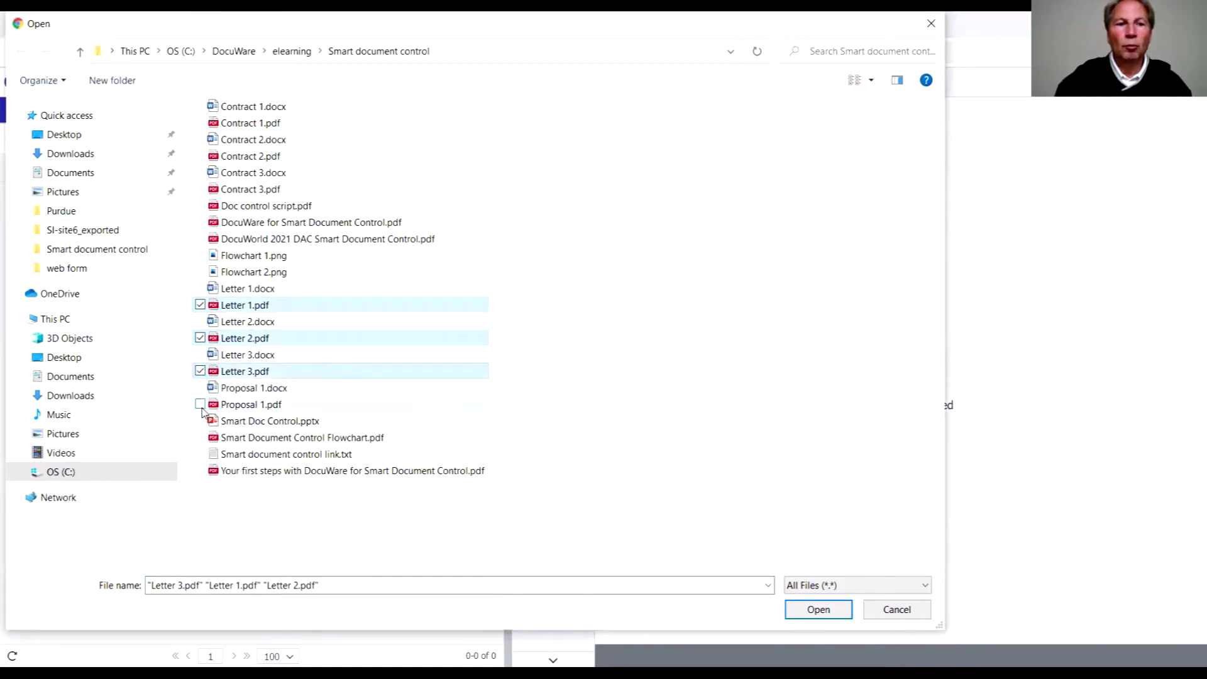
pyautogui.click(200, 388)
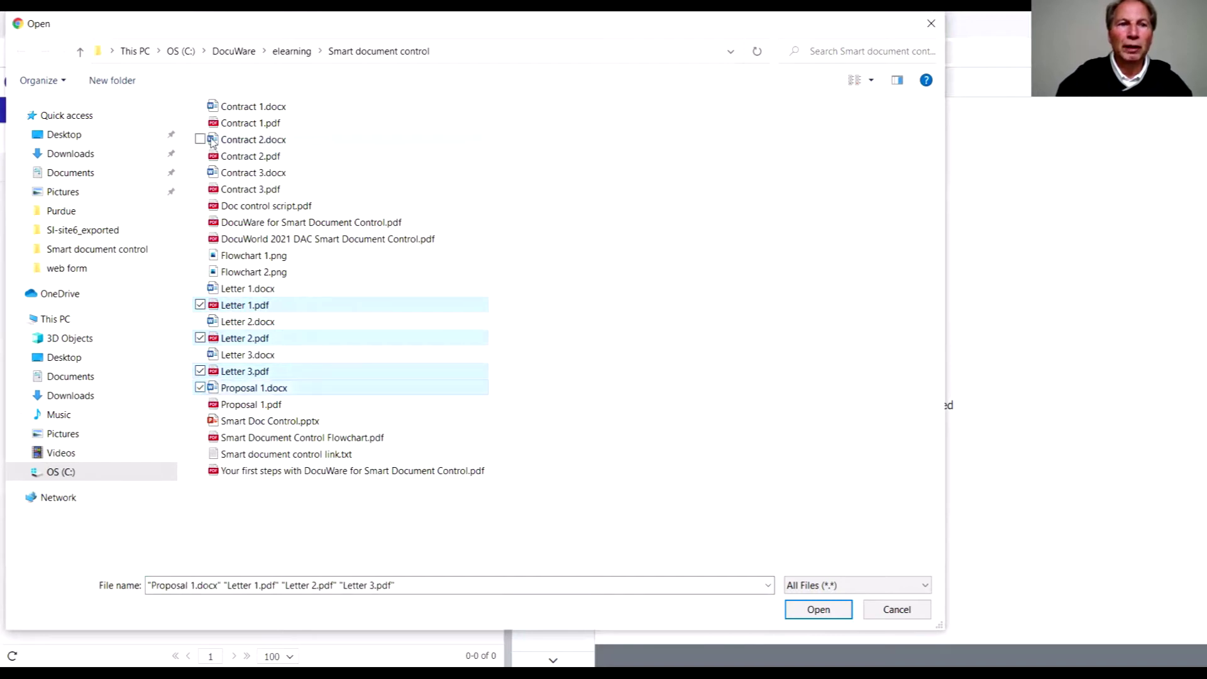
pyautogui.click(200, 123)
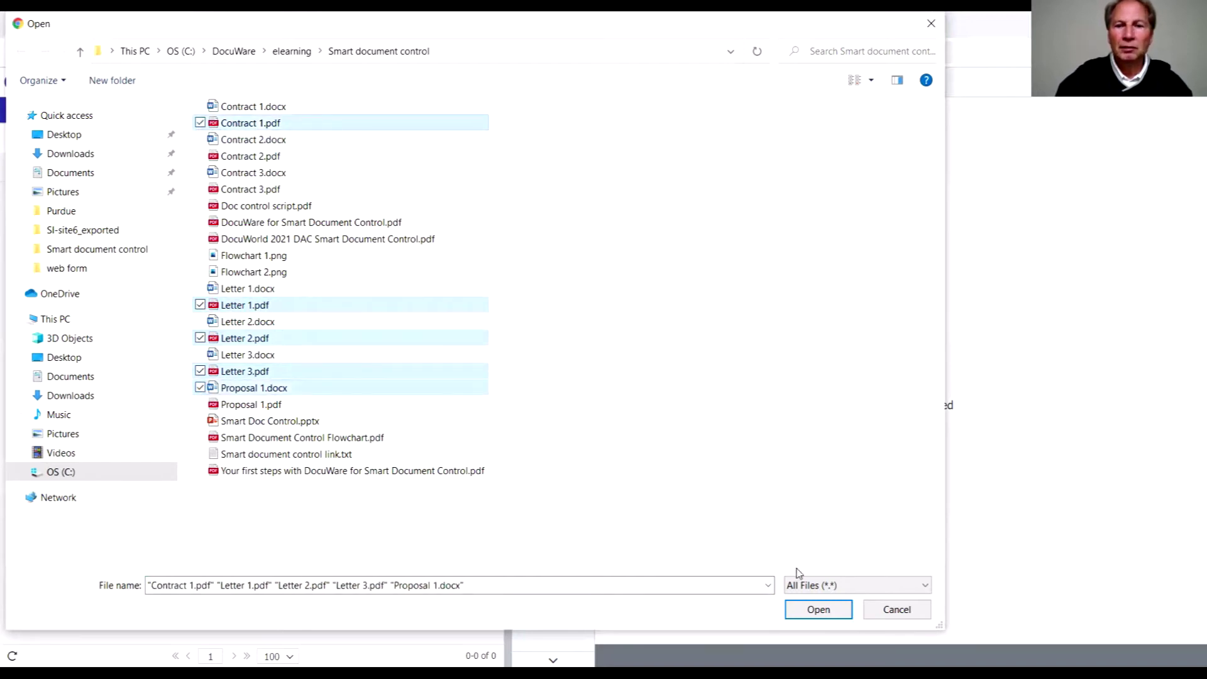
pyautogui.click(817, 610)
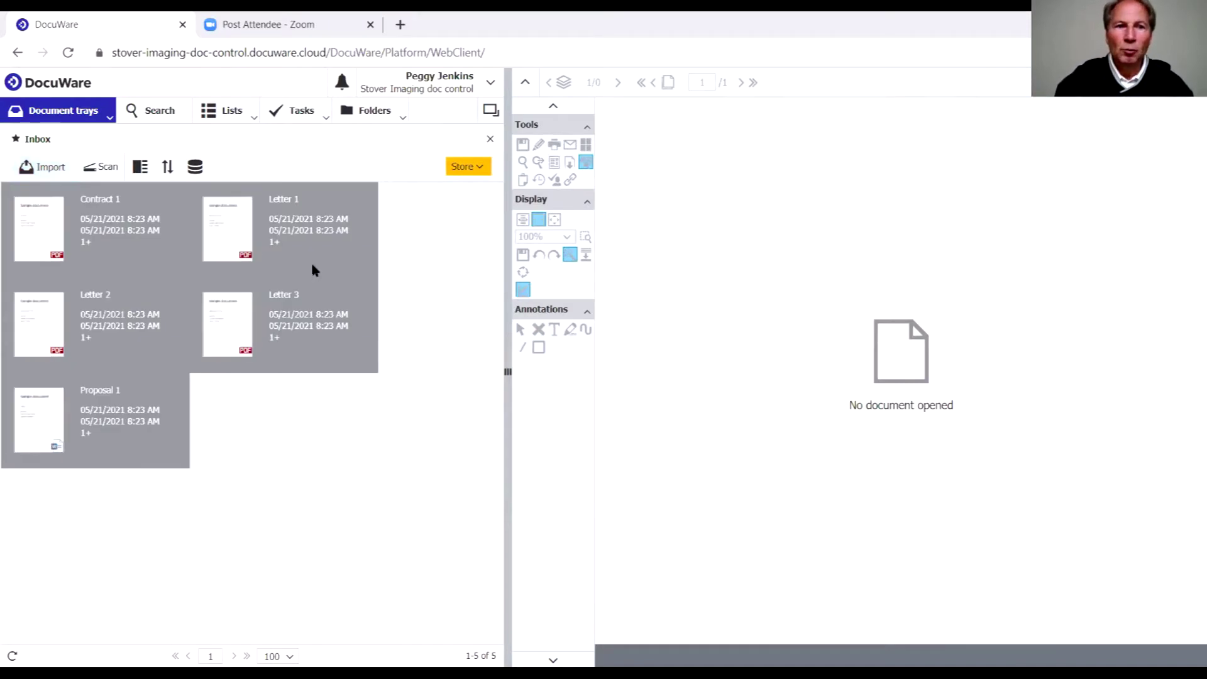
# - Open Letter 1 and choose to store it in DW - Documents - For All
pyautogui.click(267, 236)
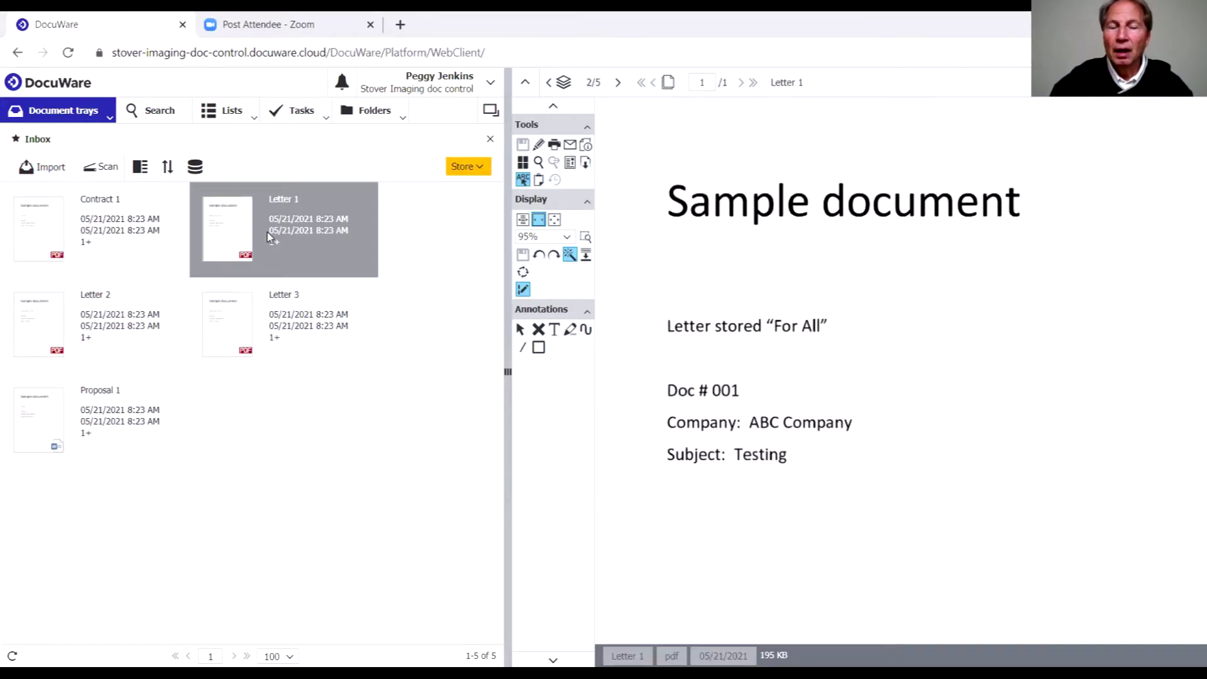
pyautogui.click(478, 167)
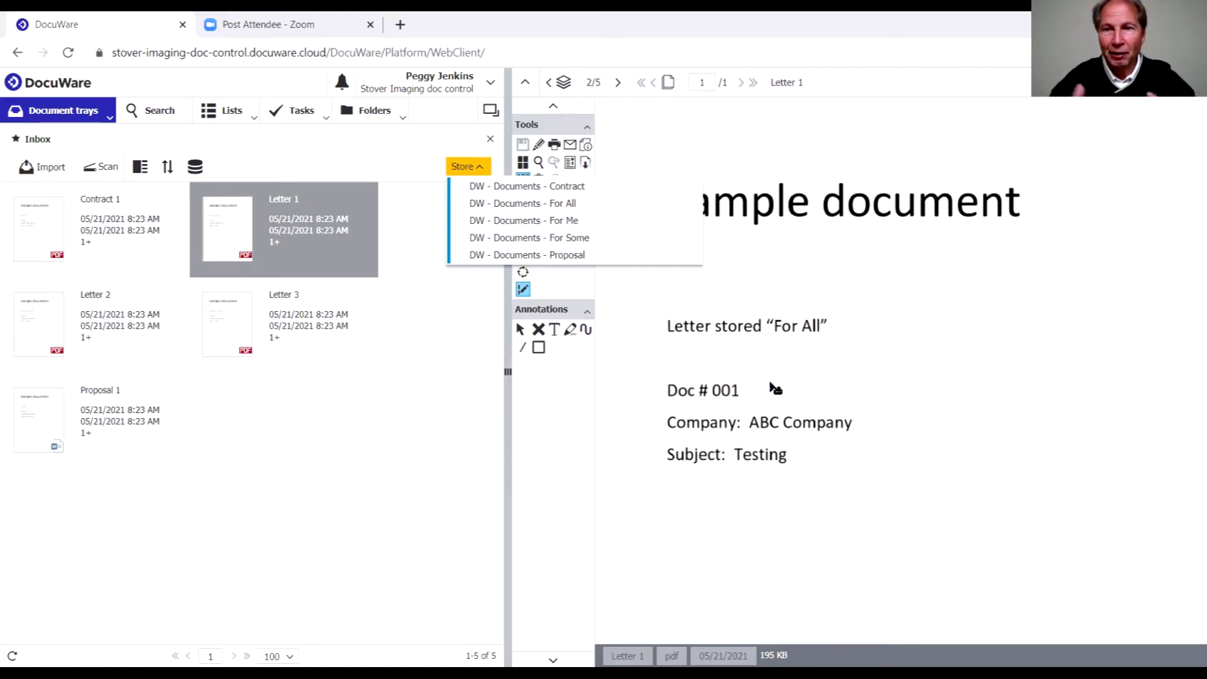
pyautogui.doubleClick(811, 333)
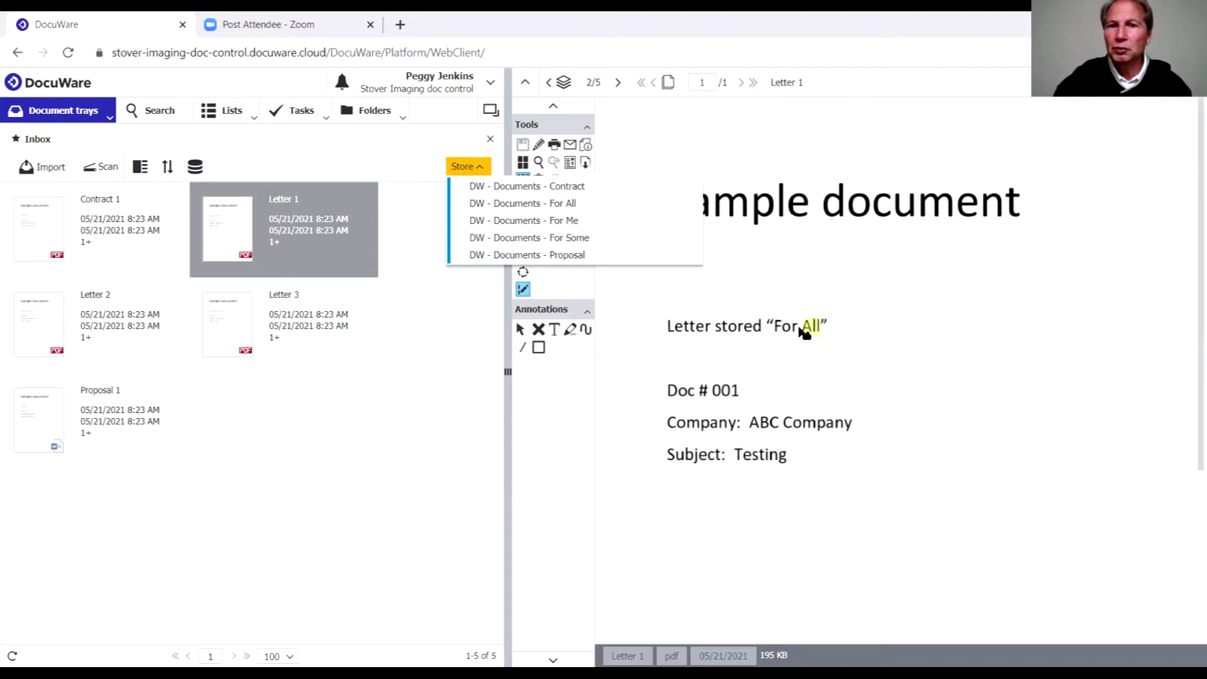
pyautogui.click(527, 203)
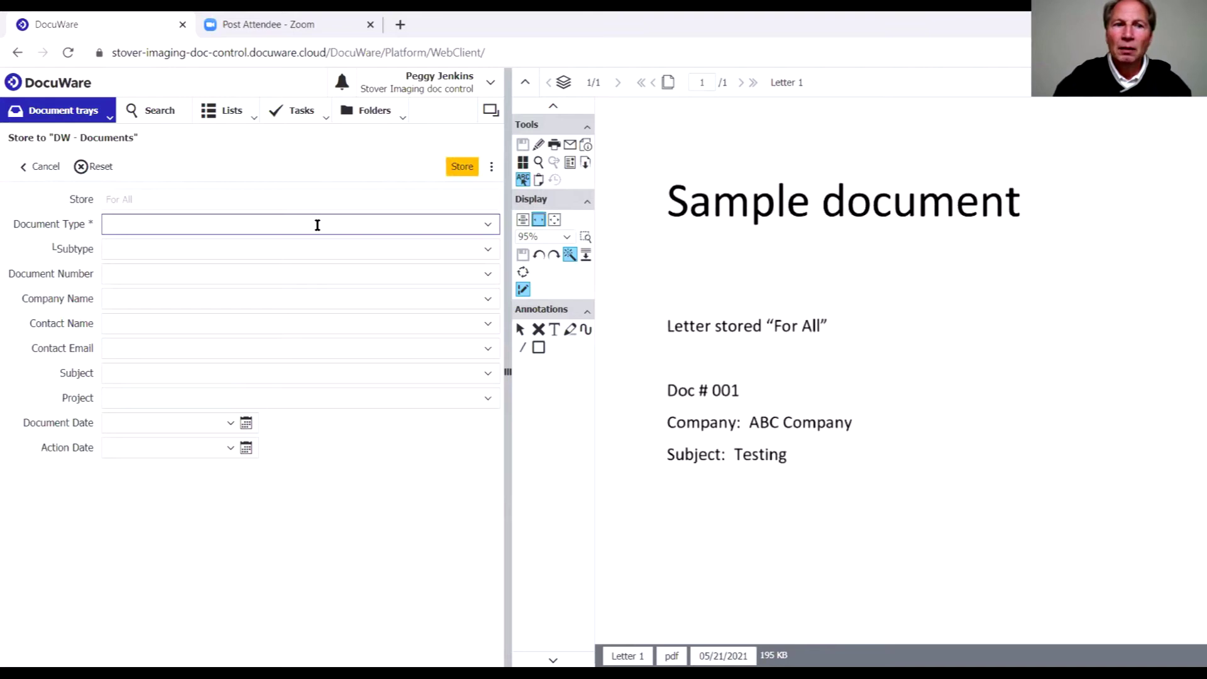
# - Set Letter 1's document type to Letter and subtype to Received
pyautogui.click(488, 225)
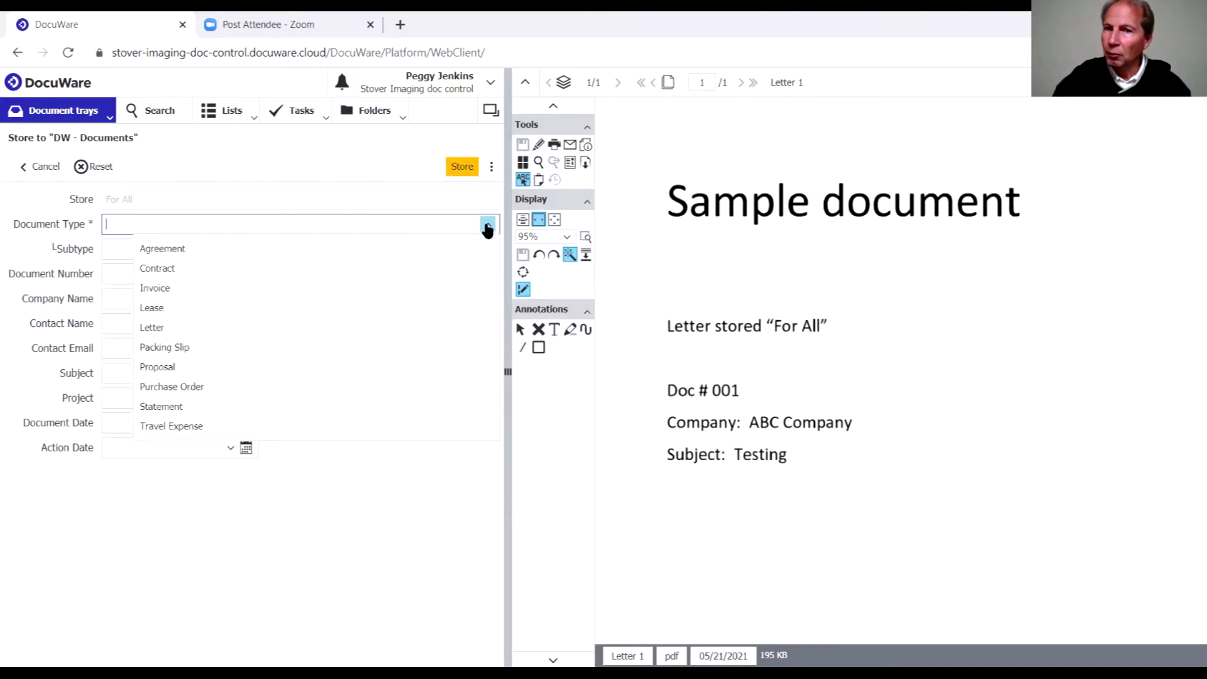
pyautogui.click(173, 328)
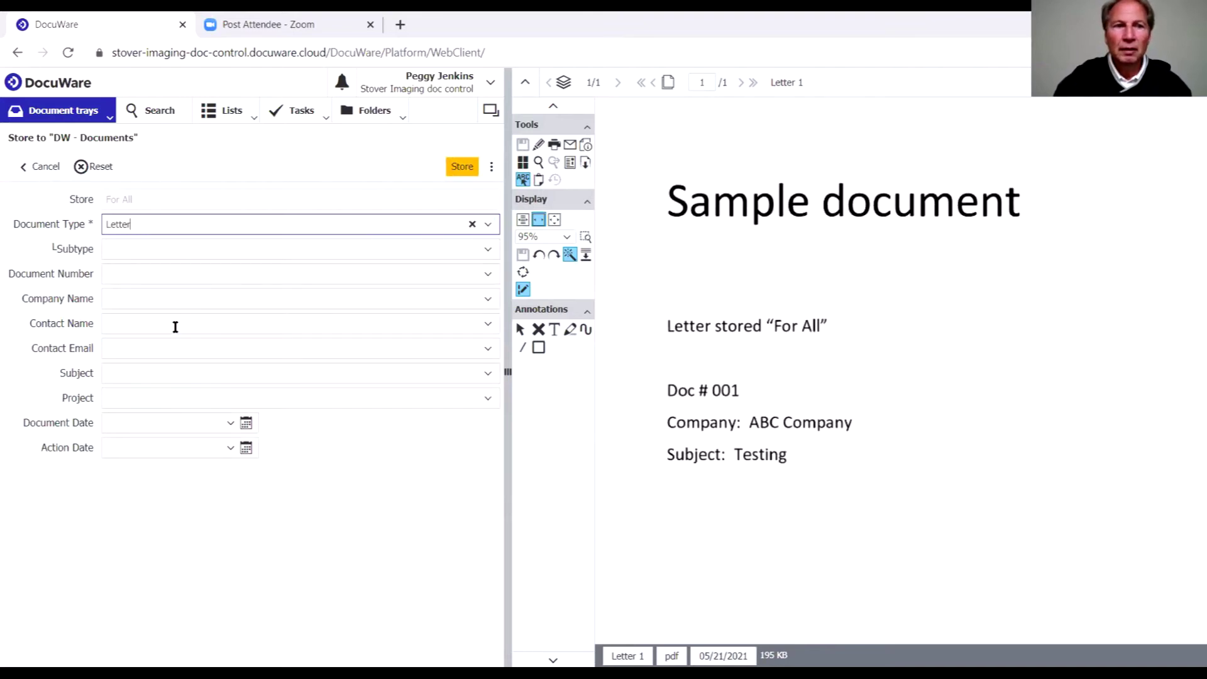
pyautogui.click(487, 249)
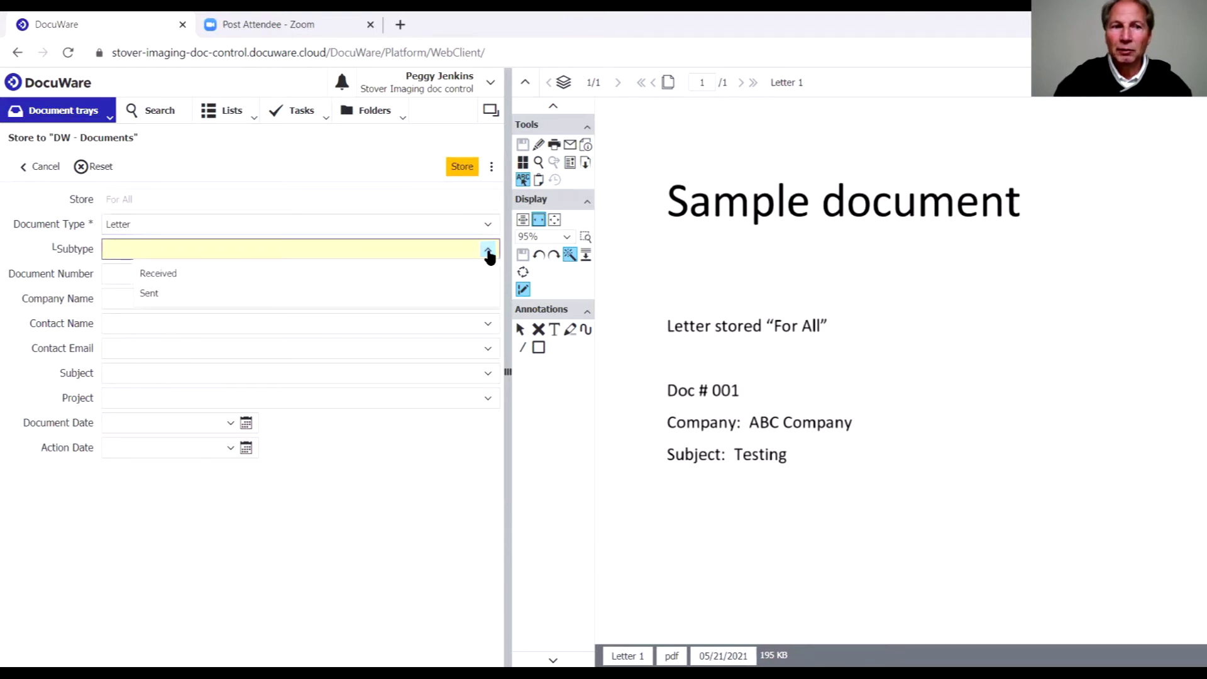
pyautogui.click(180, 273)
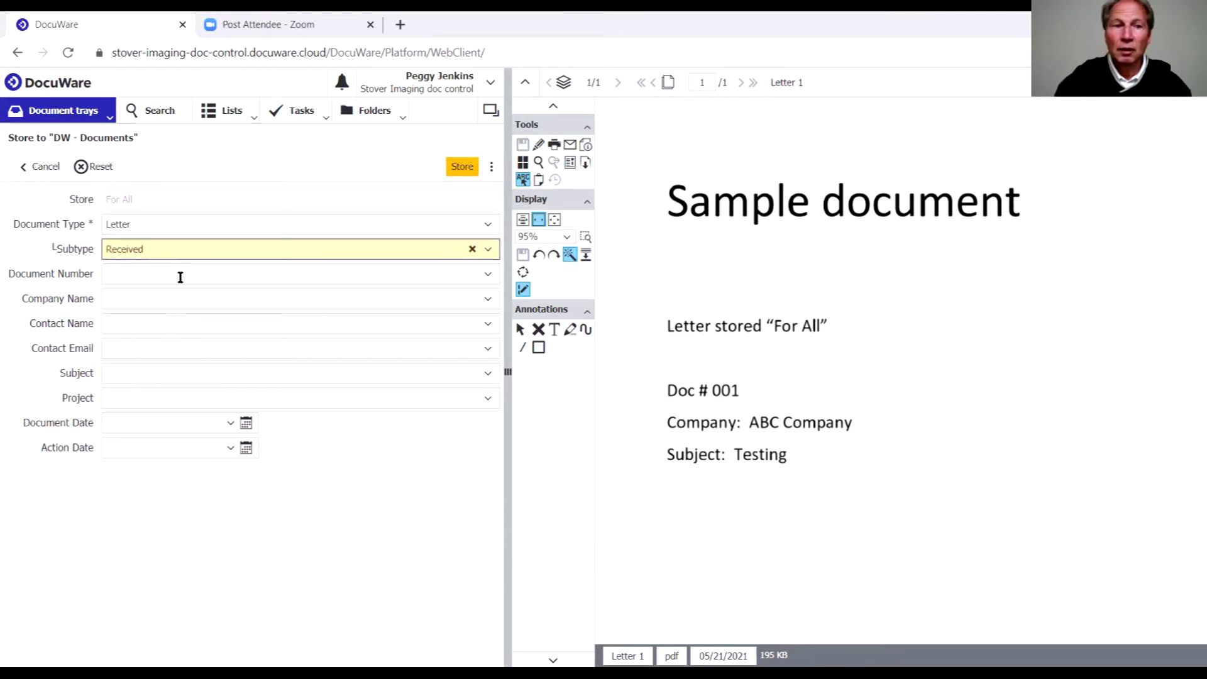
pyautogui.click(181, 277)
# - Fill number 001, ABC Company and subject Testing from the letter, then store it
pyautogui.click(727, 392)
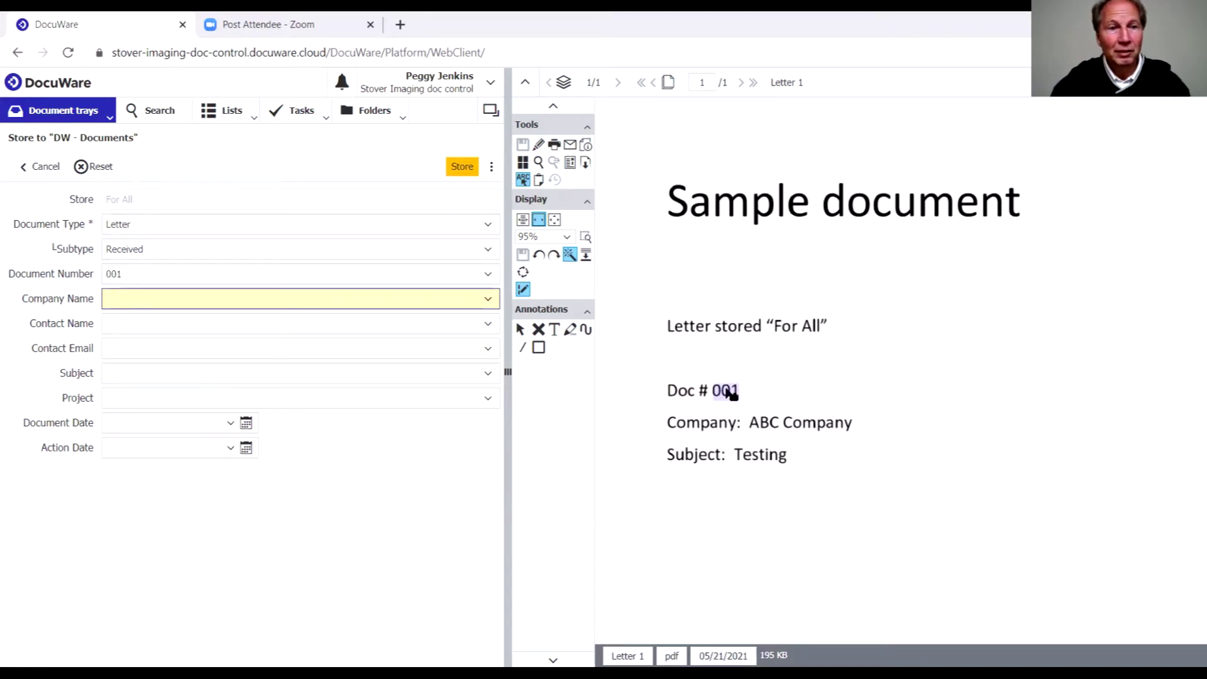
pyautogui.moveTo(758, 425); pyautogui.dragTo(845, 423)
pyautogui.press('Tab')
pyautogui.press('Tab')
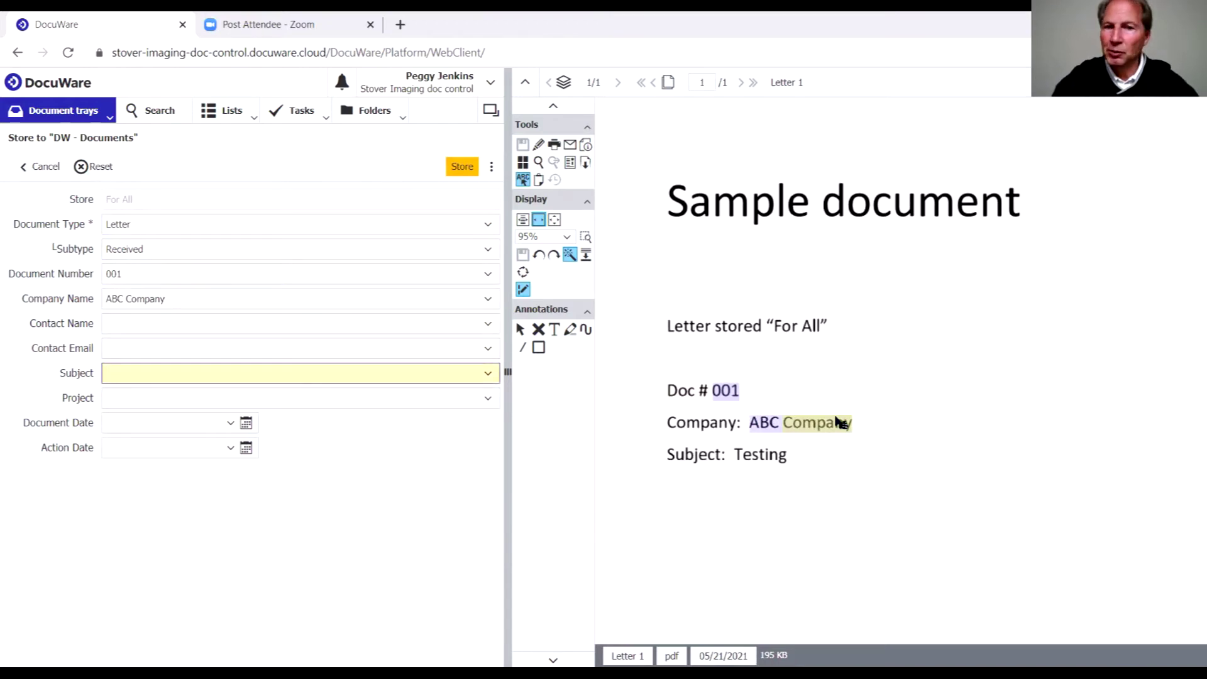
pyautogui.click(754, 458)
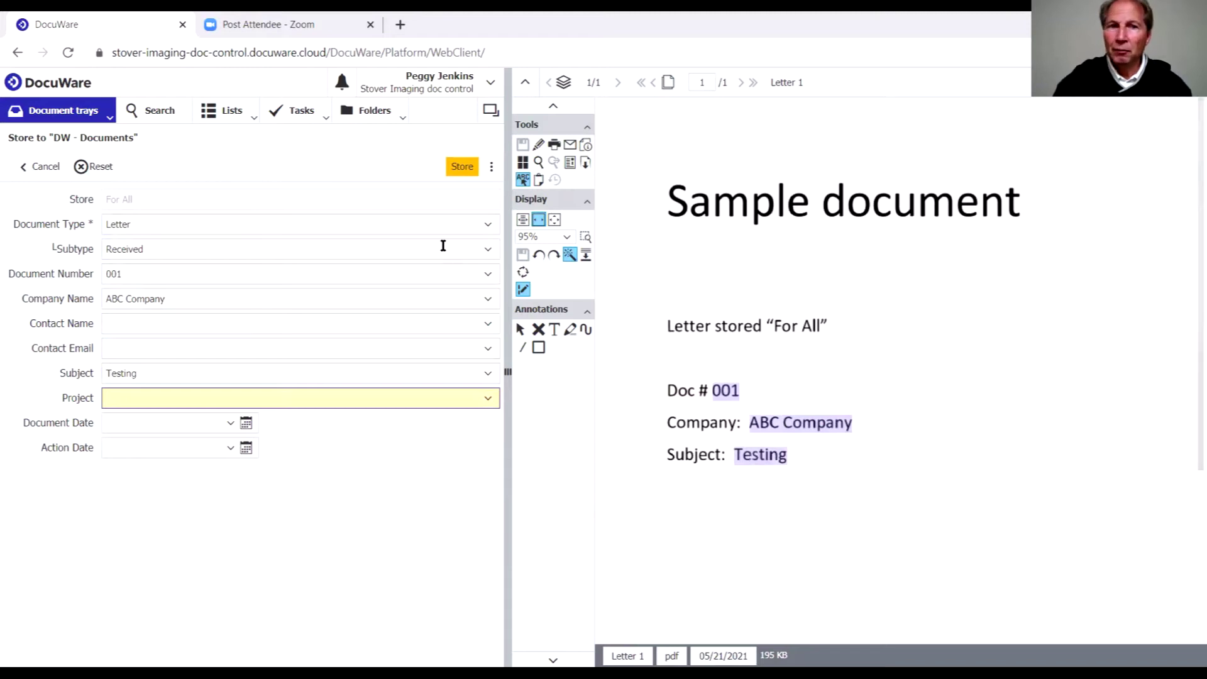
pyautogui.click(462, 167)
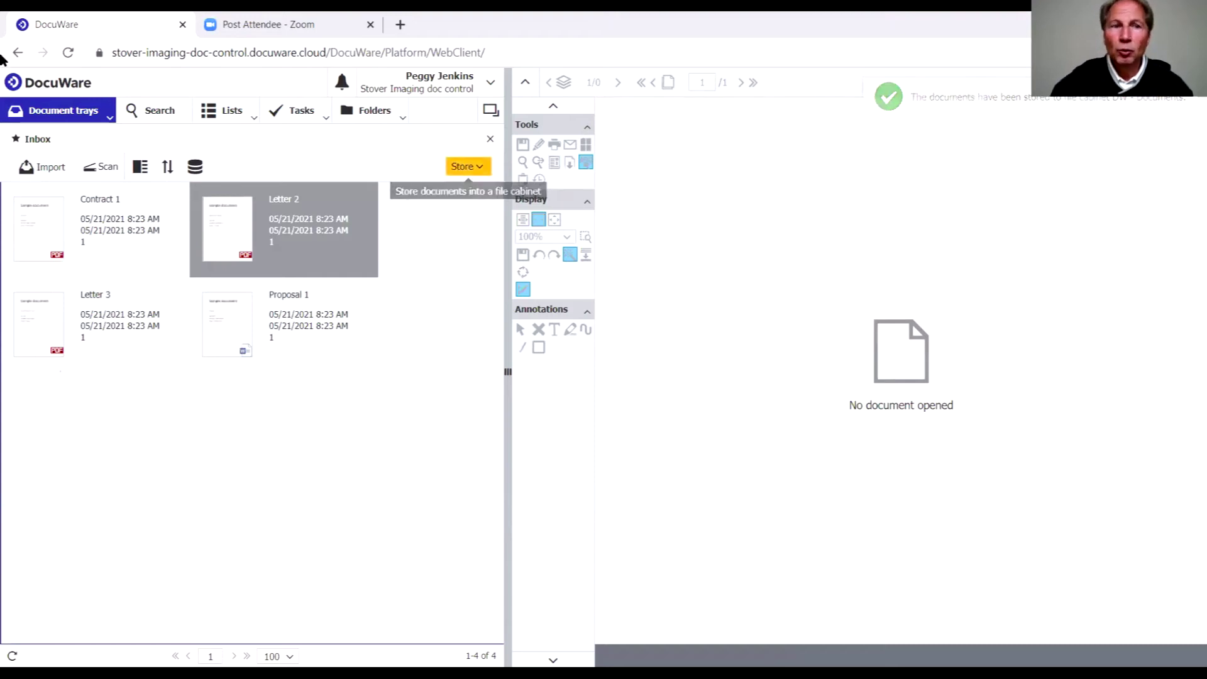
# - Find and open the stored Letter 1 via search, then return to the Inbox tray
pyautogui.click(153, 113)
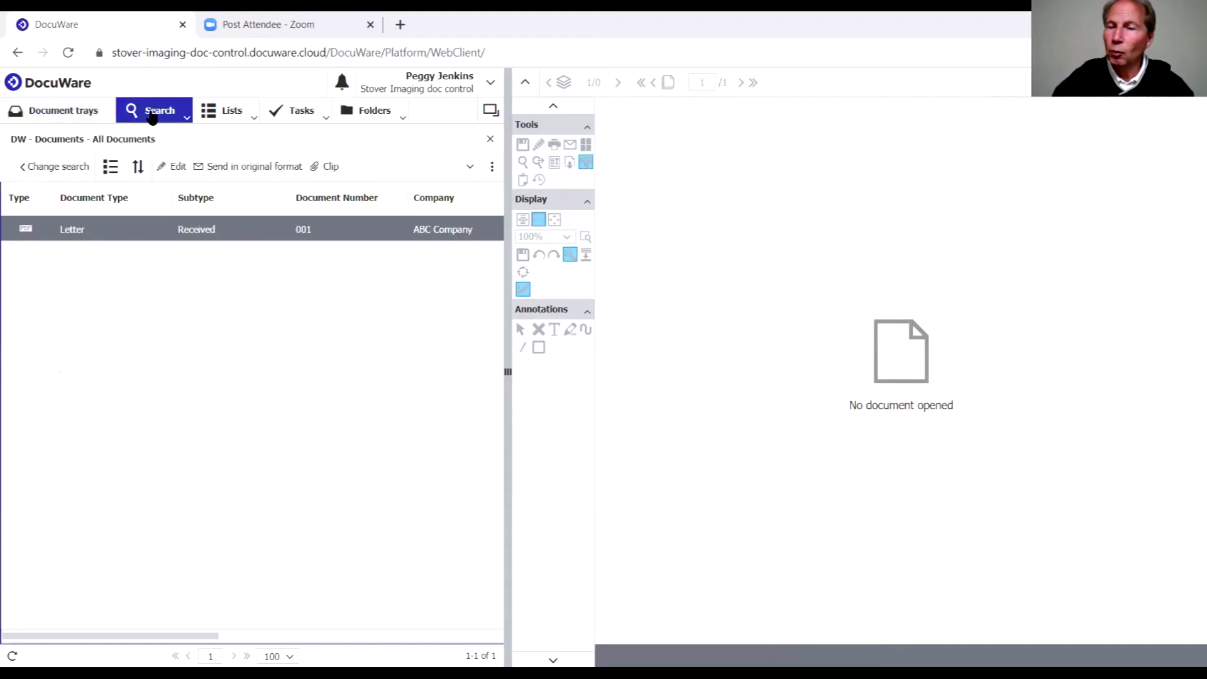
pyautogui.doubleClick(212, 224)
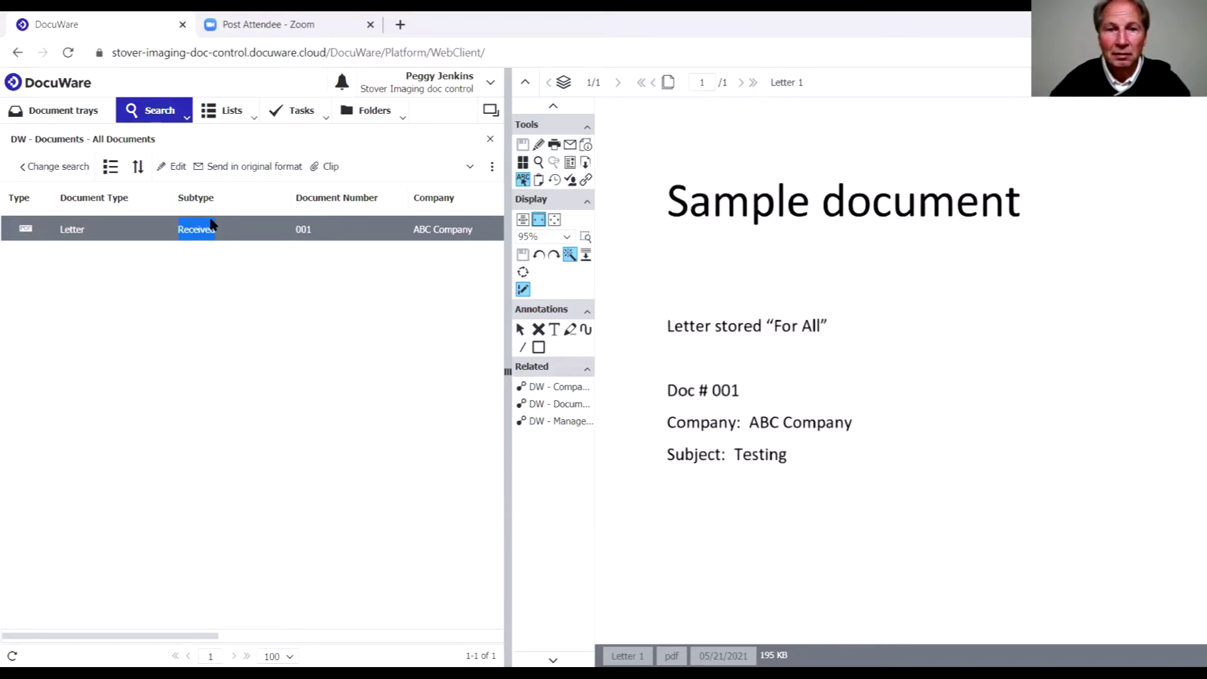
pyautogui.click(48, 113)
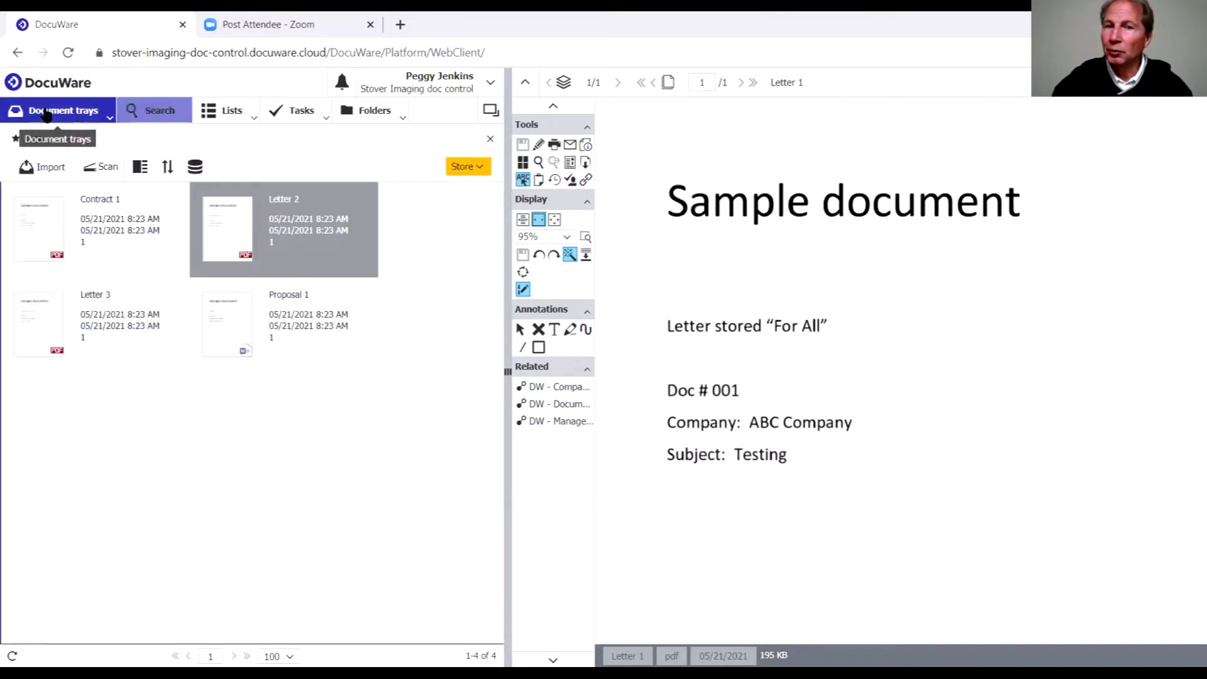
# - Open Letter 2, store to For Me, with document type Letter and subtype Received
pyautogui.click(305, 223)
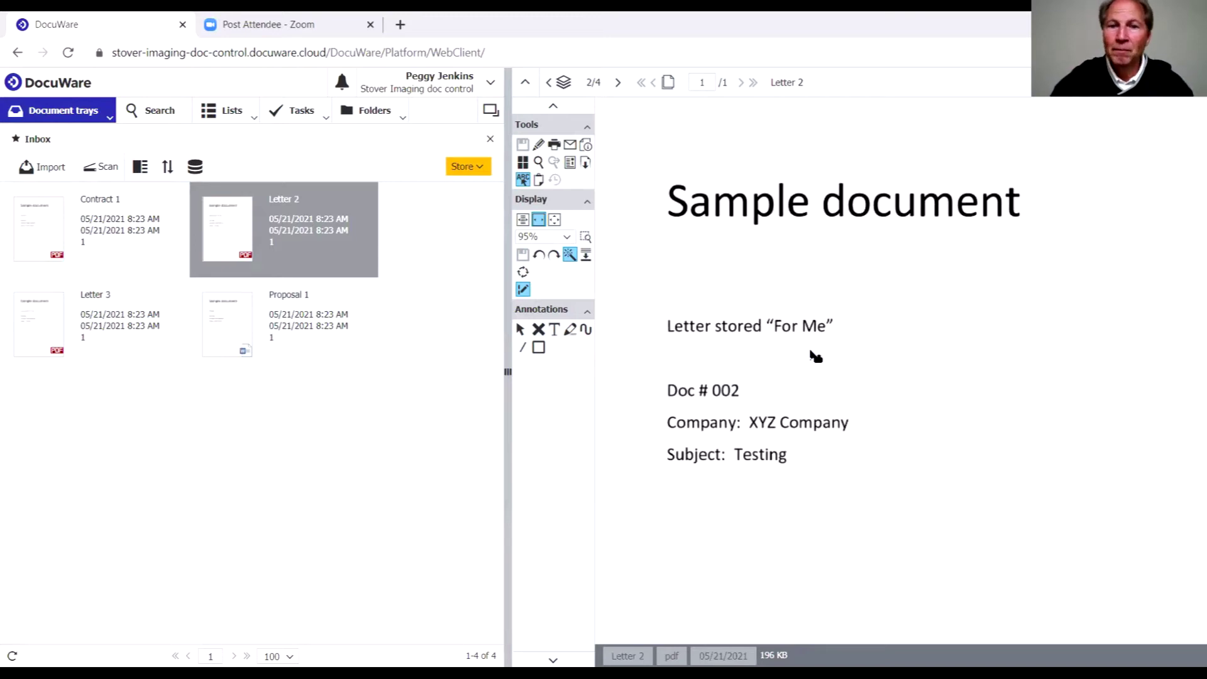
pyautogui.click(477, 165)
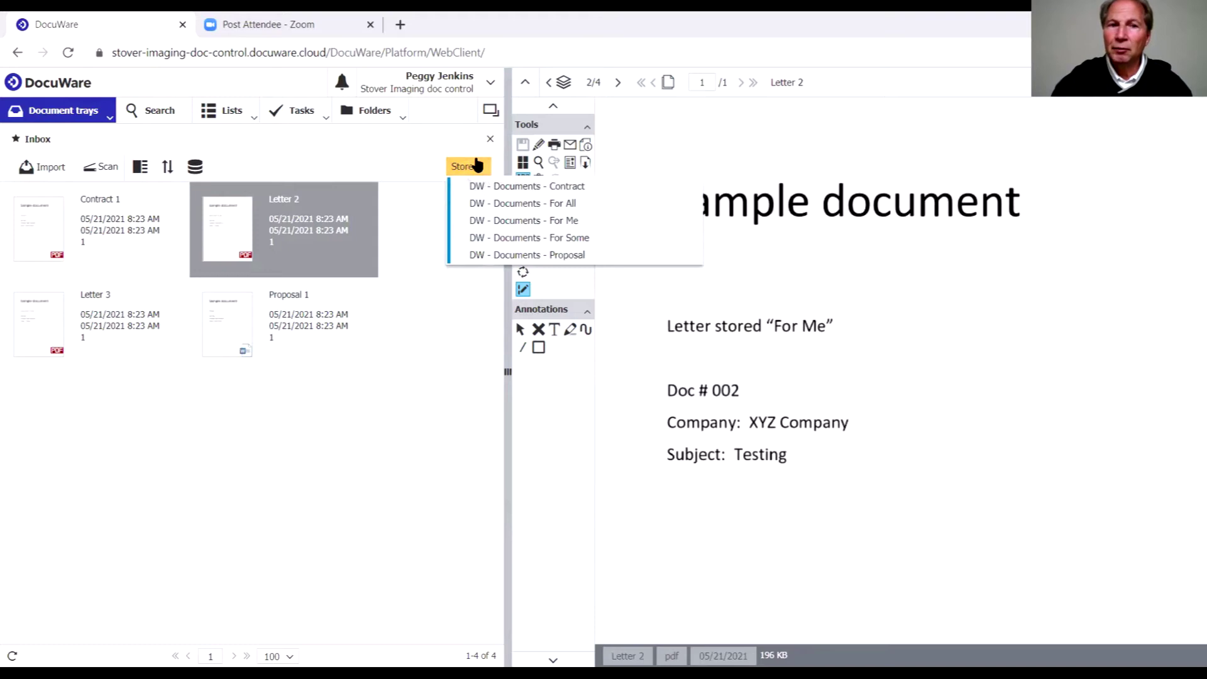
pyautogui.click(524, 222)
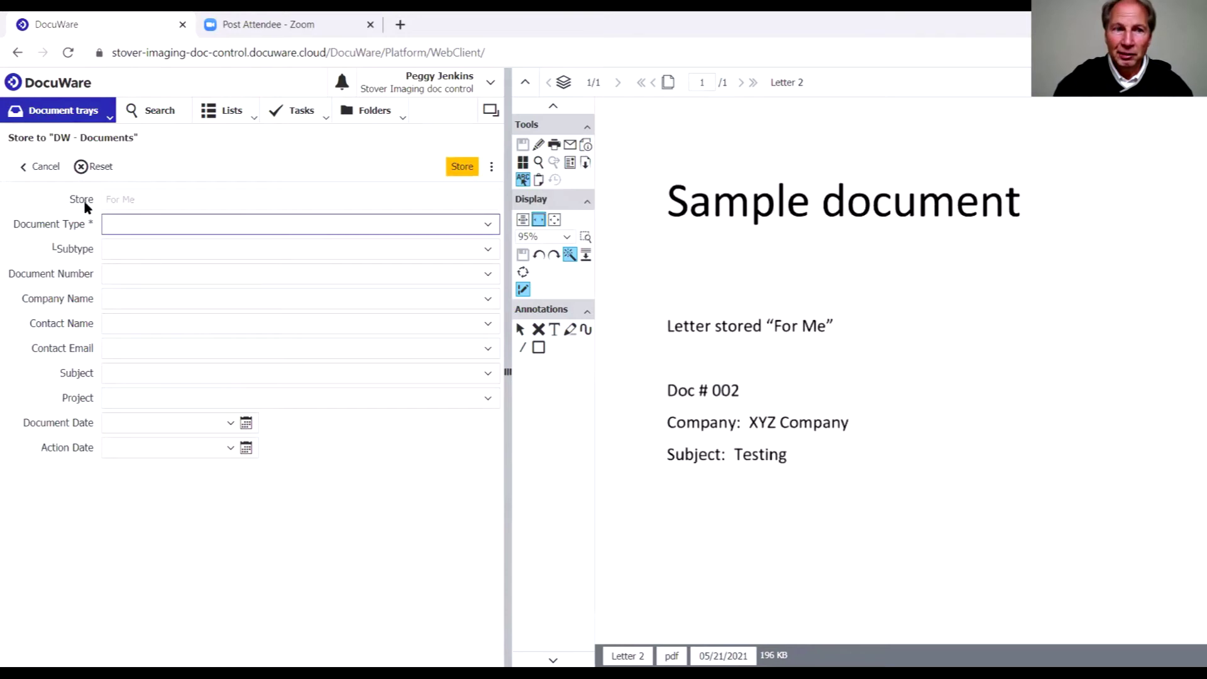
pyautogui.click(488, 226)
pyautogui.click(176, 333)
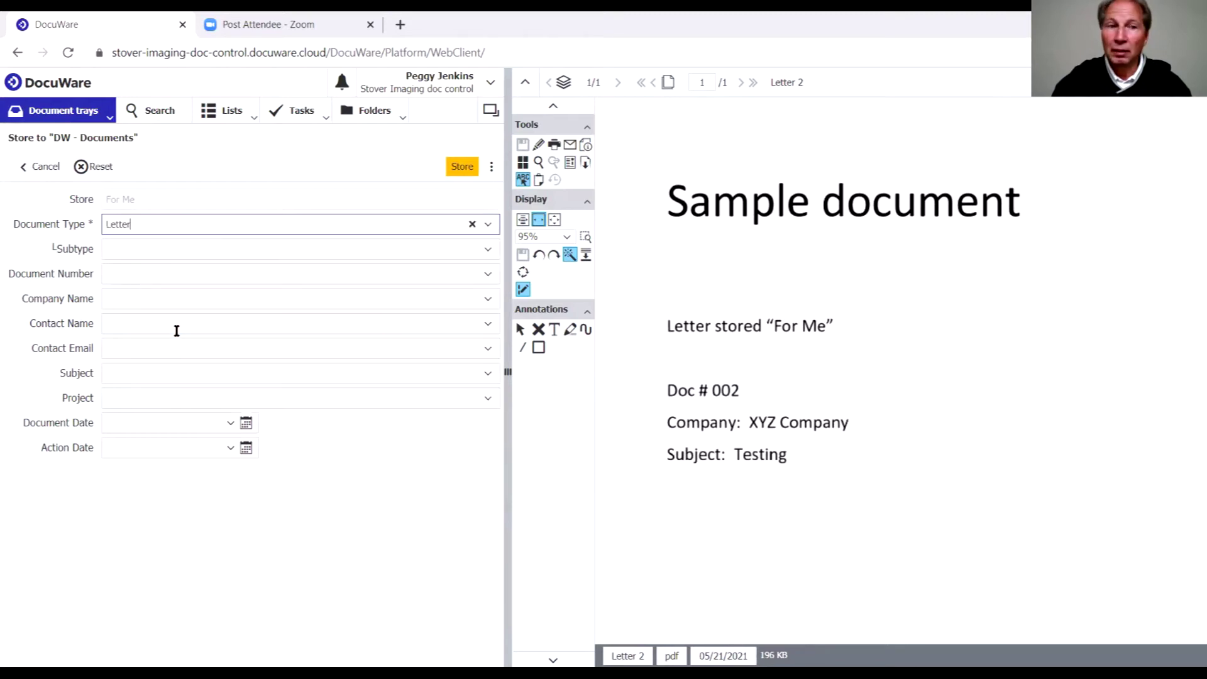
pyautogui.click(497, 250)
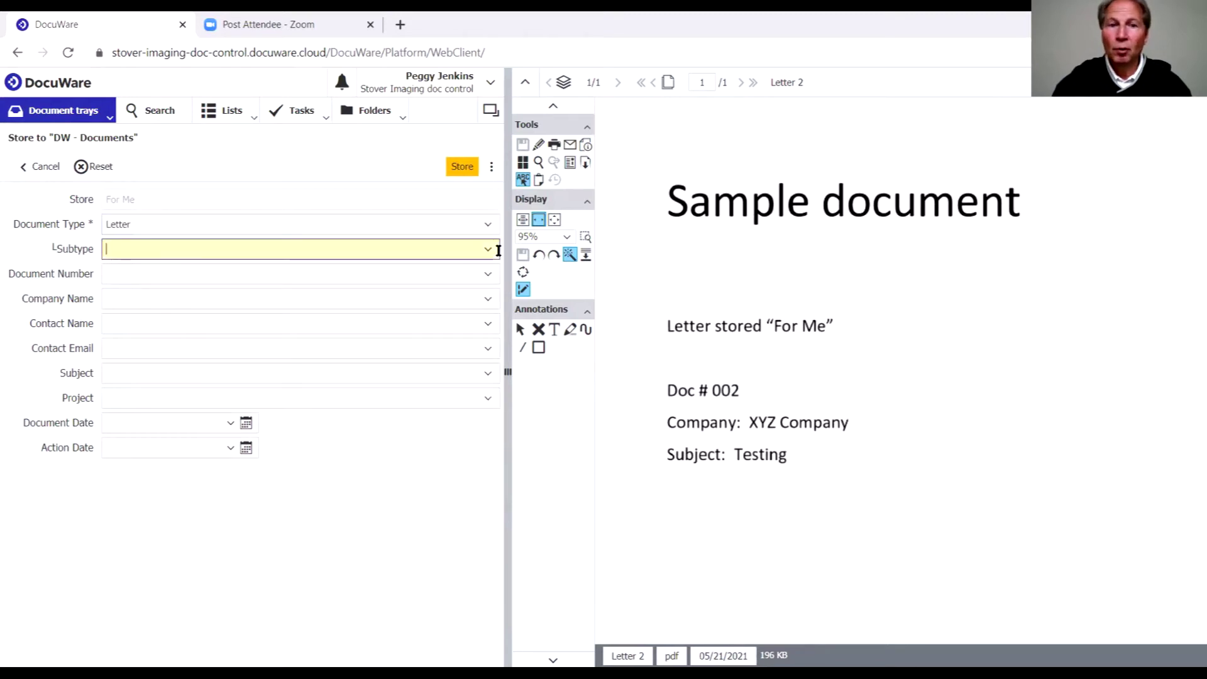
pyautogui.click(488, 250)
pyautogui.click(206, 274)
pyautogui.click(206, 274)
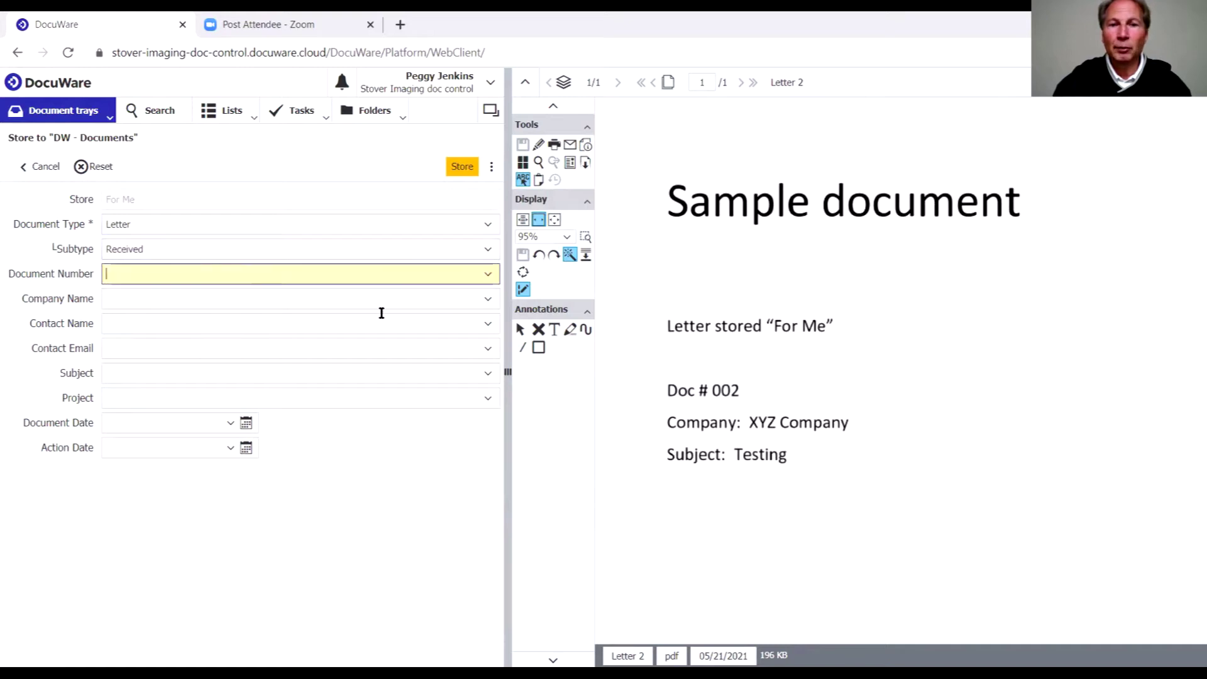
# - Fill number 002, XYZ Company and subject Testing, then store Letter 2
pyautogui.click(725, 390)
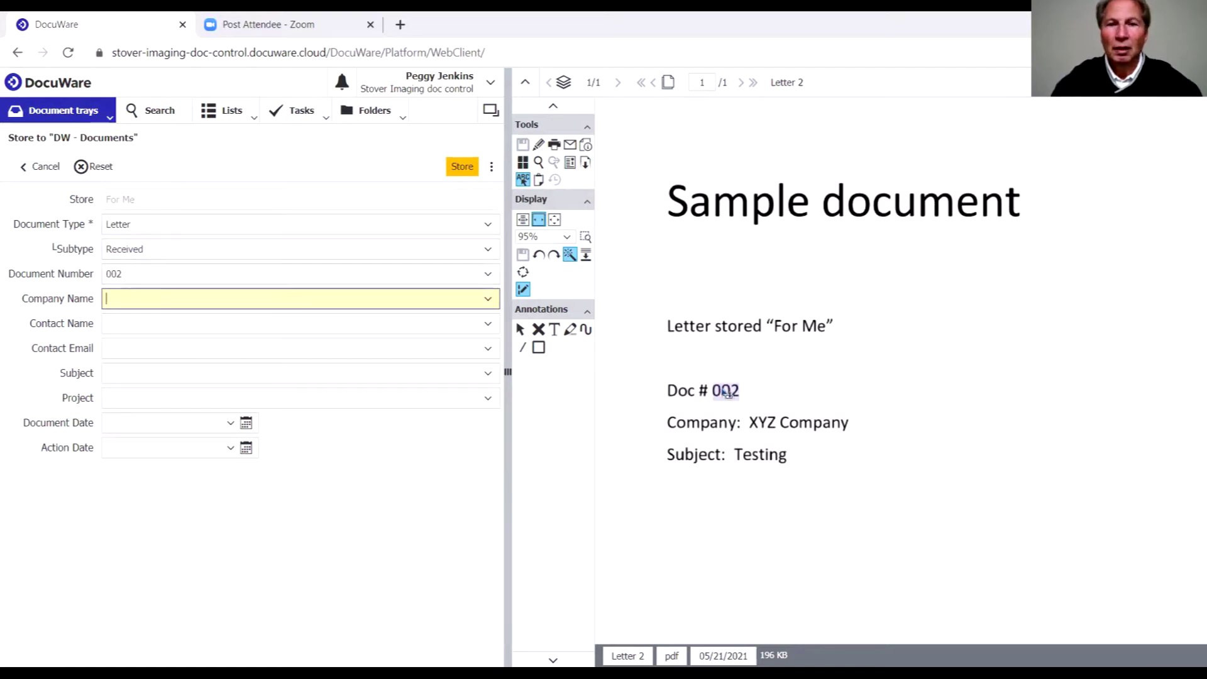
pyautogui.moveTo(751, 424); pyautogui.dragTo(827, 423)
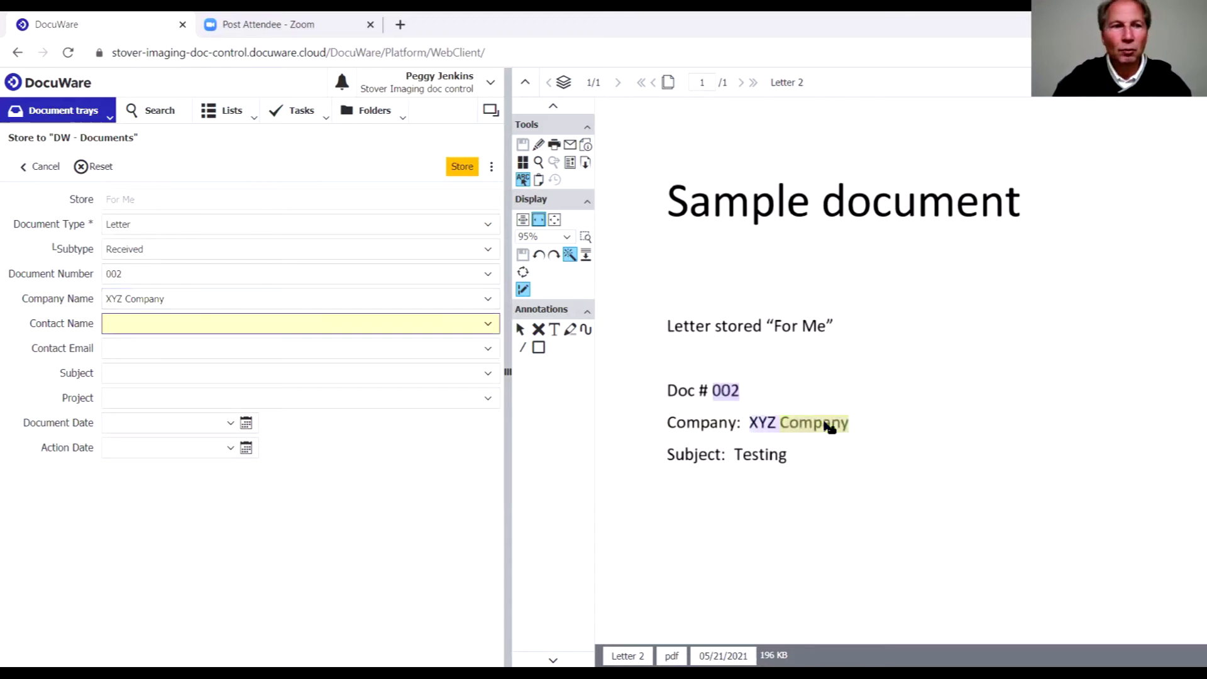
pyautogui.press('Tab')
pyautogui.press('Tab')
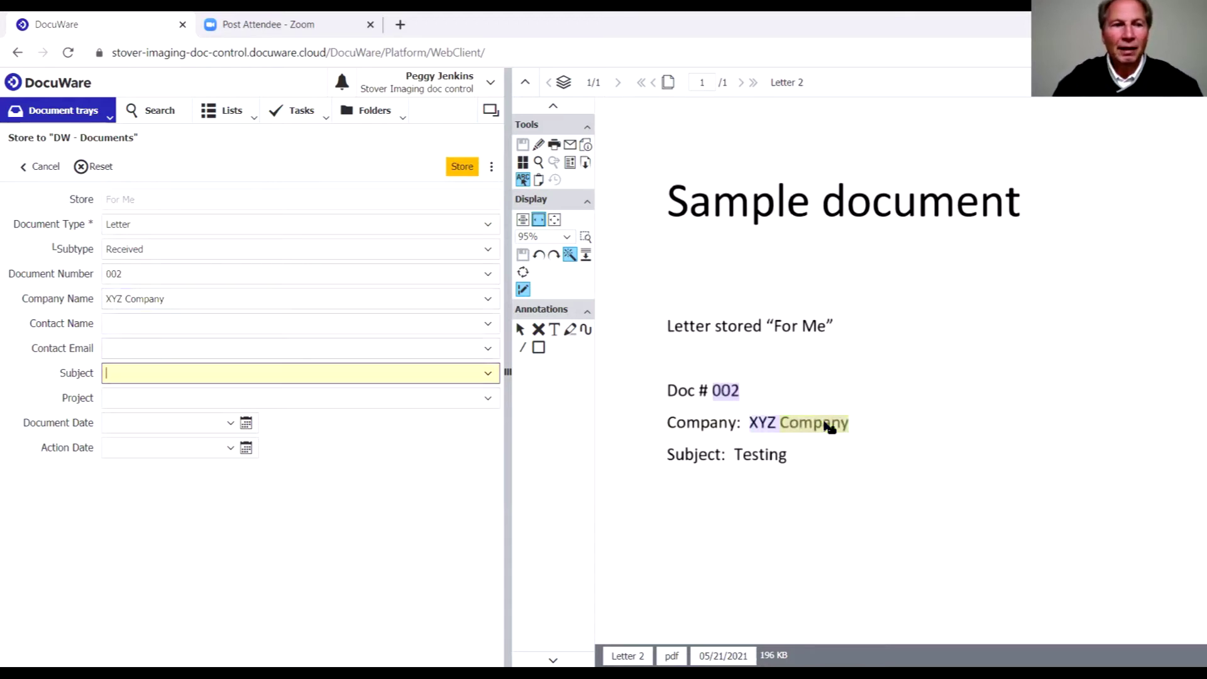
pyautogui.click(760, 457)
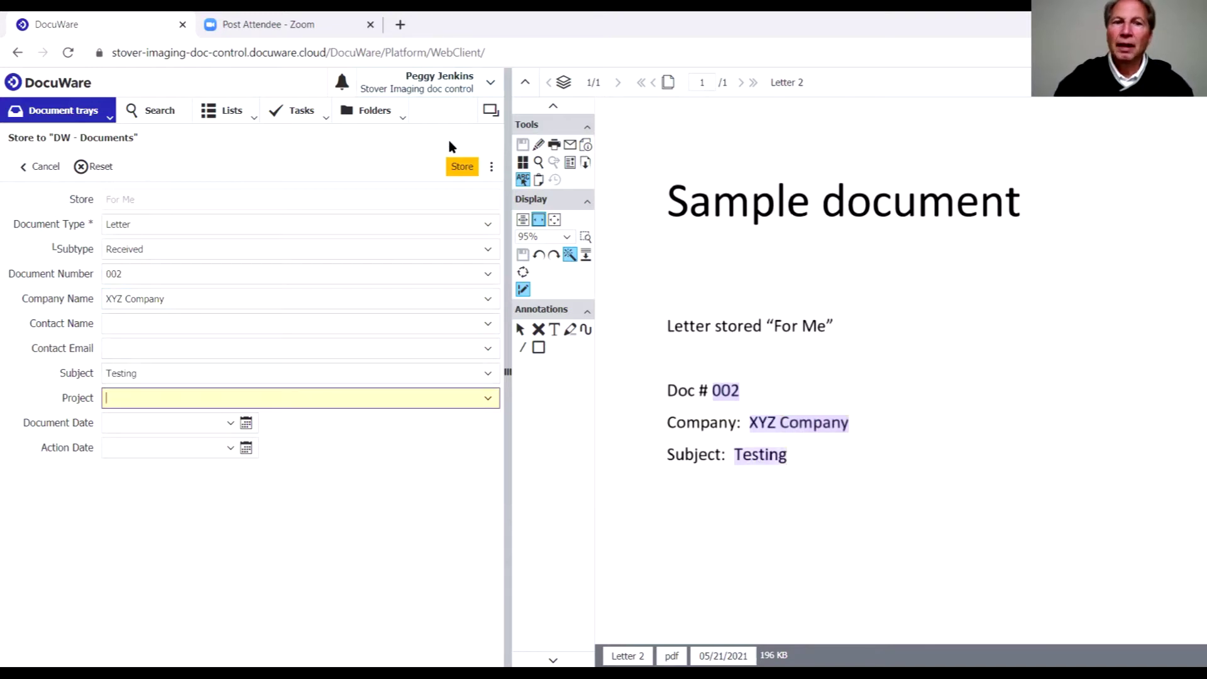
pyautogui.click(161, 371)
pyautogui.press('BackSpace')
pyautogui.press('BackSpace')
pyautogui.press('BackSpace')
pyautogui.press('BackSpace')
pyautogui.press('BackSpace')
pyautogui.press('BackSpace')
pyautogui.press('BackSpace')
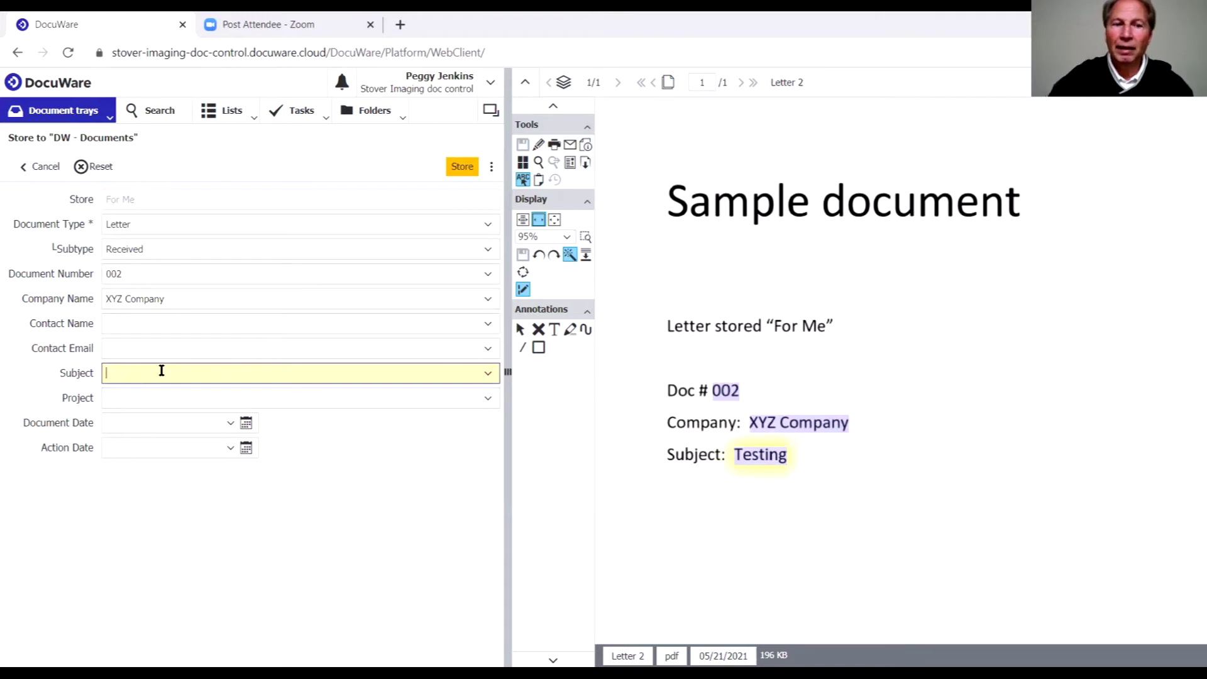
pyautogui.write('t')
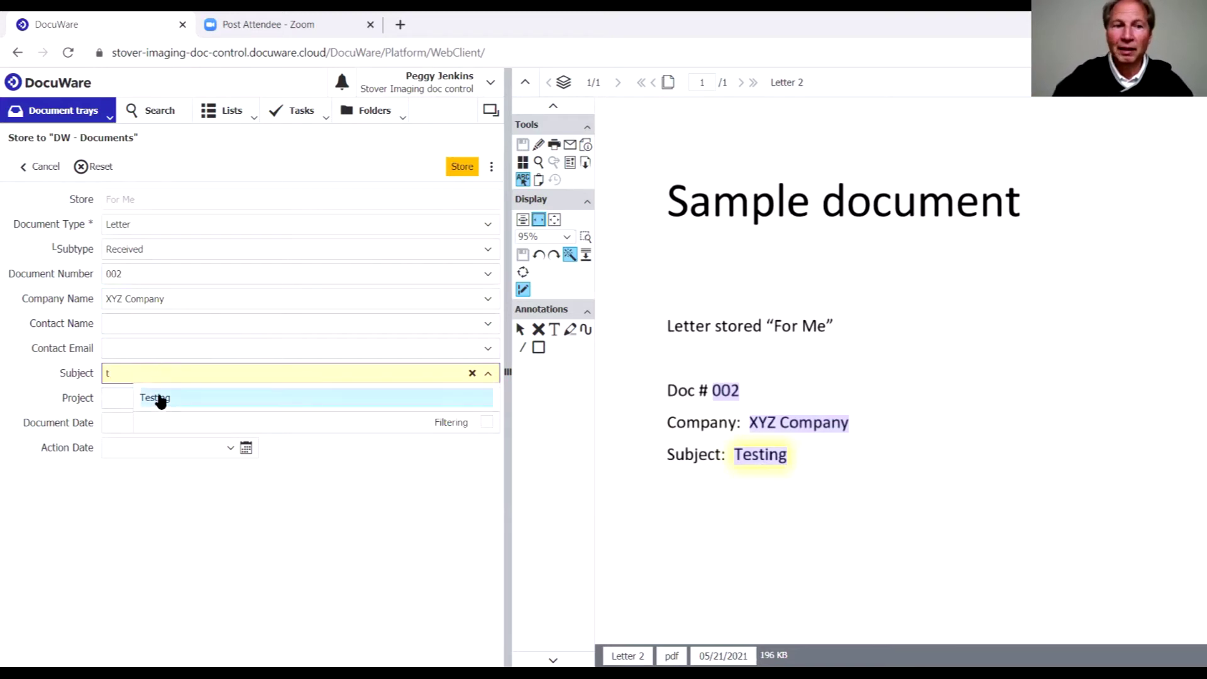
pyautogui.click(170, 398)
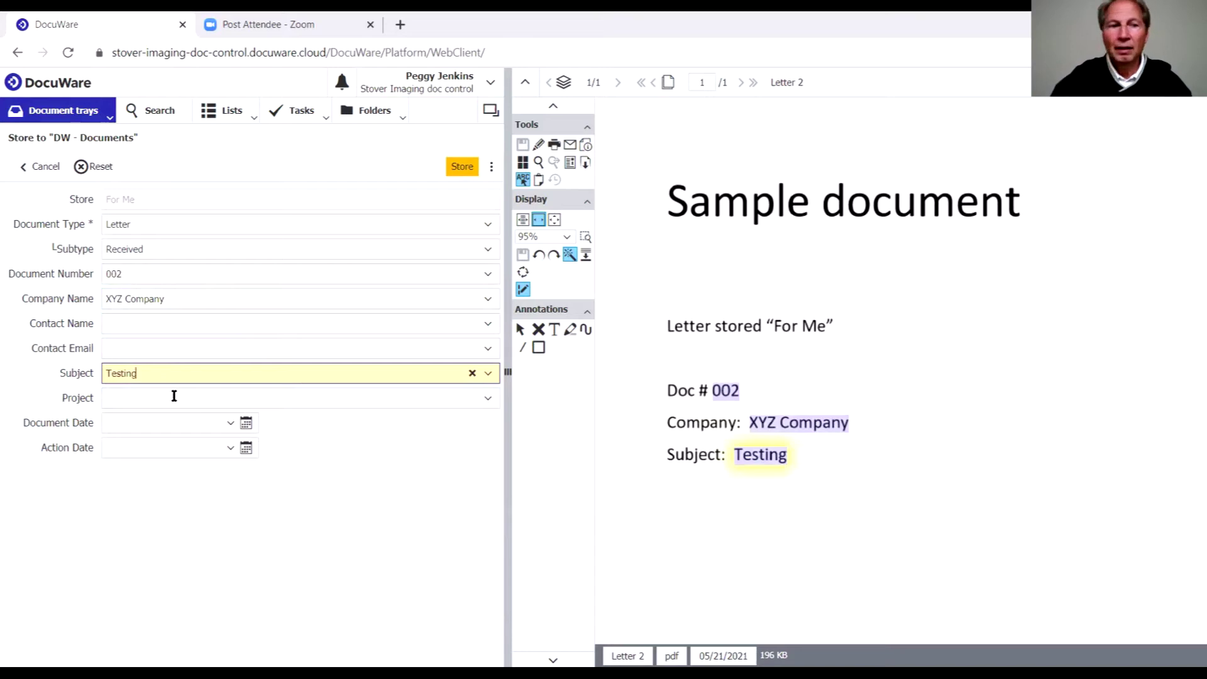
pyautogui.click(461, 167)
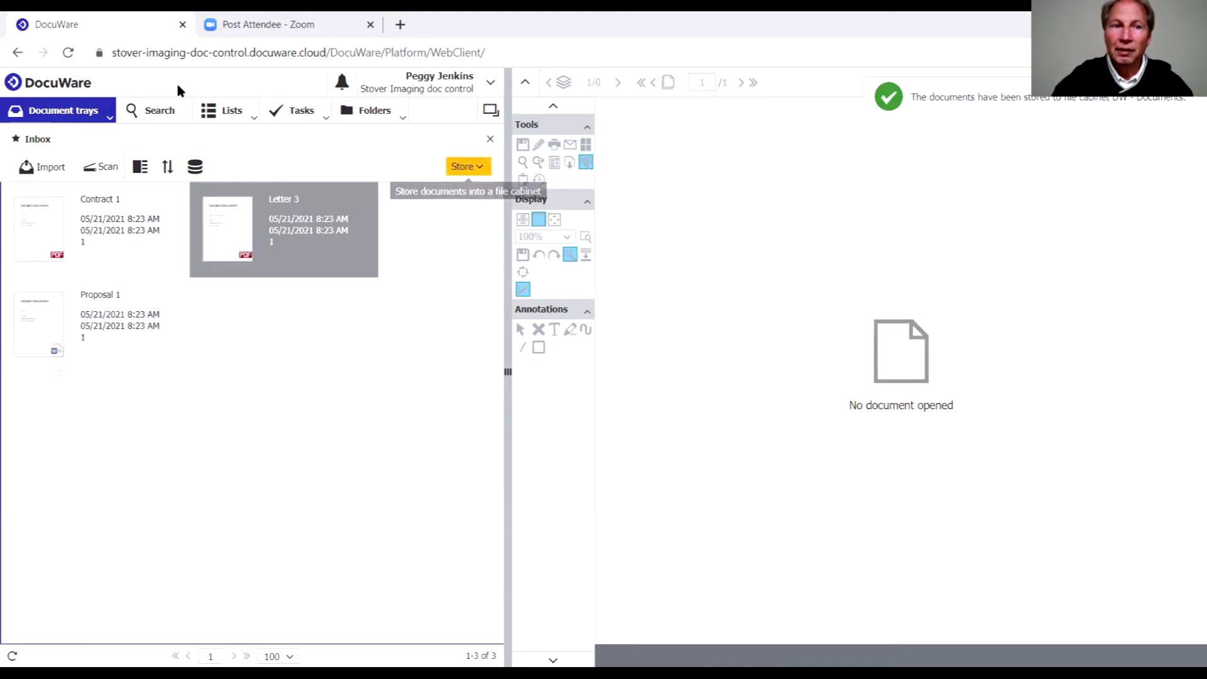
# - List DW - Documents and open letter 002 from XYZ Company
pyautogui.click(162, 113)
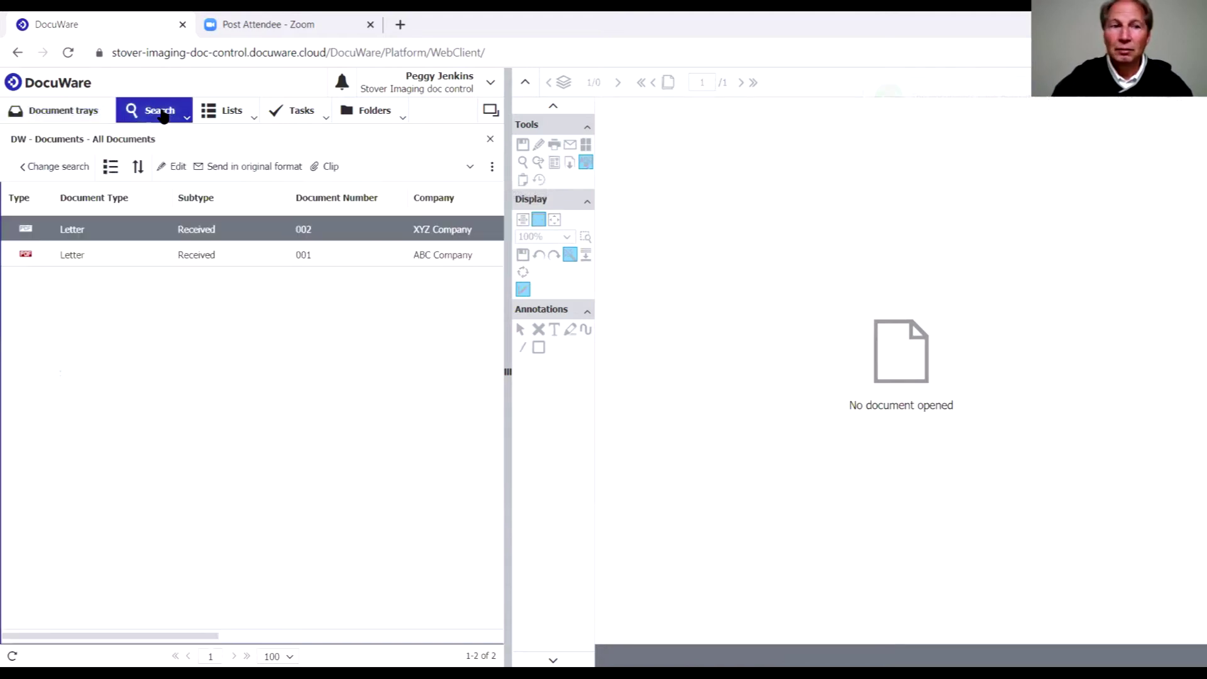
pyautogui.click(269, 230)
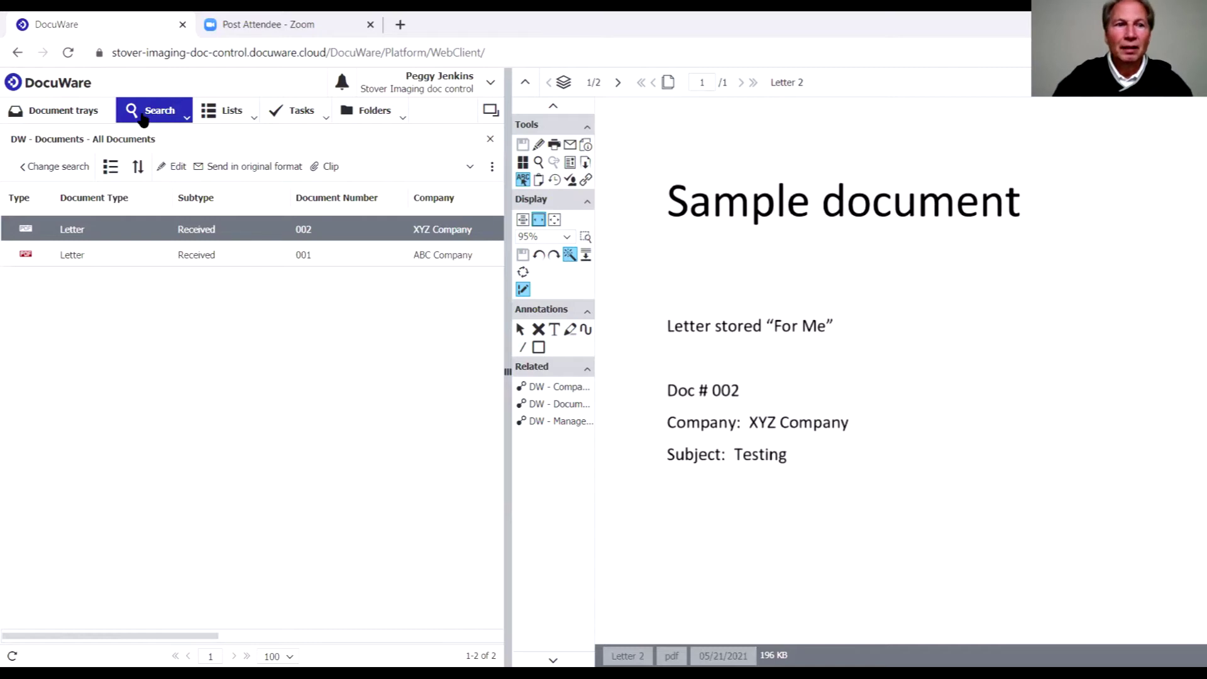
# - Open Letter 3 from the Inbox and choose DW - Documents - For Some storage
pyautogui.click(61, 115)
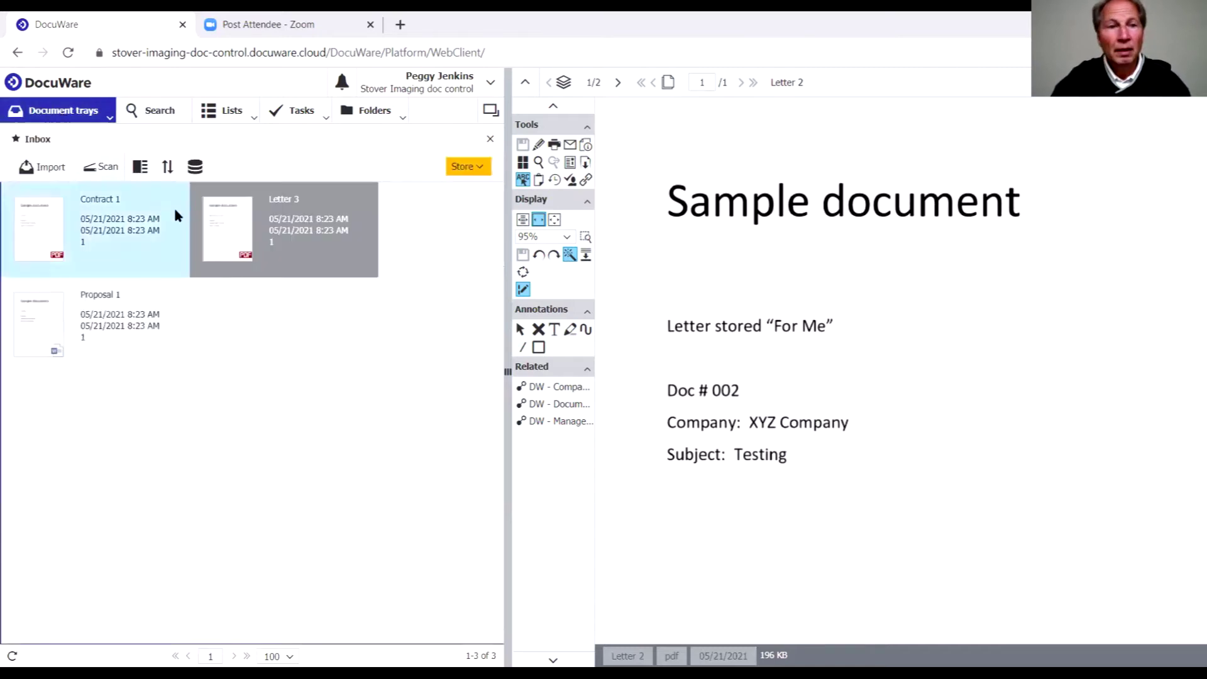
pyautogui.click(235, 223)
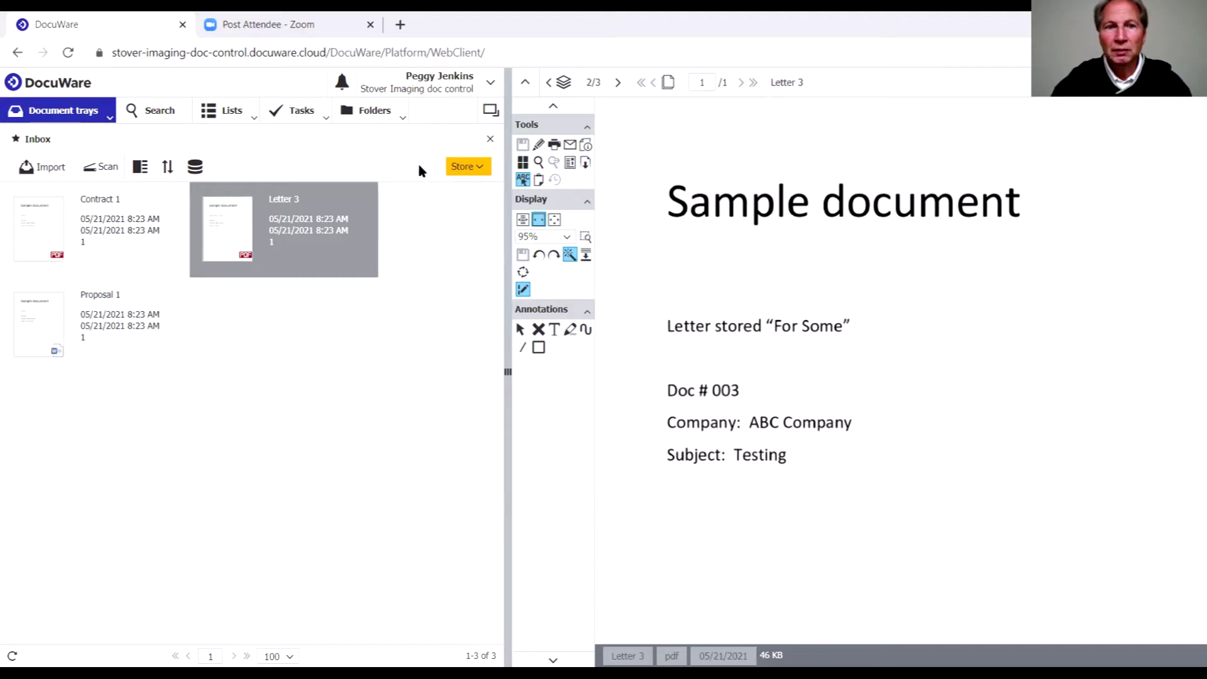
pyautogui.click(474, 169)
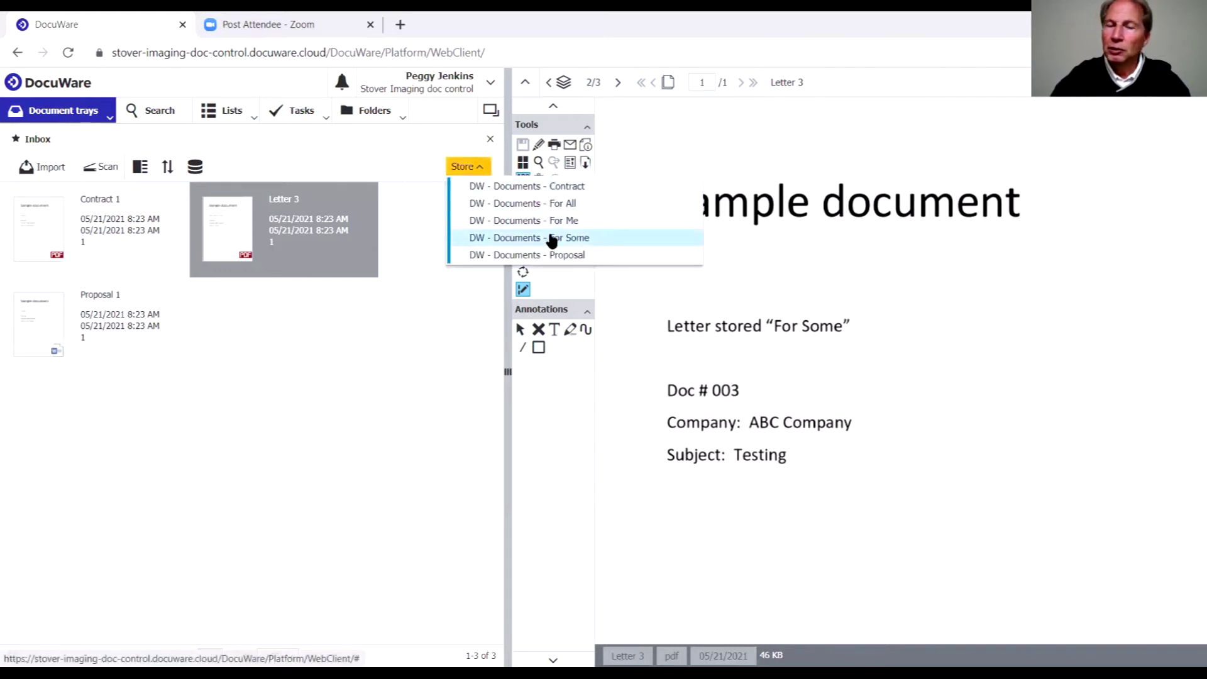
pyautogui.click(550, 238)
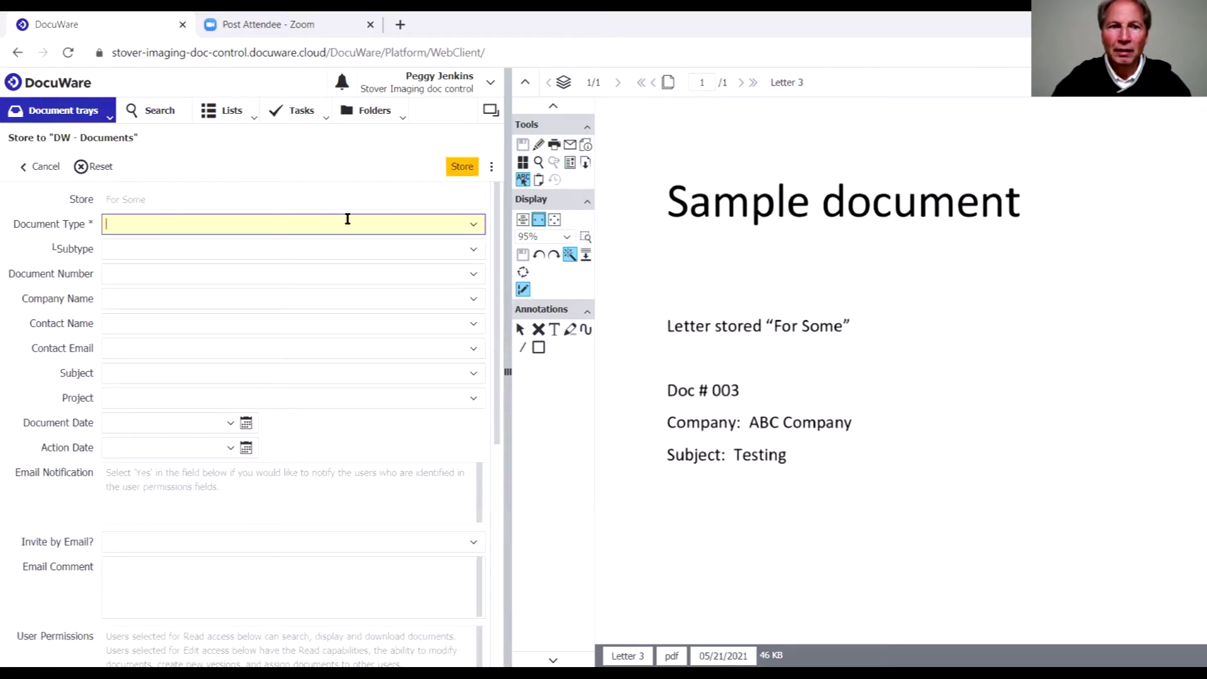
# - Set Letter 3's document type to Letter and subtype to Received
pyautogui.click(473, 224)
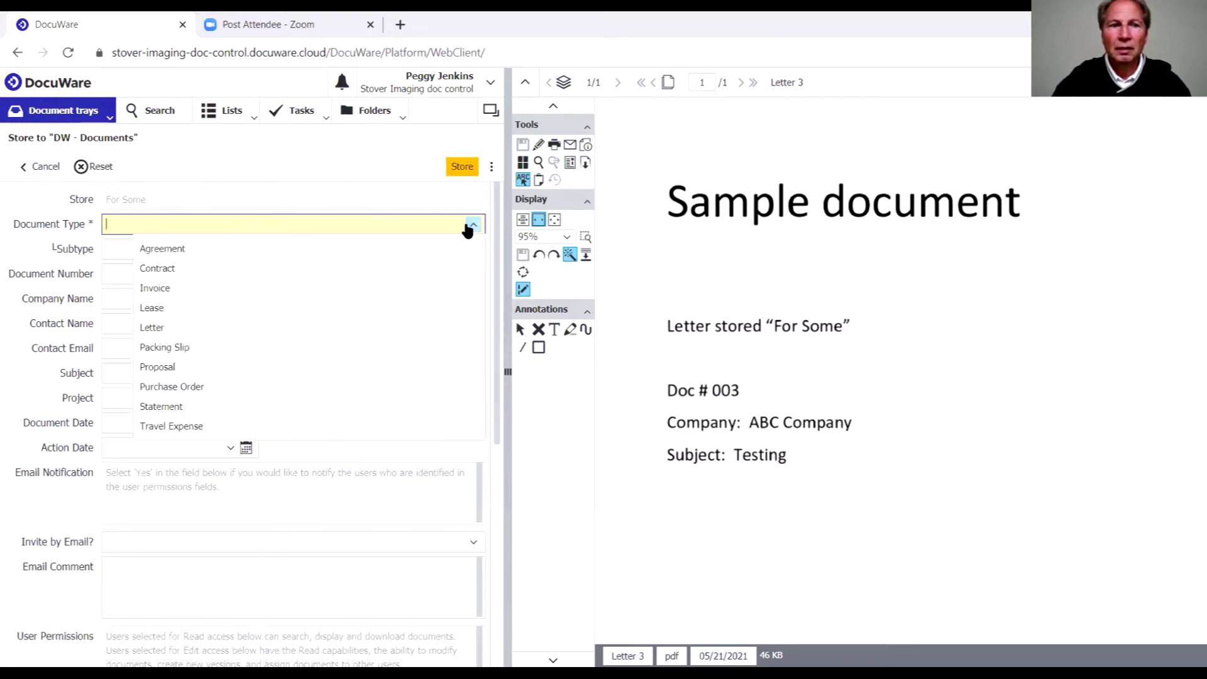
pyautogui.click(193, 328)
pyautogui.click(166, 247)
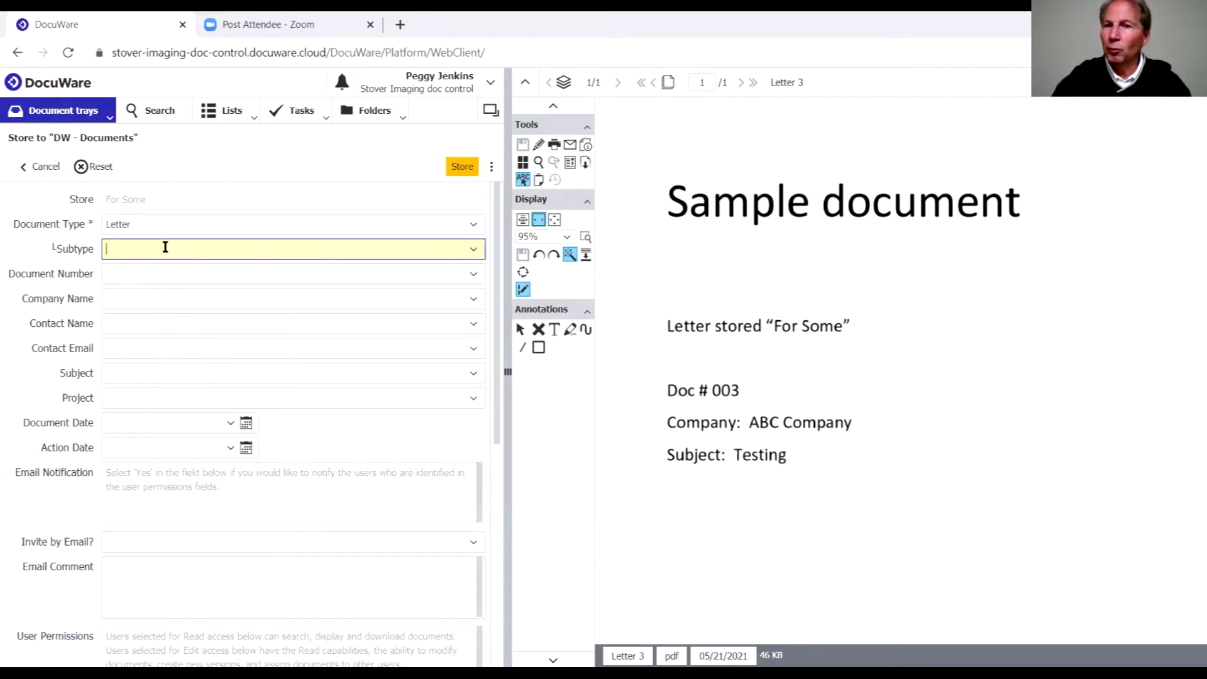
pyautogui.write('r')
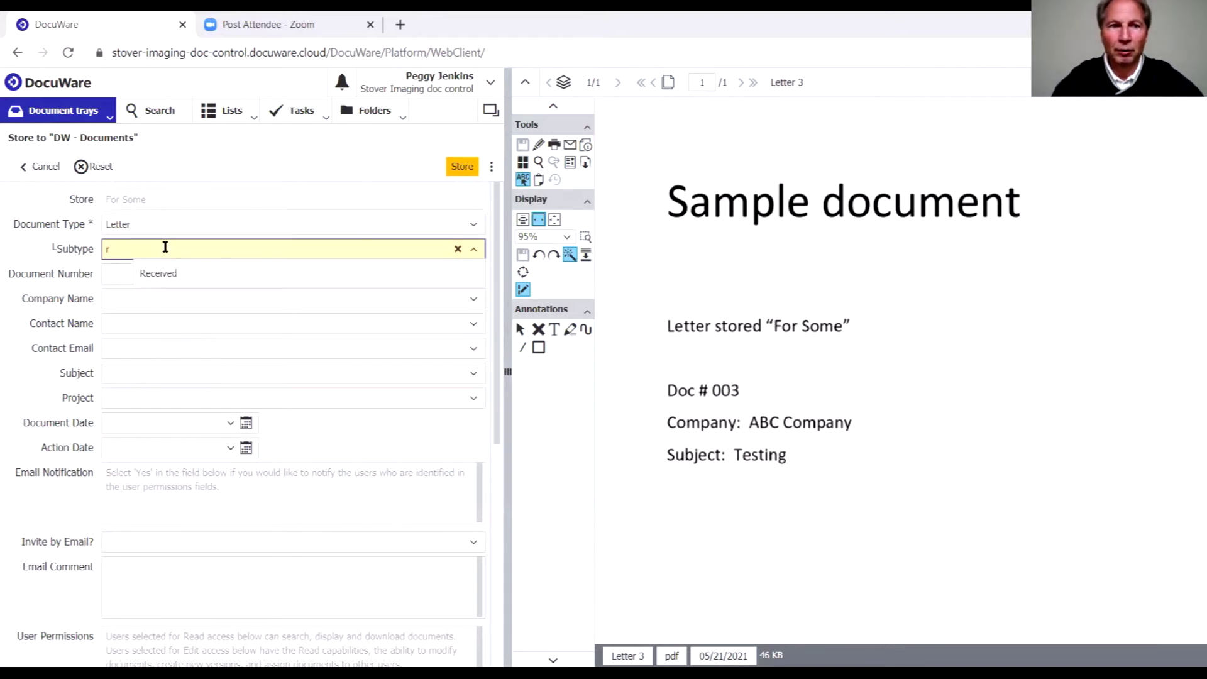
pyautogui.click(160, 275)
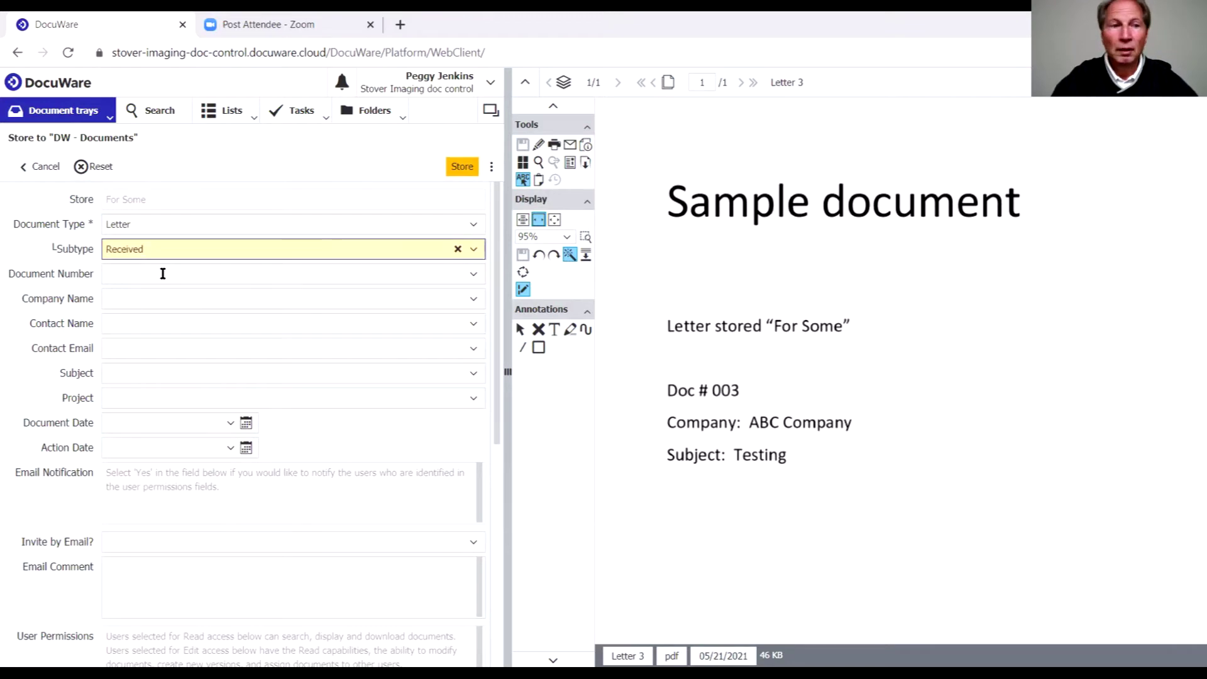
pyautogui.click(291, 281)
# - Fill number 003, ABC Company and subject Testing from the letter preview
pyautogui.click(724, 391)
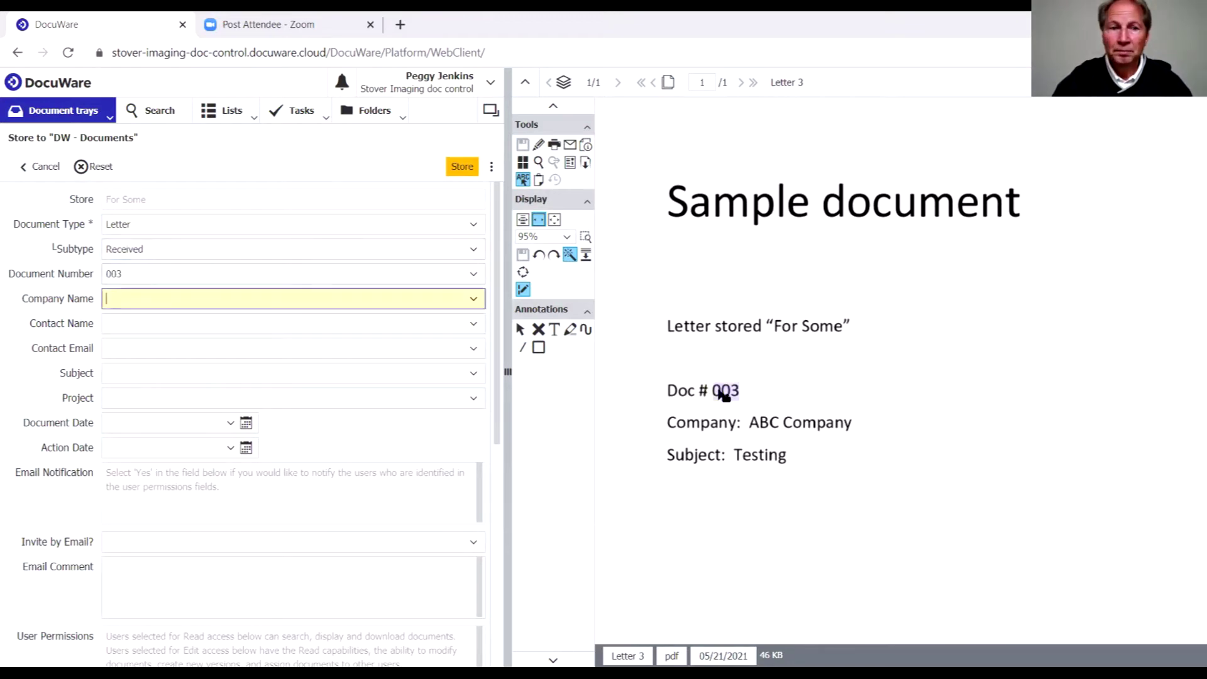
pyautogui.moveTo(757, 429); pyautogui.dragTo(827, 444)
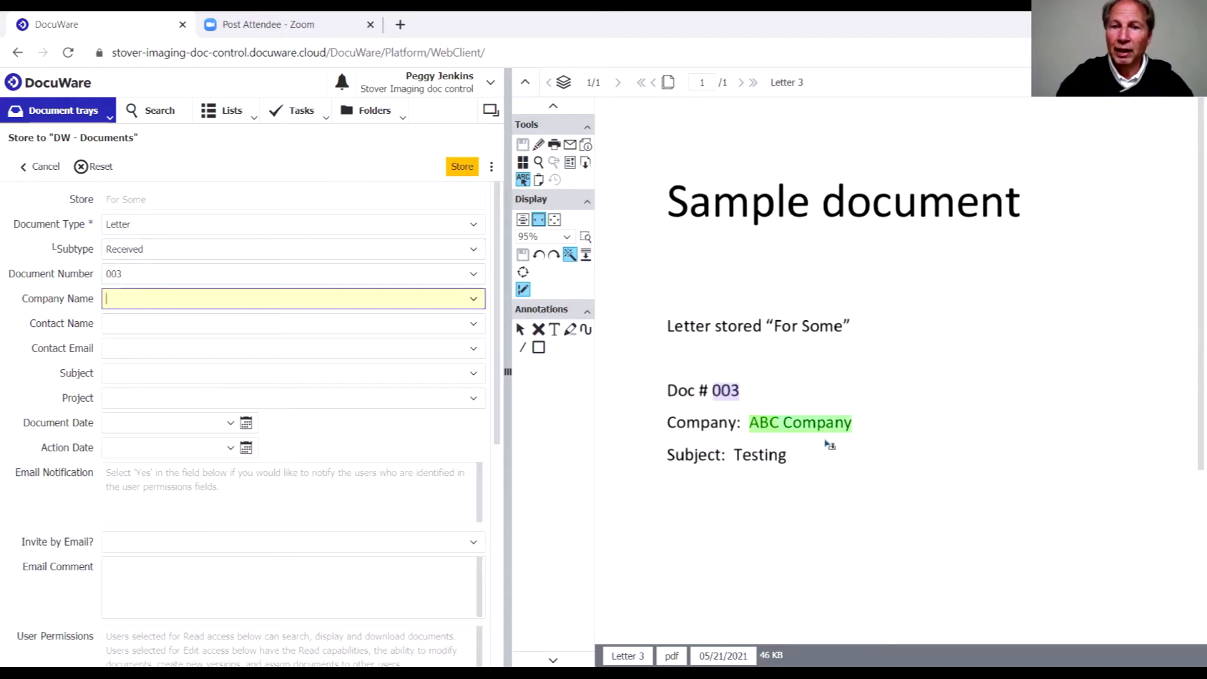
pyautogui.press('Tab')
pyautogui.press('Tab')
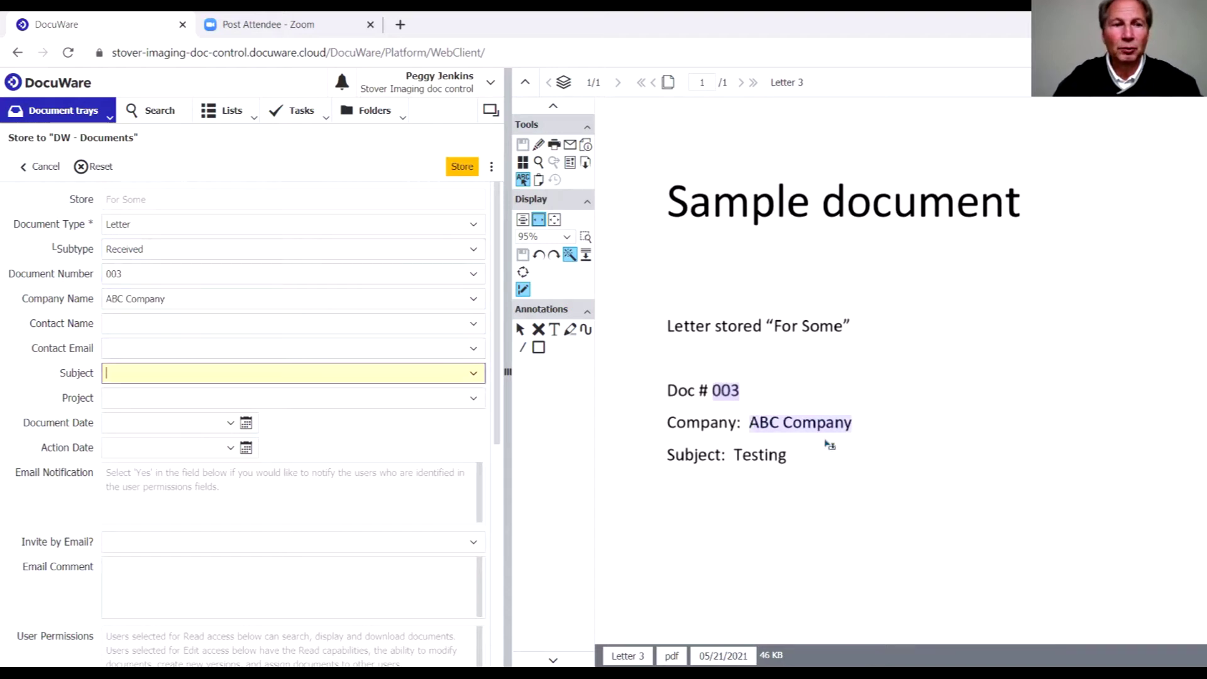
pyautogui.click(770, 457)
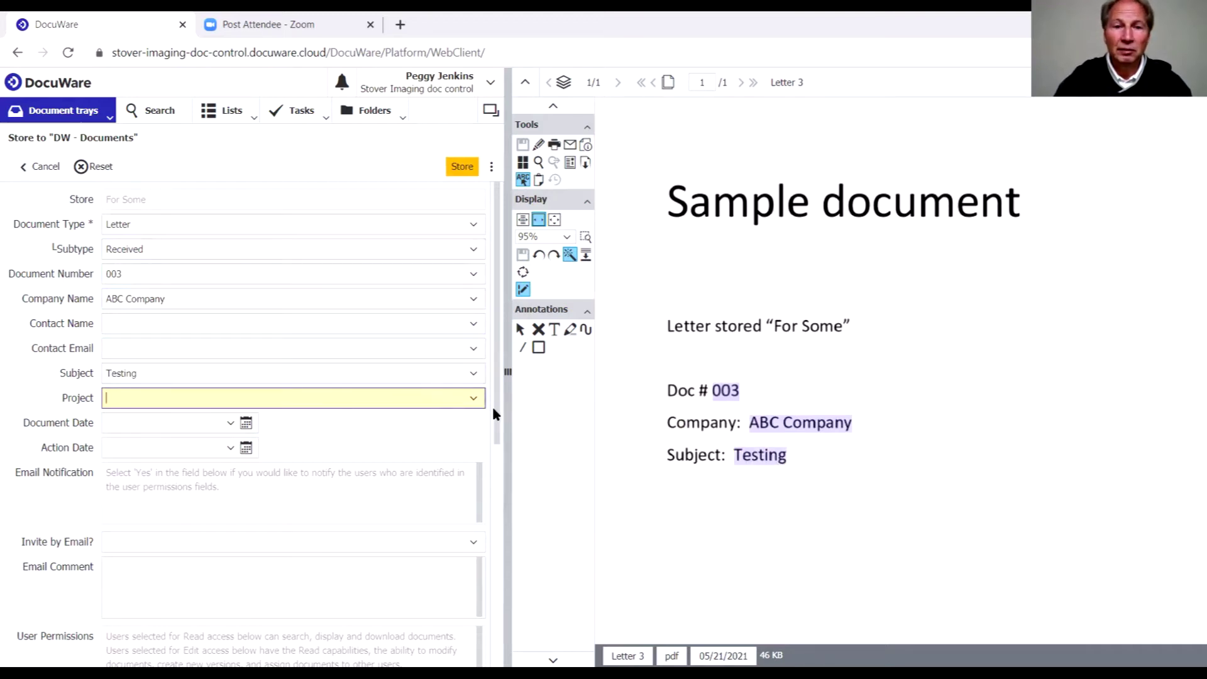
pyautogui.moveTo(498, 418); pyautogui.dragTo(494, 558)
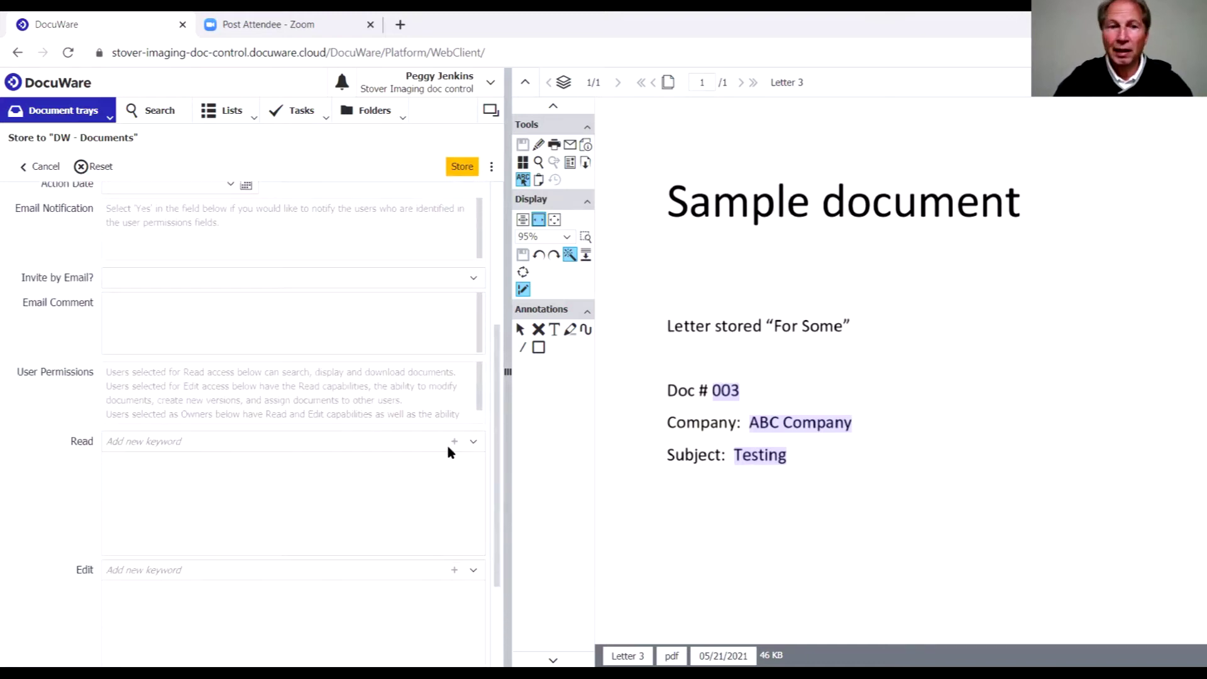
# - Give a colleague read permission and store Letter 3 in DW - Documents
pyautogui.click(474, 280)
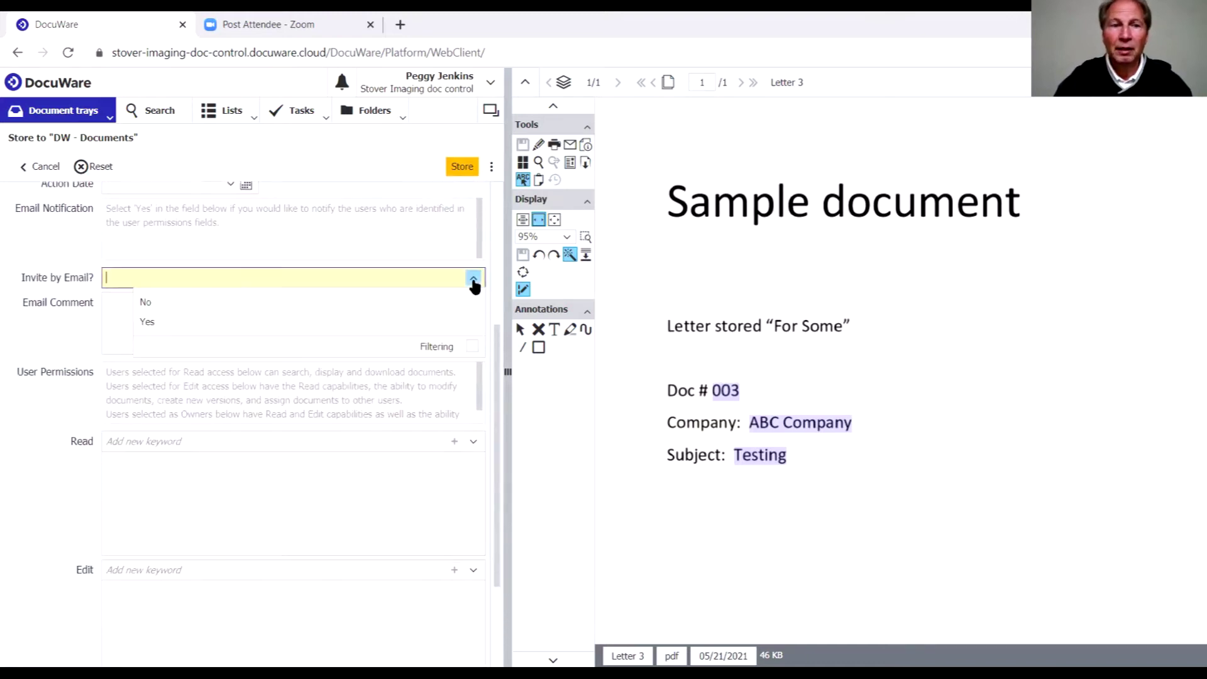
pyautogui.click(22, 245)
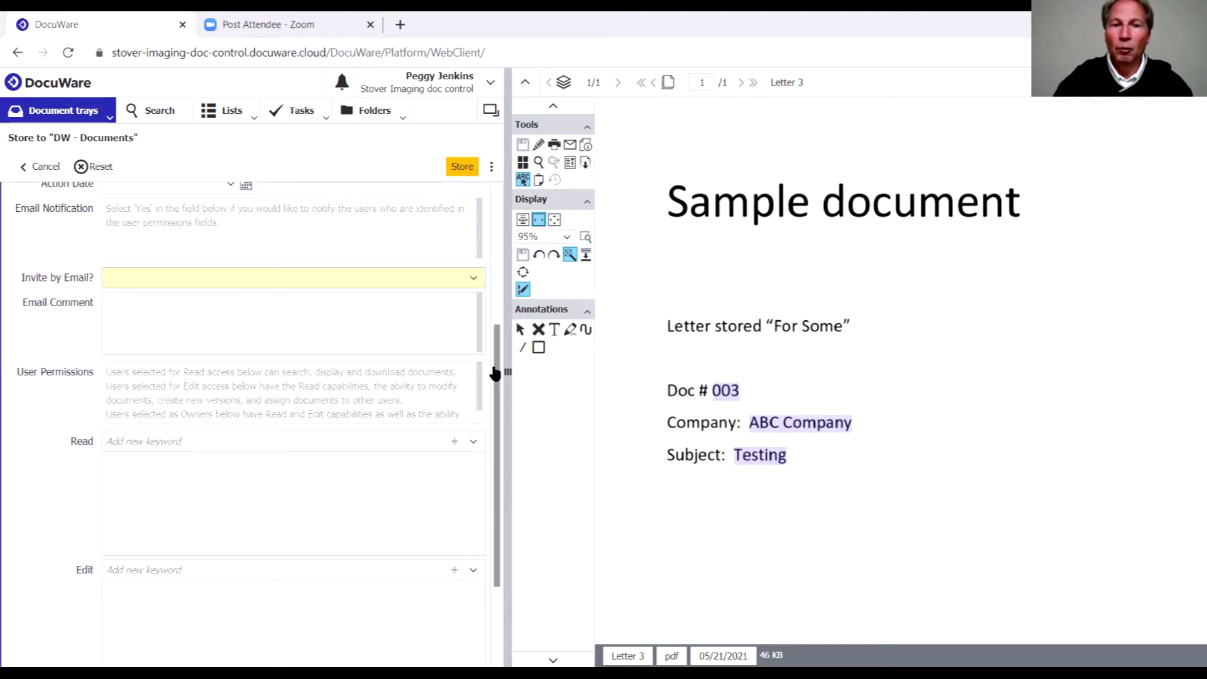
pyautogui.moveTo(495, 374); pyautogui.dragTo(497, 464)
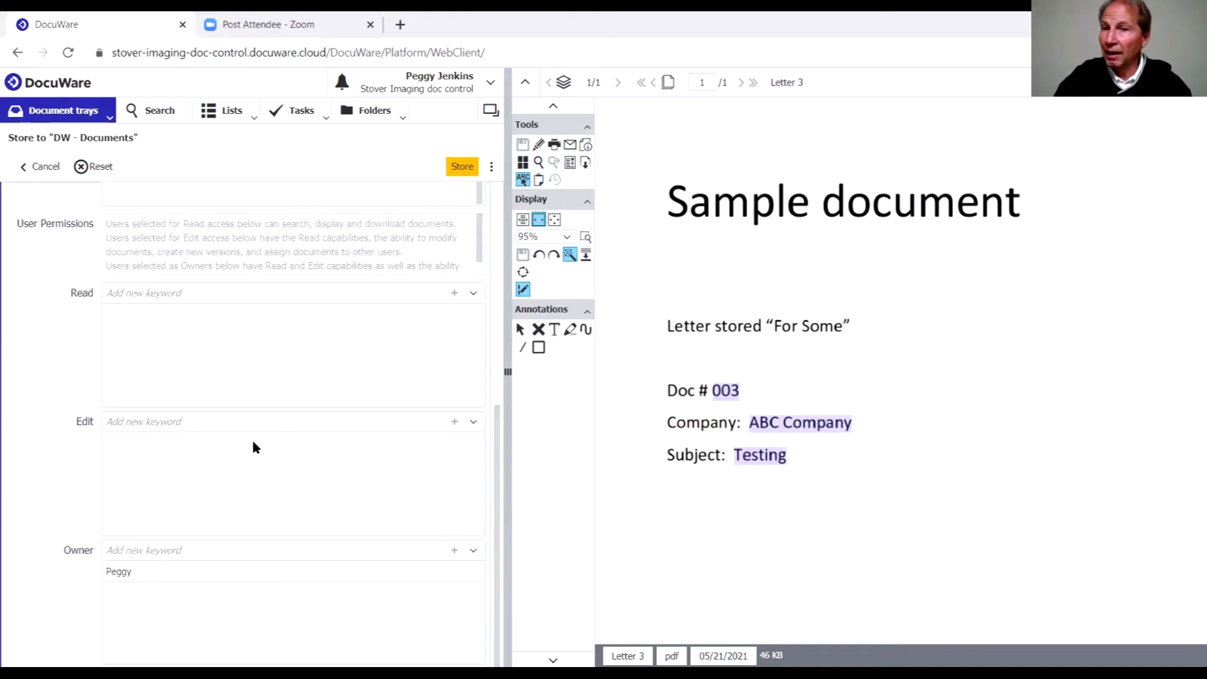
pyautogui.click(473, 293)
pyautogui.click(153, 378)
pyautogui.click(455, 293)
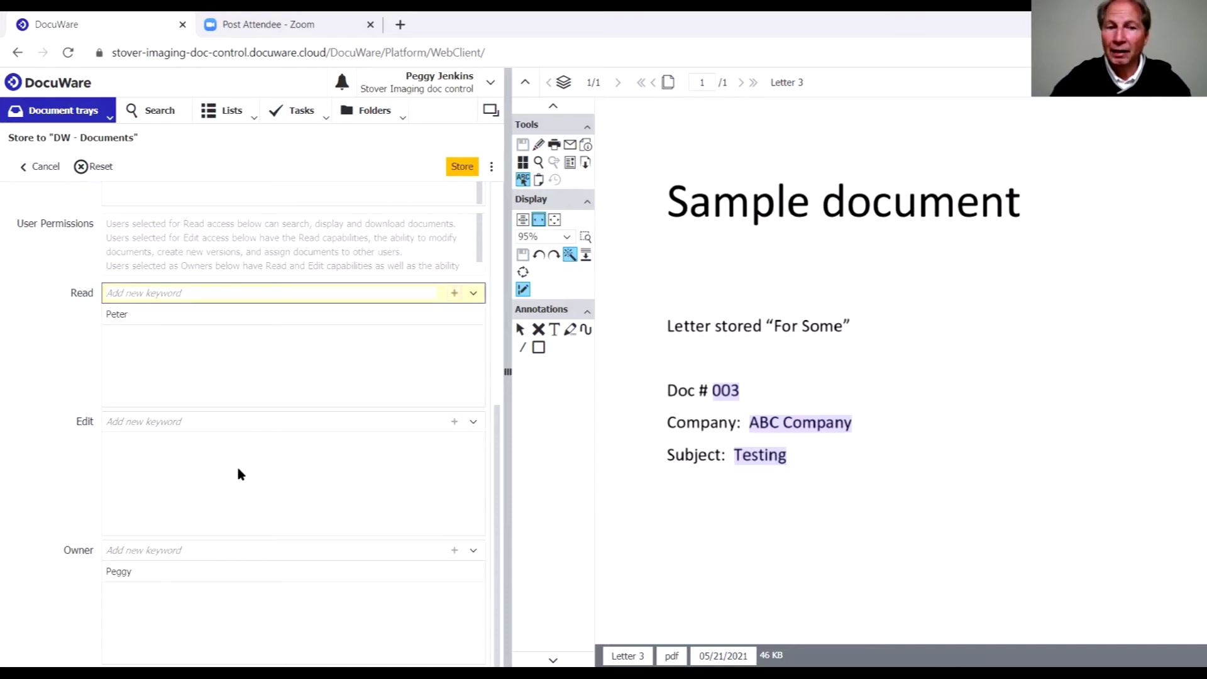
pyautogui.click(462, 167)
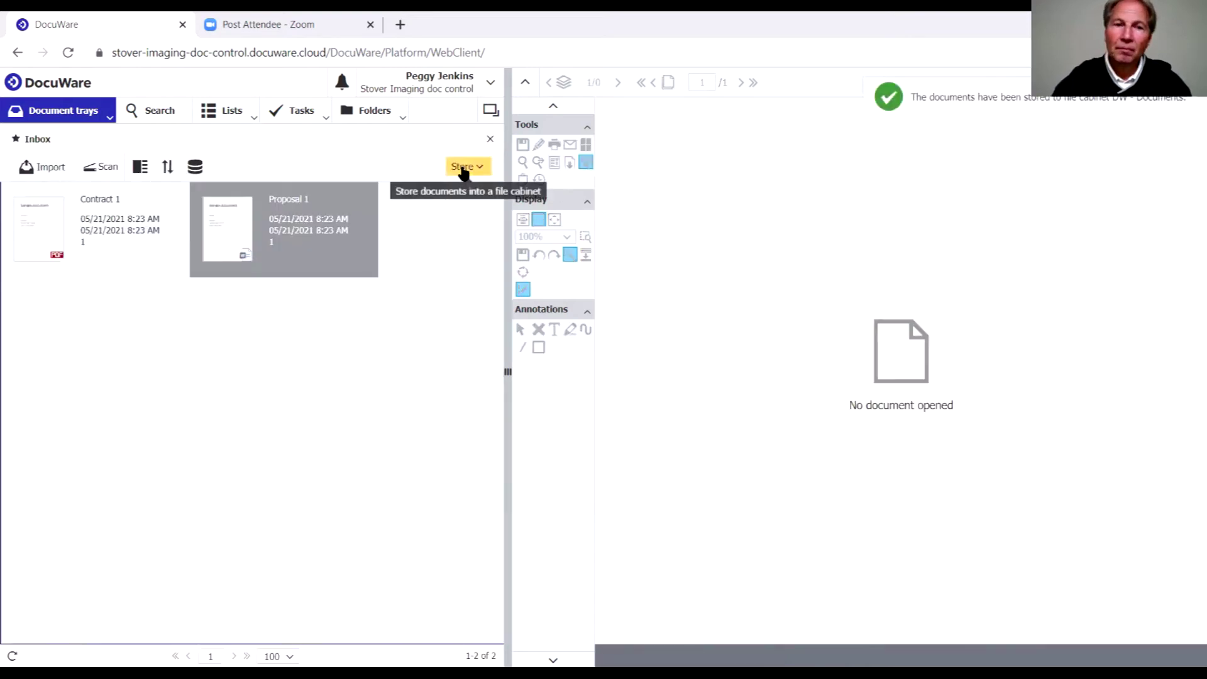
# - Review the stored letters 001 and 003, stepping through them with Next document
pyautogui.click(166, 115)
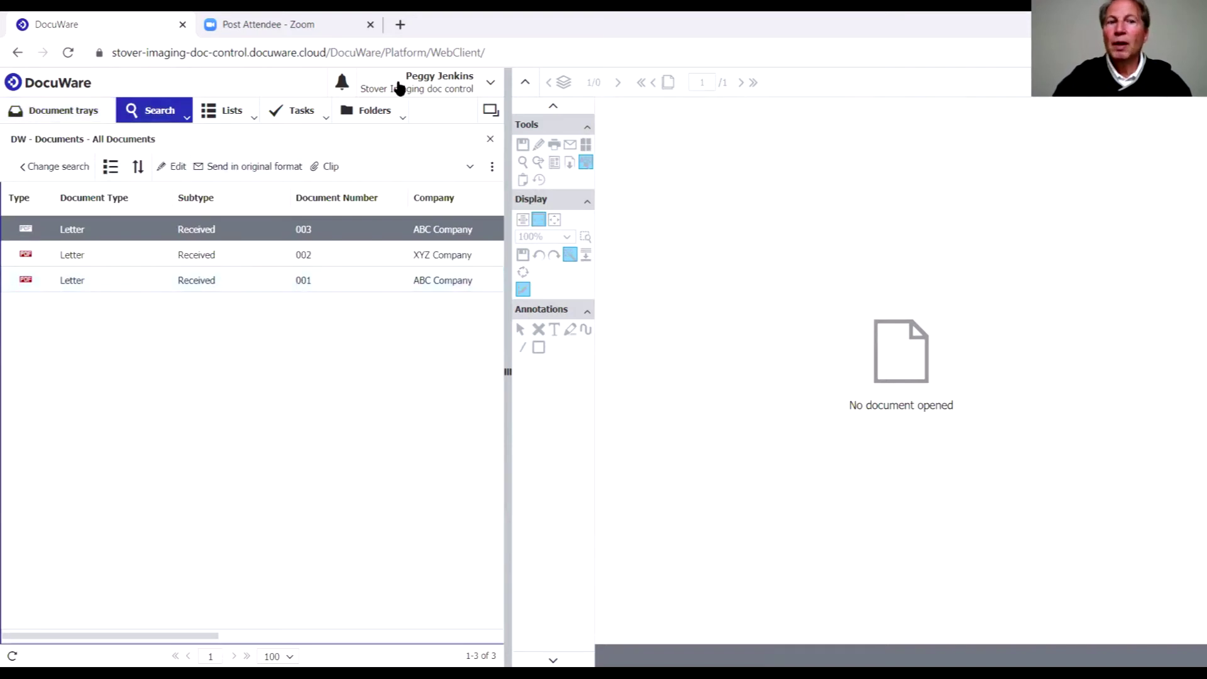
pyautogui.click(272, 275)
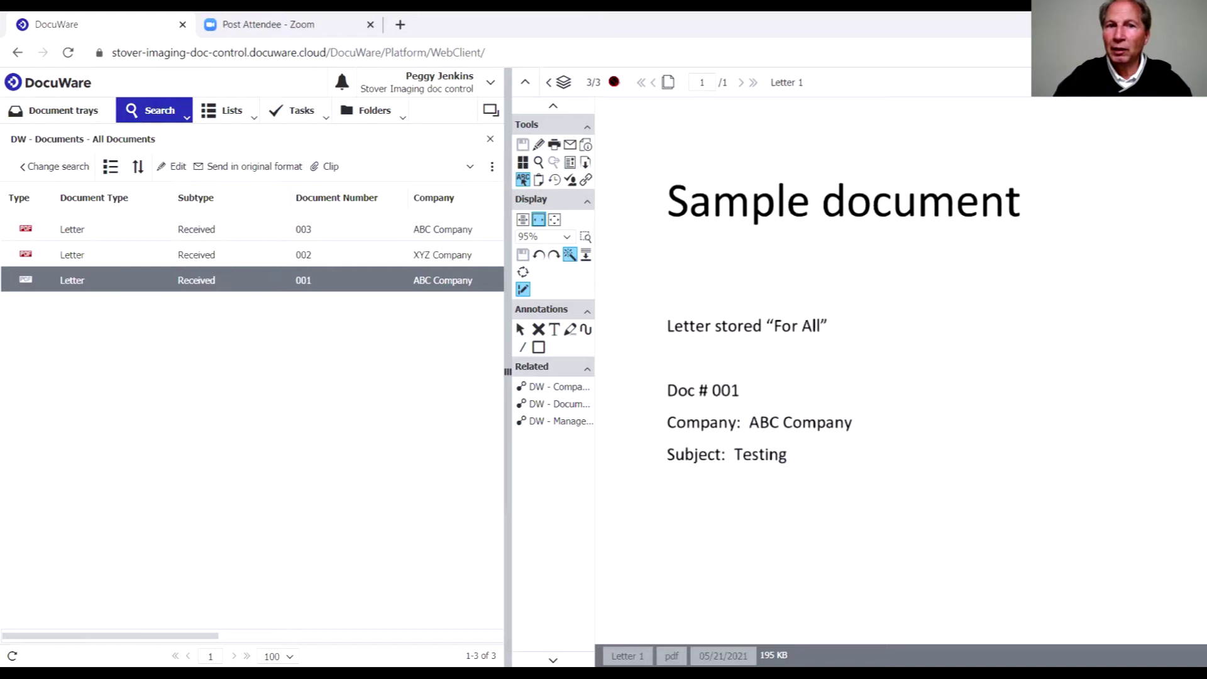
pyautogui.click(340, 231)
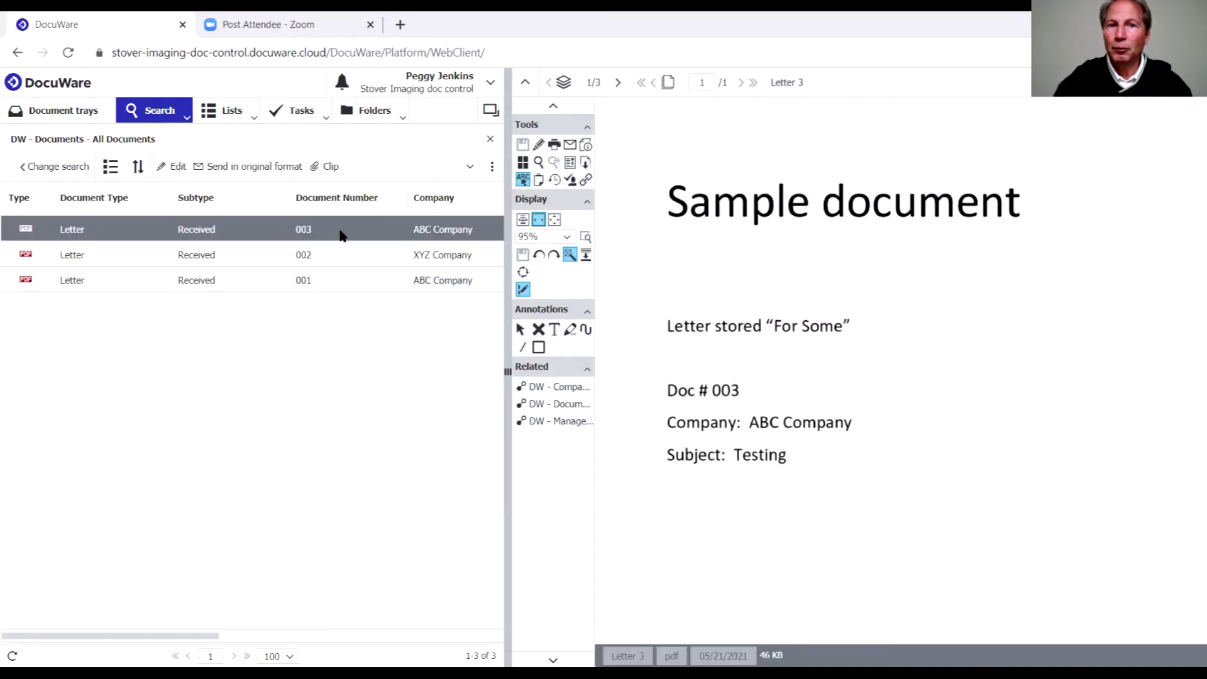
pyautogui.click(618, 83)
pyautogui.click(617, 83)
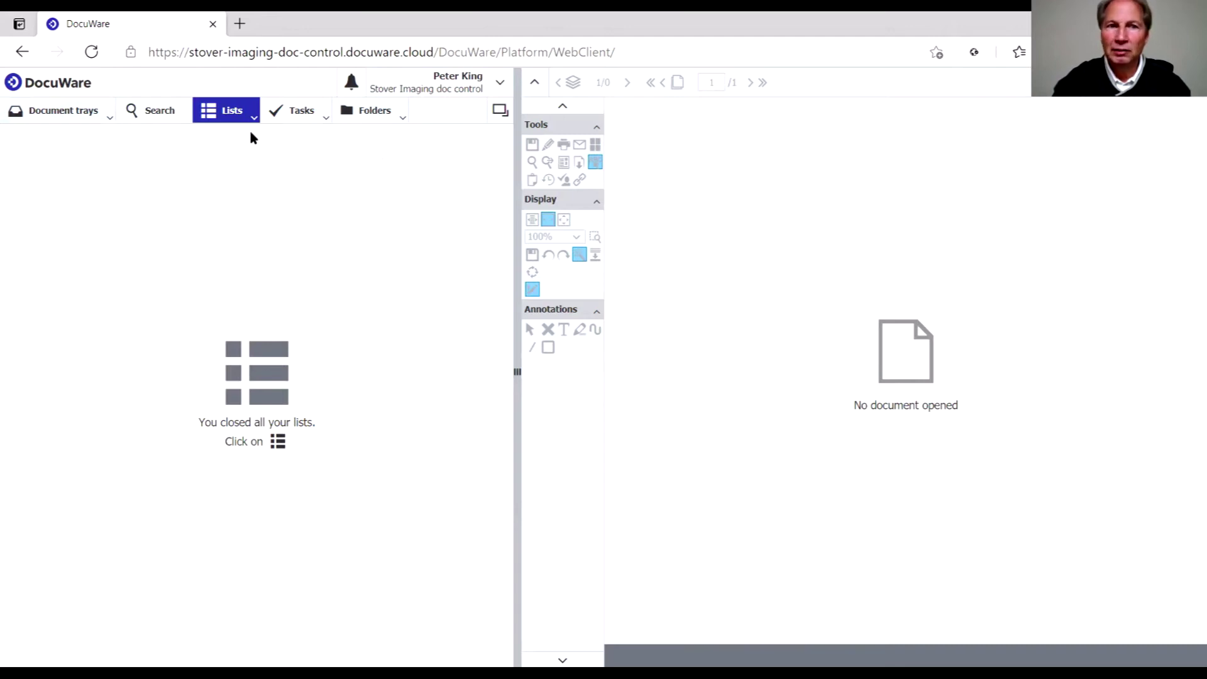
# - Search All Documents and preview ABC Company letters 001 and 003 in the viewer
pyautogui.click(161, 116)
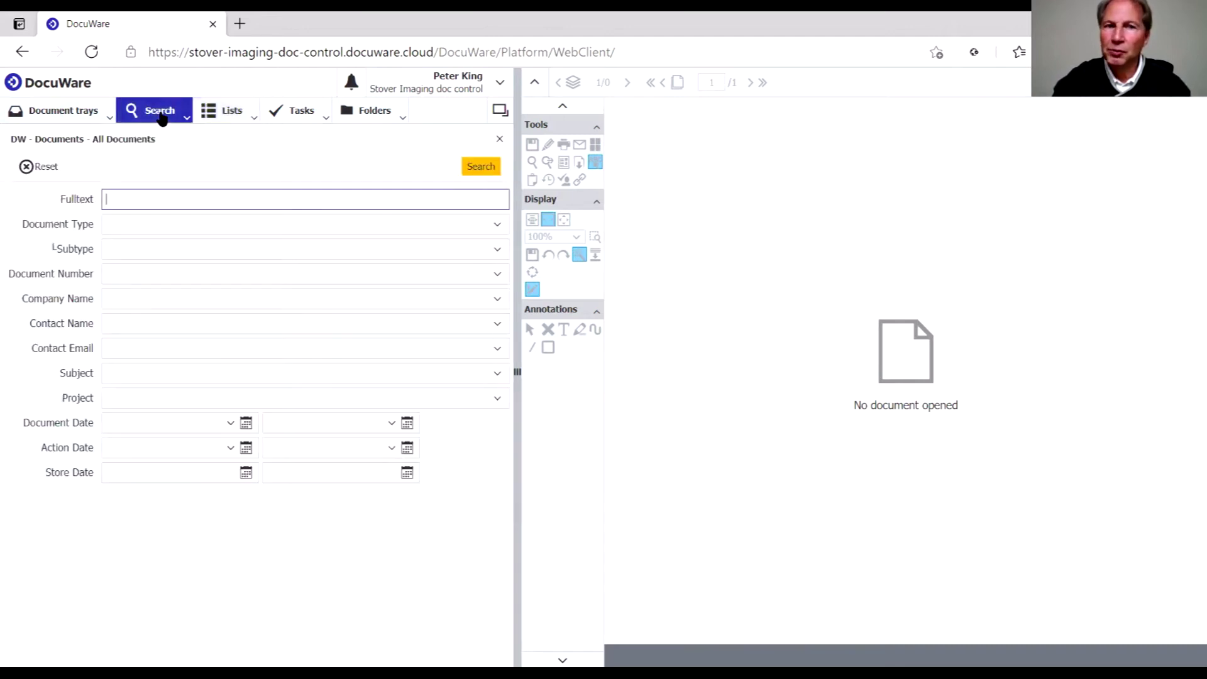
pyautogui.click(477, 167)
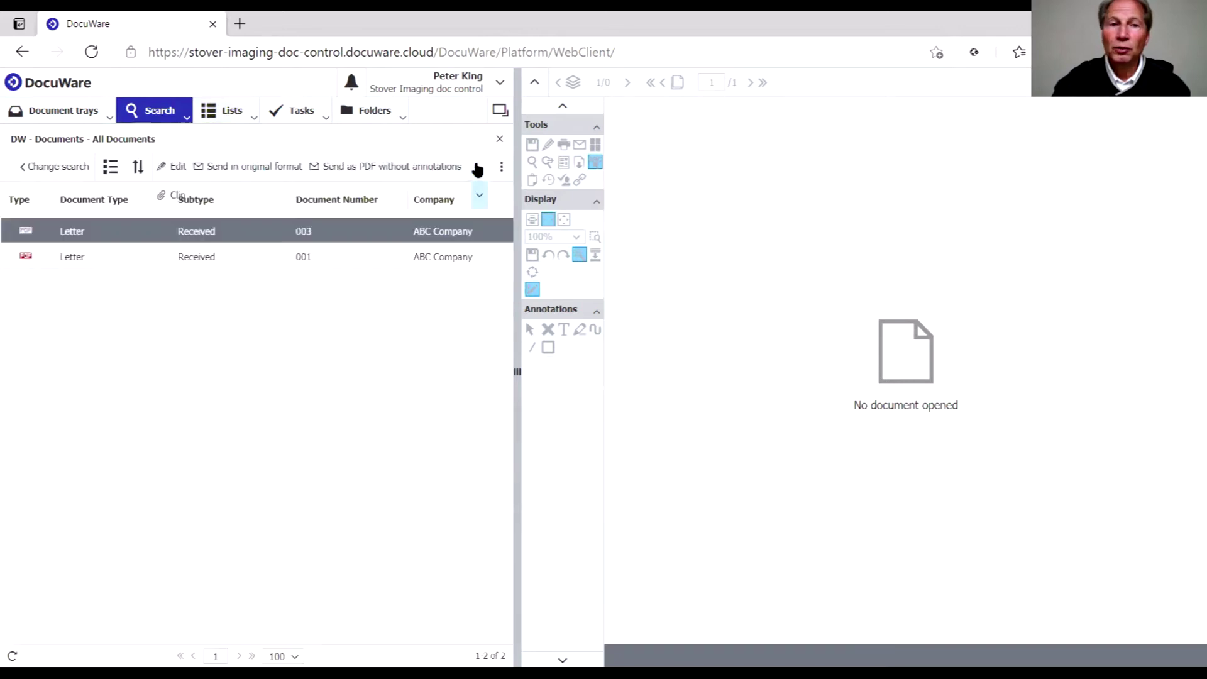
pyautogui.click(334, 259)
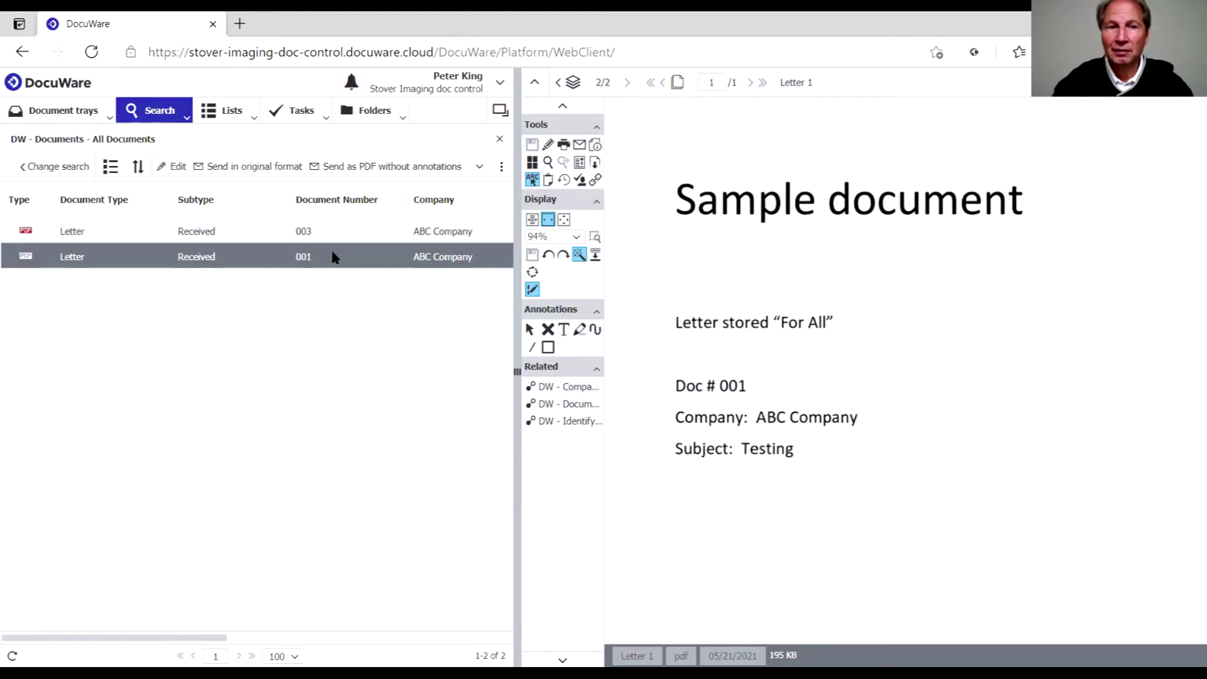
pyautogui.click(312, 232)
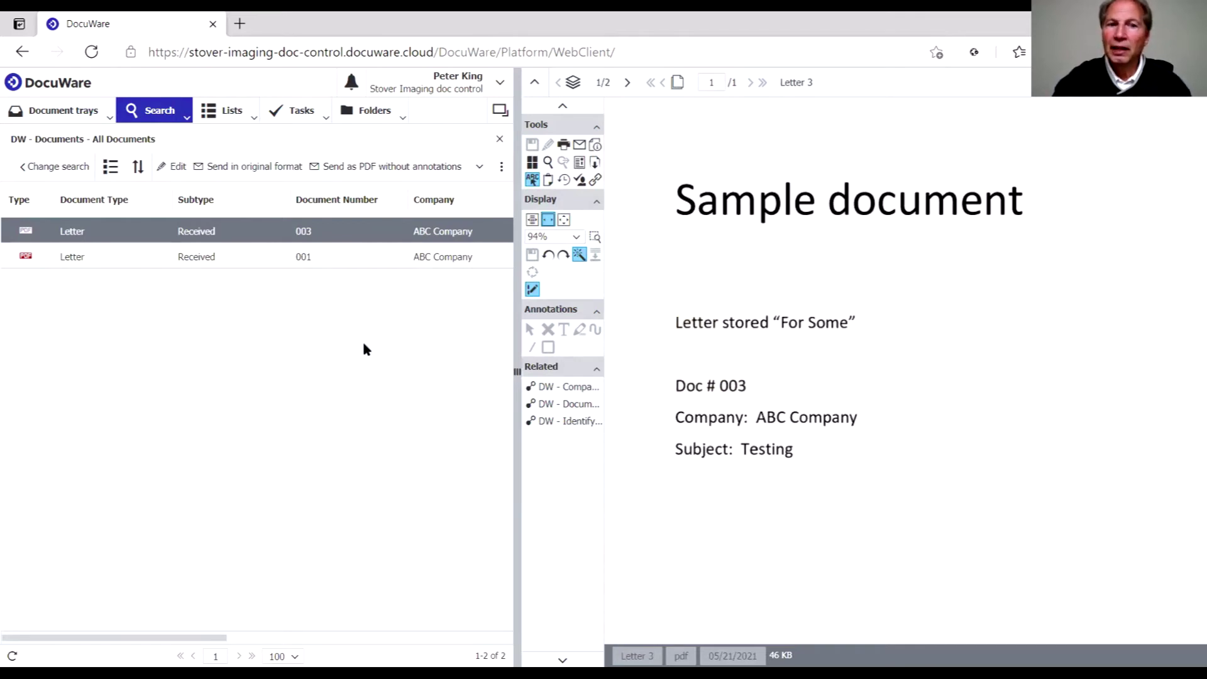
pyautogui.click(236, 116)
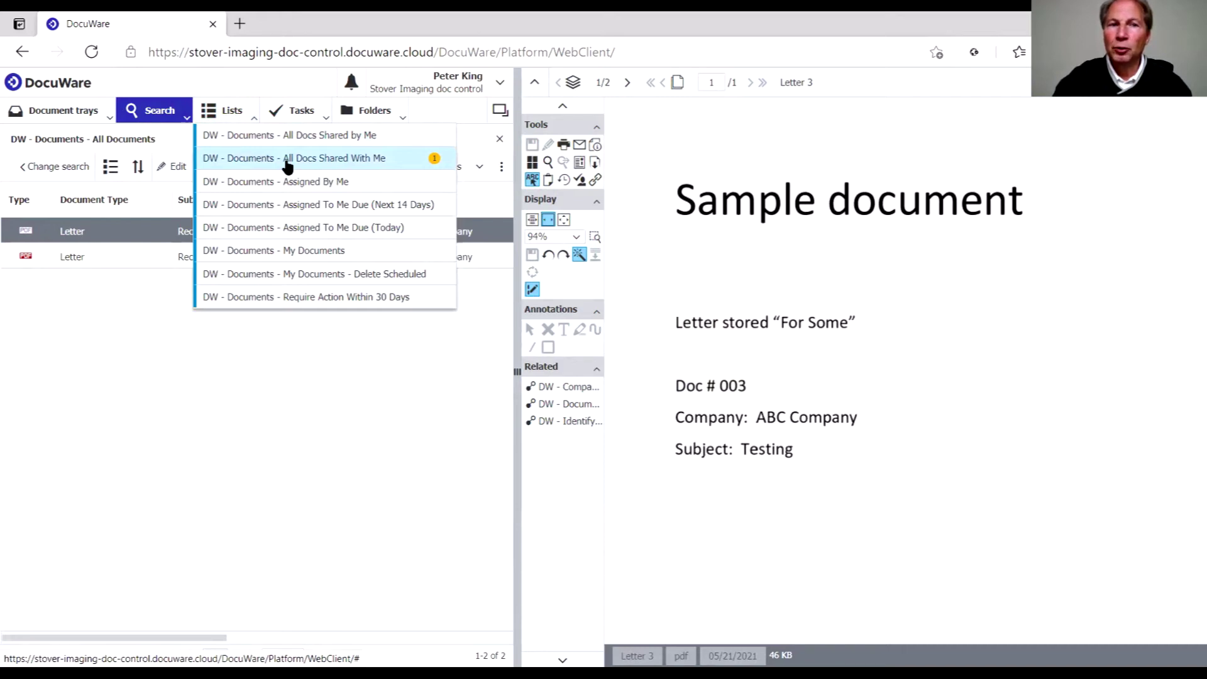
# - View the single letter in All Docs Shared With Me, then change to the second user's browser
pyautogui.click(287, 158)
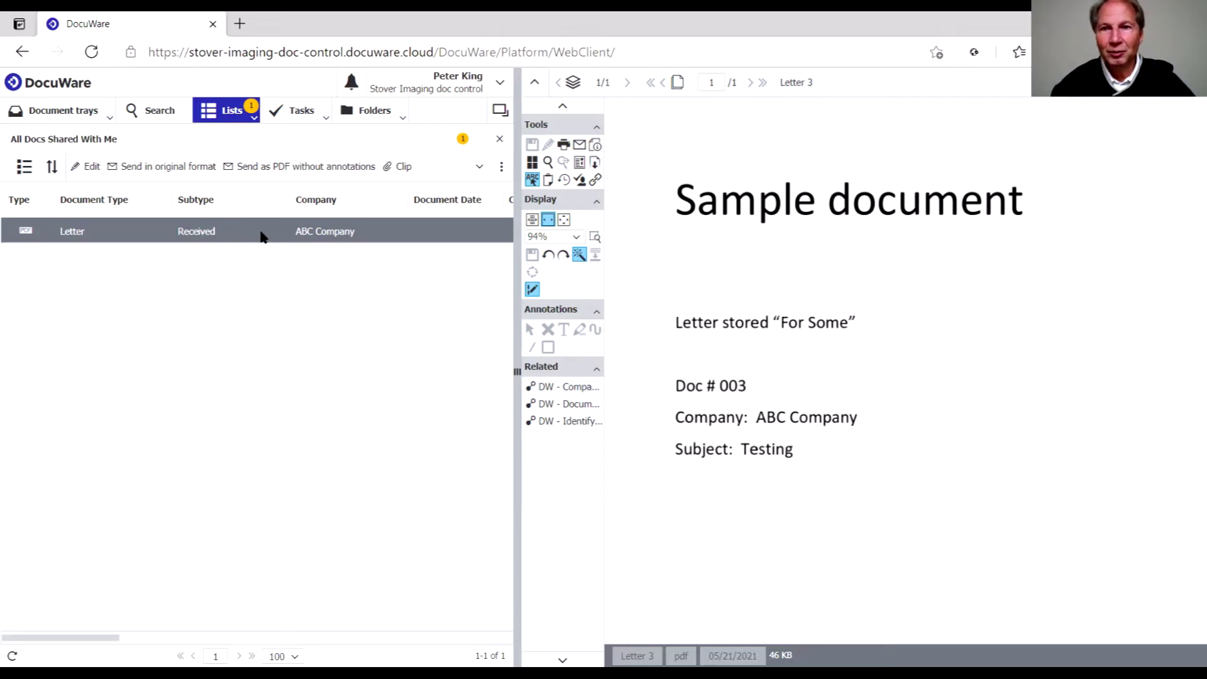
pyautogui.hotkey('alt', 'Tab')
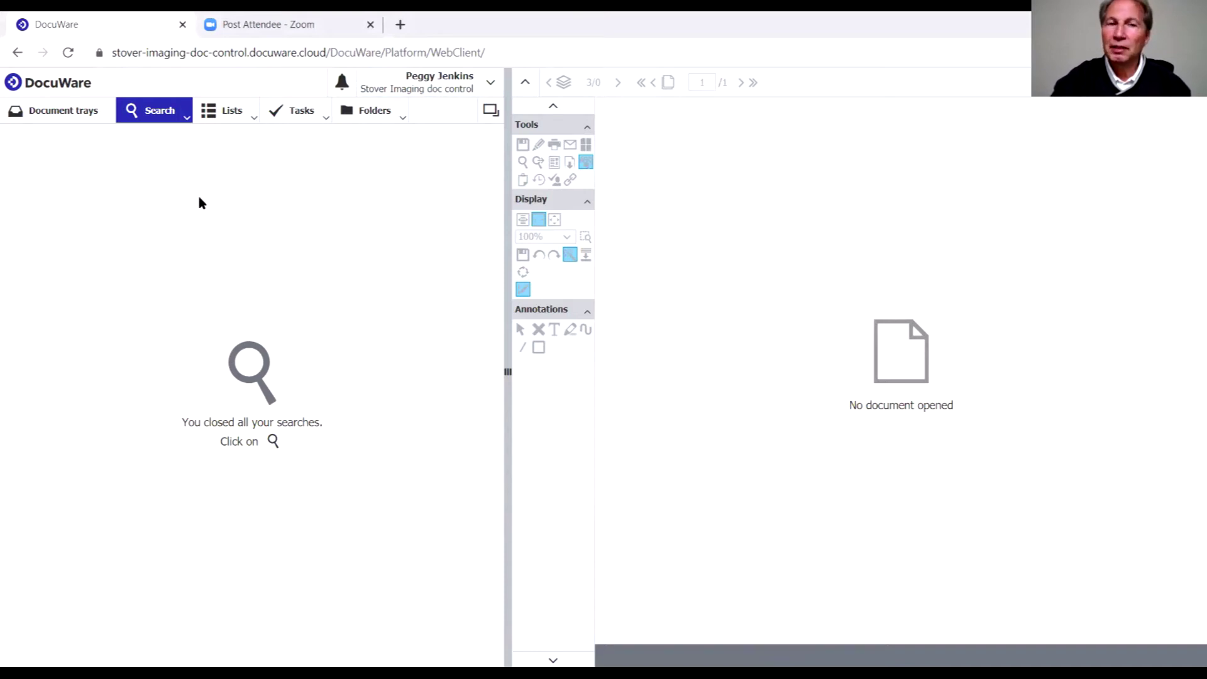
# - Search All Documents as this user and open XYZ Company Letter 002 from the three results
pyautogui.click(171, 120)
pyautogui.click(170, 135)
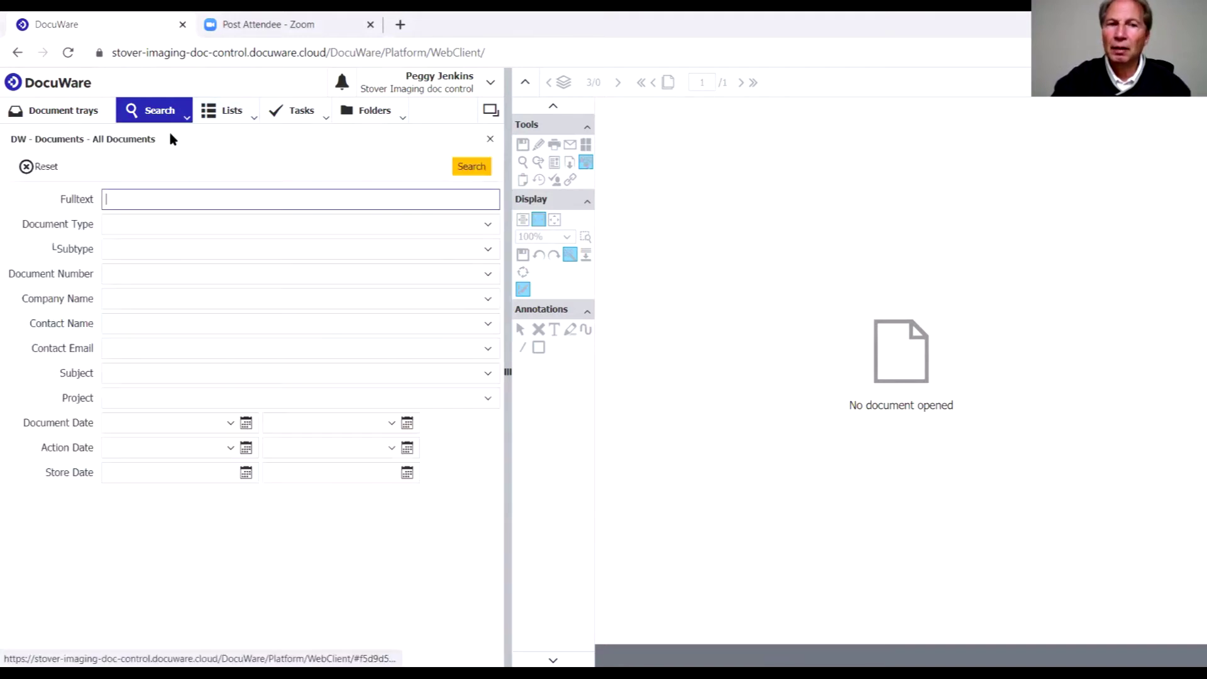
pyautogui.click(461, 165)
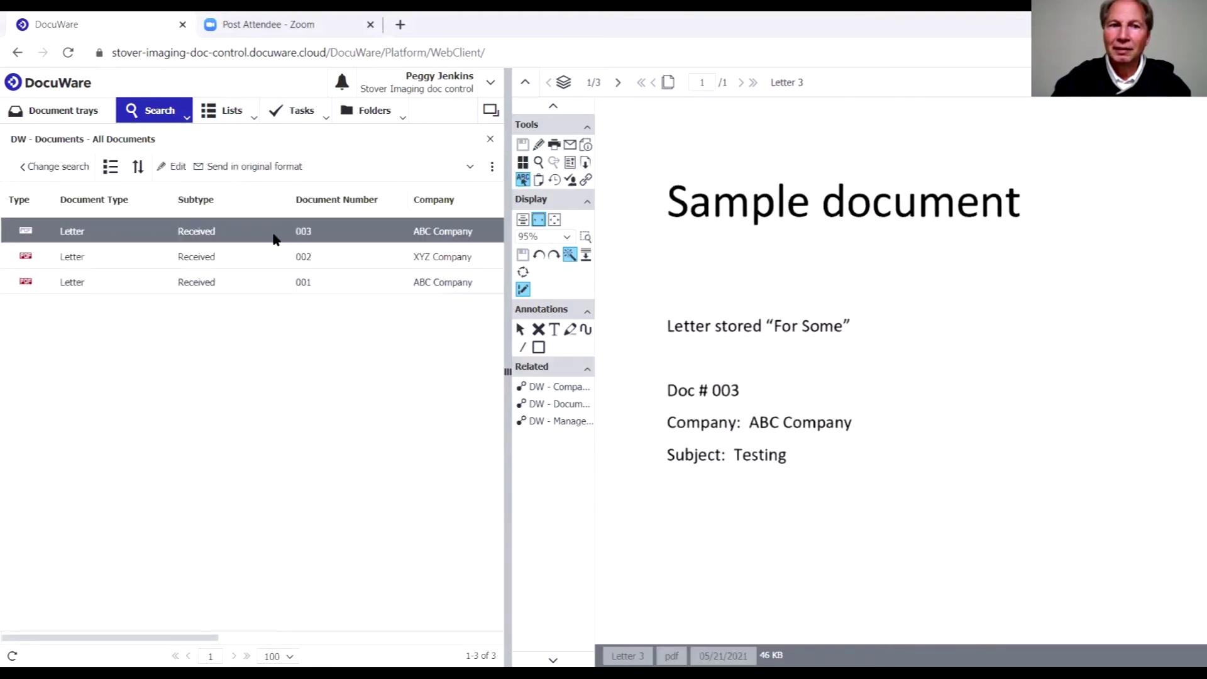
pyautogui.click(267, 254)
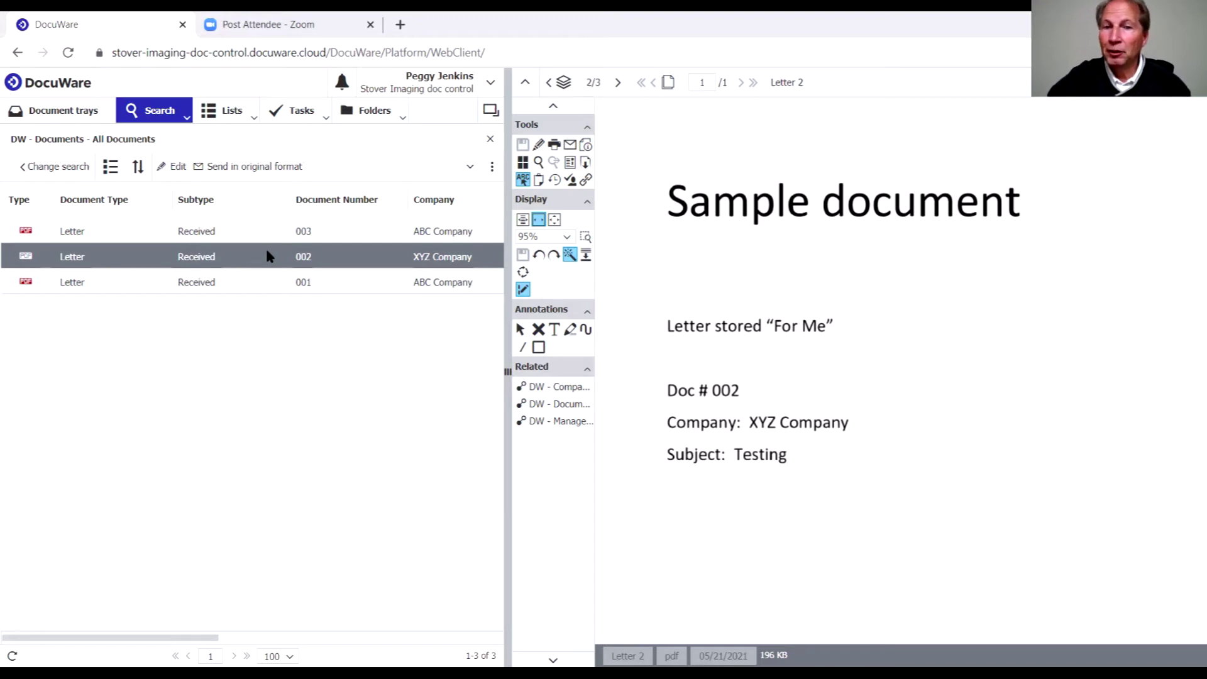
# - Add a text annotation reading 'Article you asked for' below Letter 2's Subject line
pyautogui.click(555, 330)
pyautogui.click(668, 490)
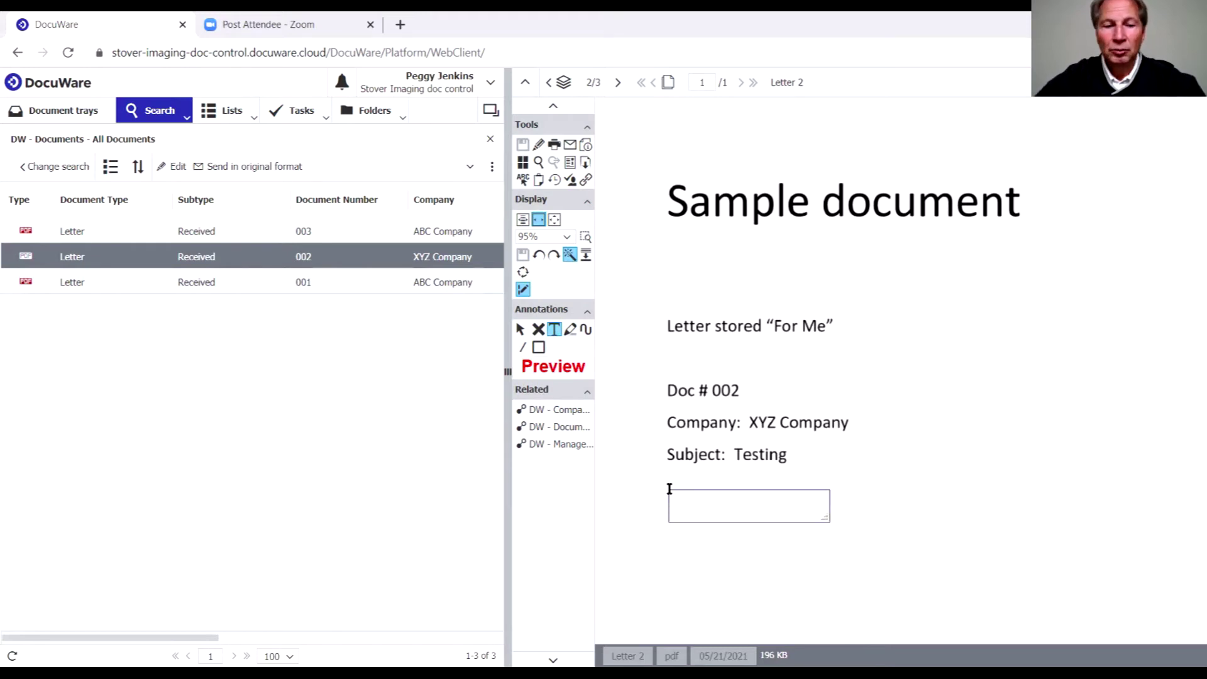
pyautogui.write('Artiv')
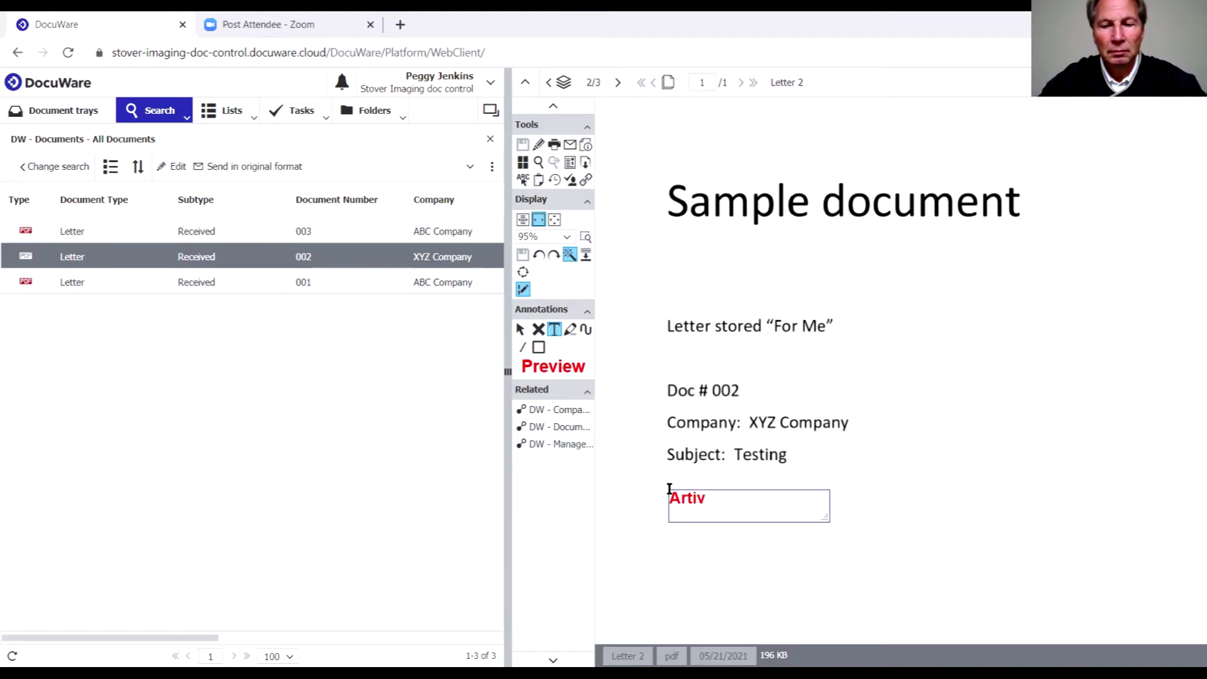
pyautogui.press('BackSpace')
pyautogui.write('cl')
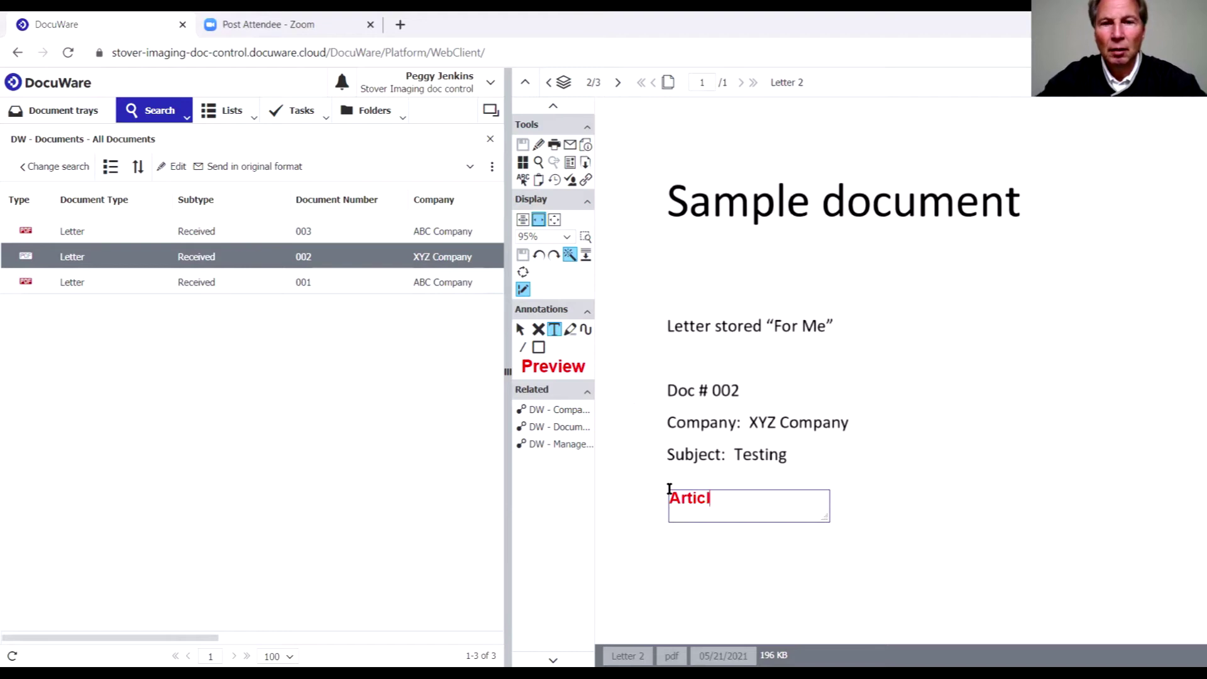
pyautogui.press('BackSpace')
pyautogui.write('le')
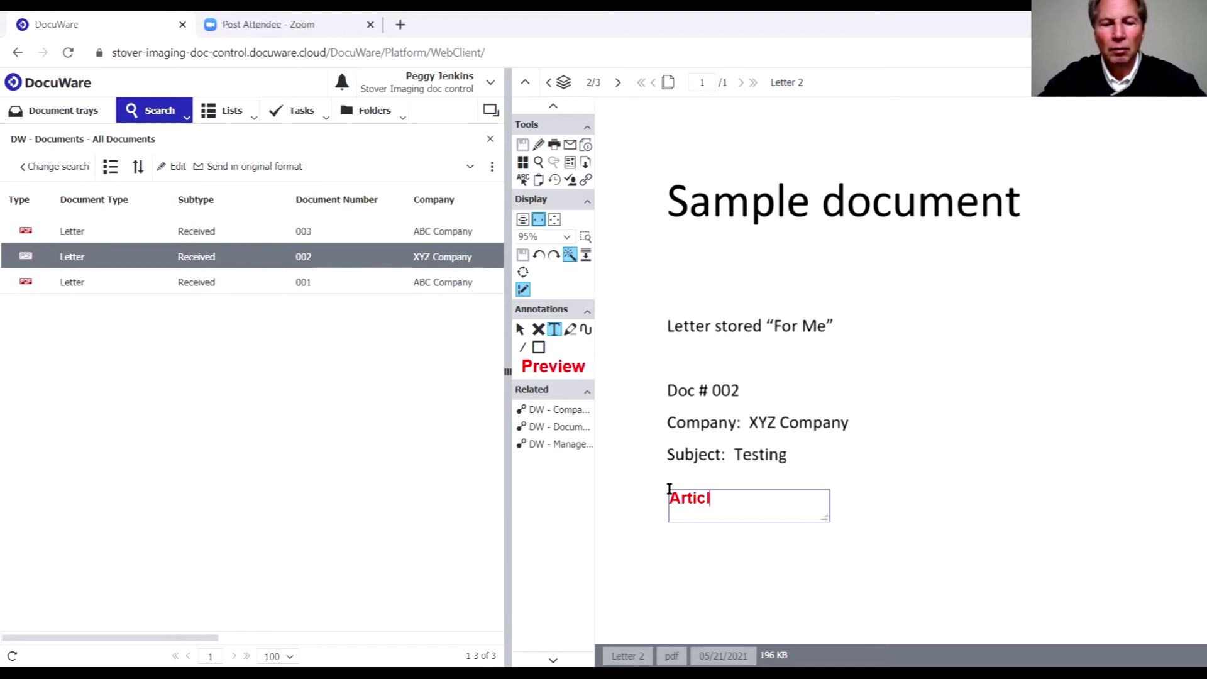
pyautogui.write(' you')
pyautogui.write('sked')
pyautogui.press('BackSpace')
pyautogui.press('BackSpace')
pyautogui.press('BackSpace')
pyautogui.press('BackSpace')
pyautogui.write('asked for')
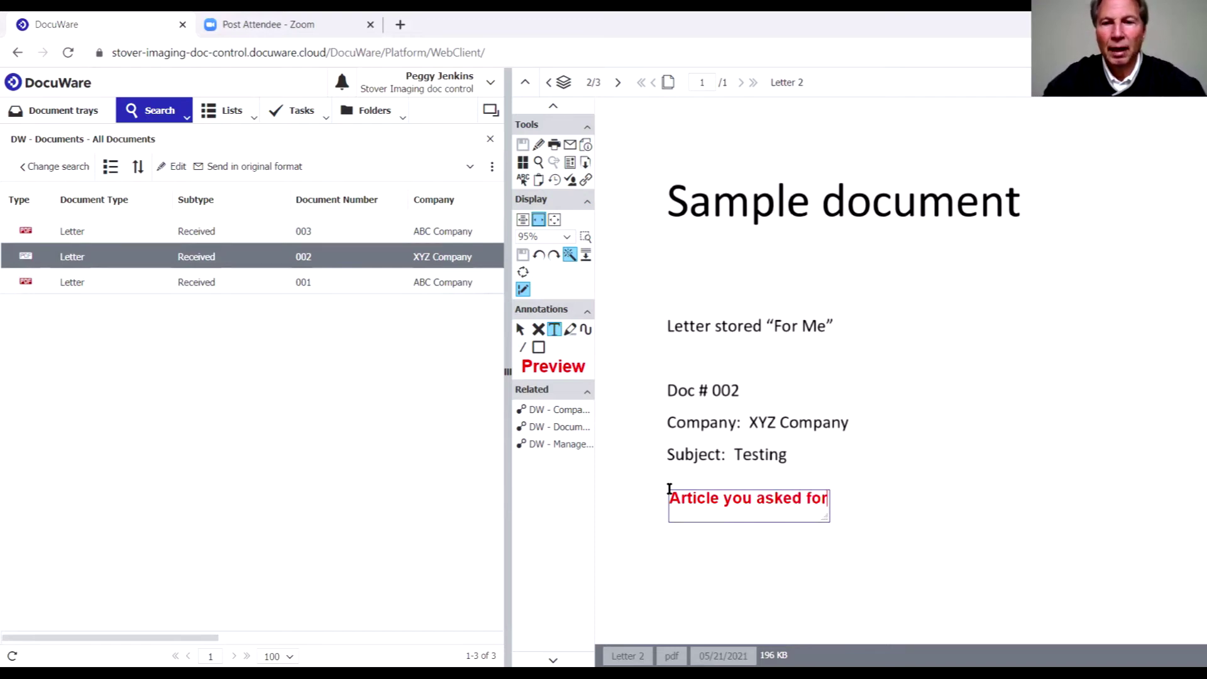
pyautogui.click(909, 533)
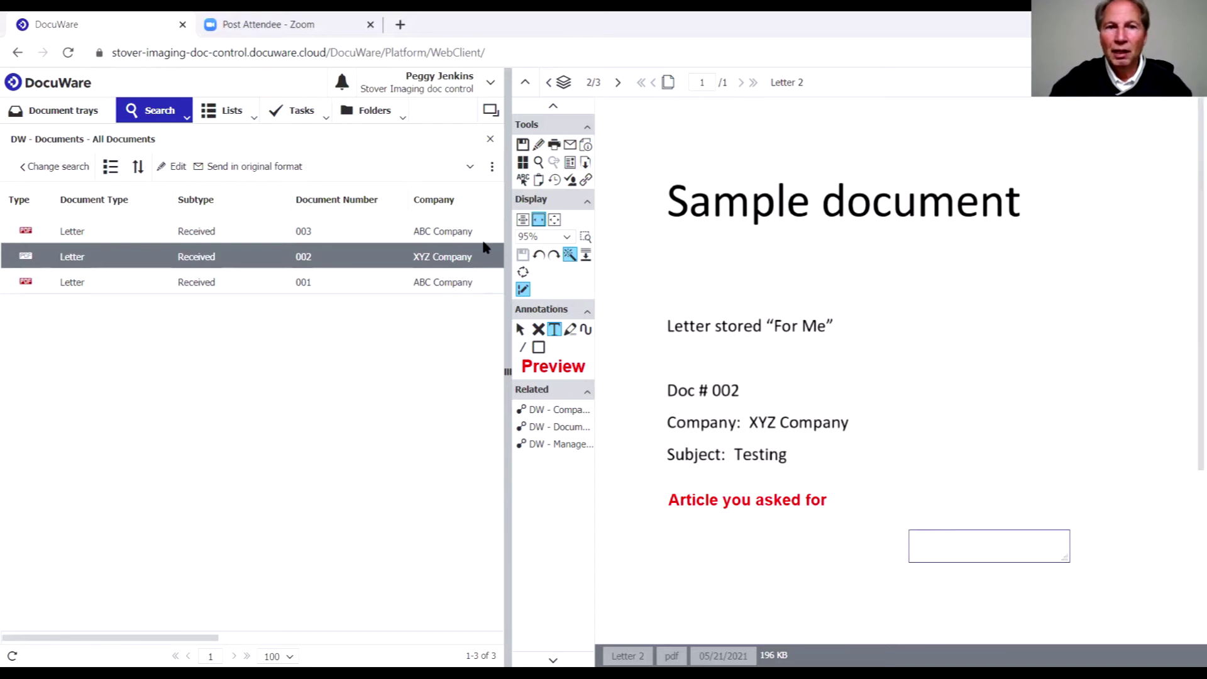
# - Save the annotation and toggle the annotation display off and back on
pyautogui.click(524, 145)
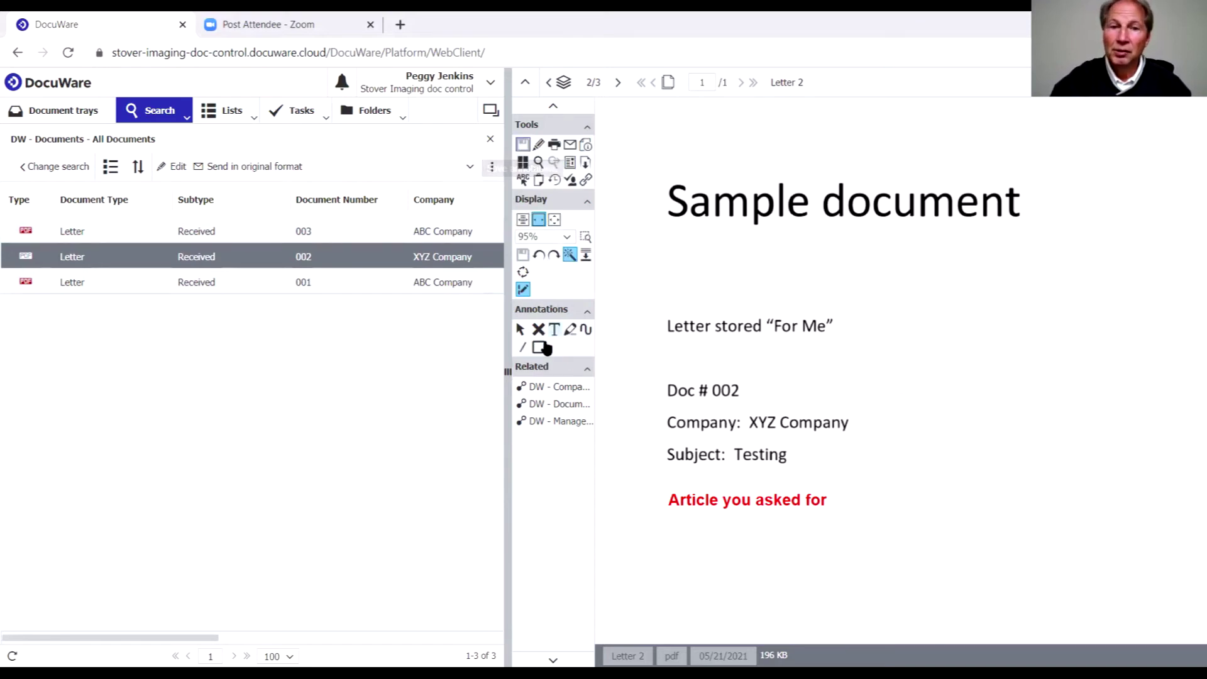
pyautogui.click(524, 290)
pyautogui.click(524, 290)
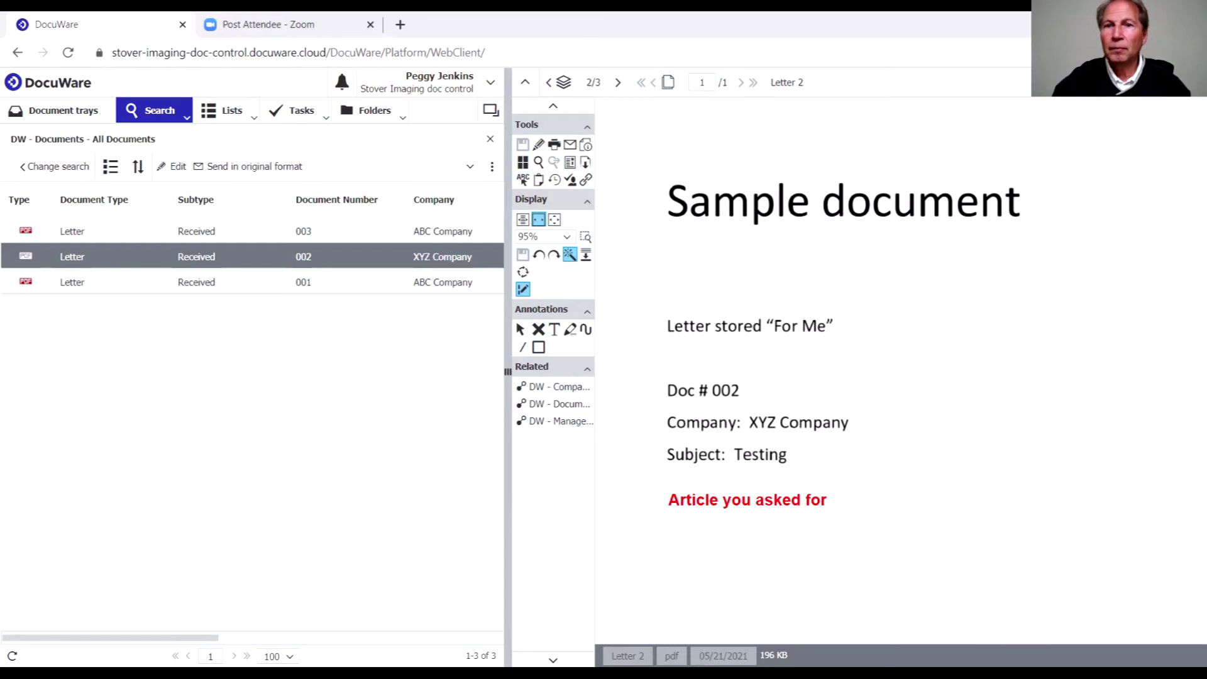
pyautogui.press('super+Down')
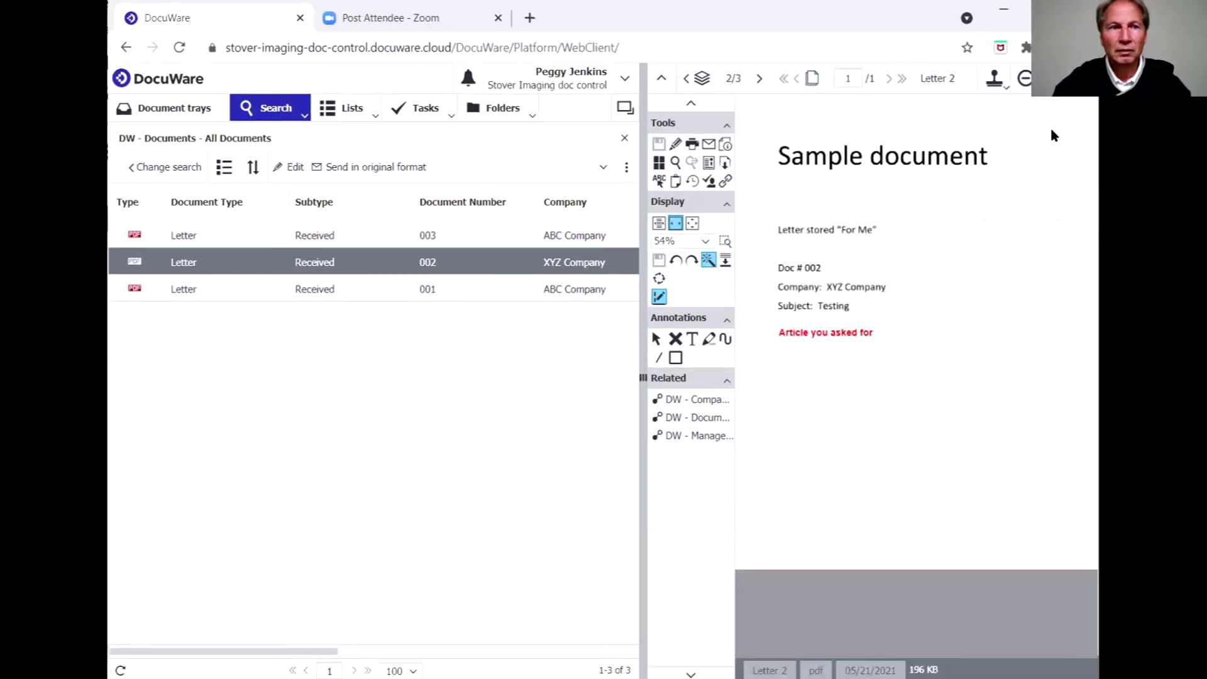
# - Choose the Share Document stamp and add a colleague to Share with
pyautogui.click(994, 84)
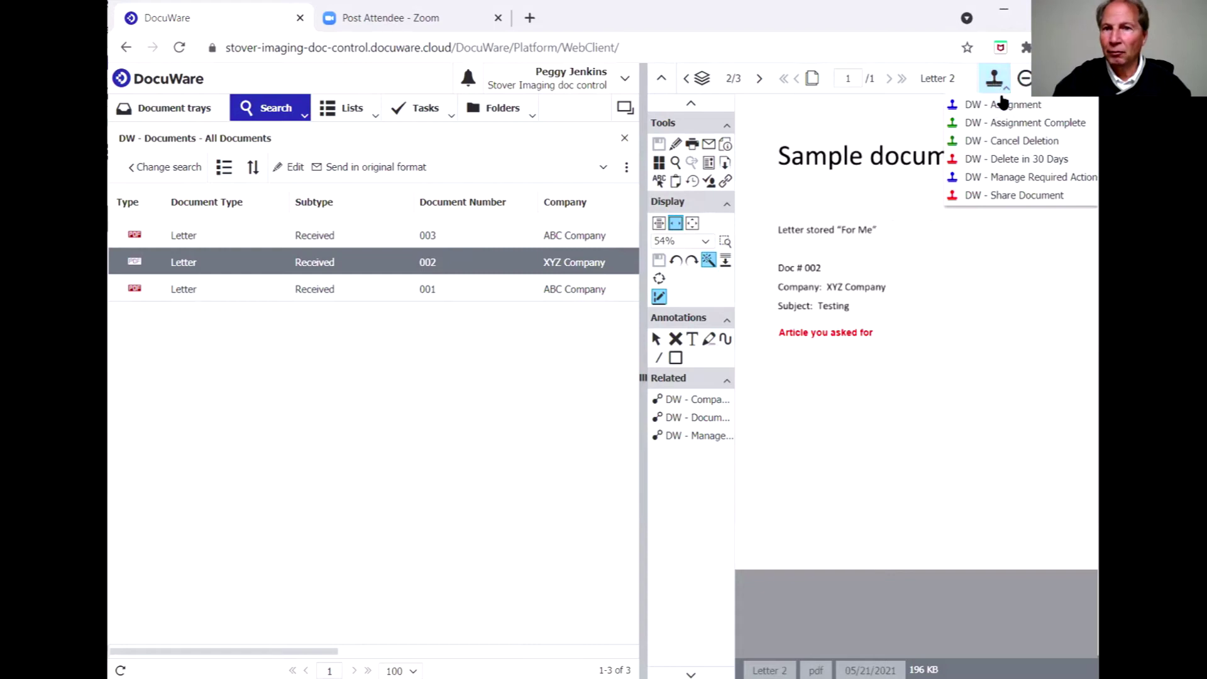
pyautogui.click(999, 195)
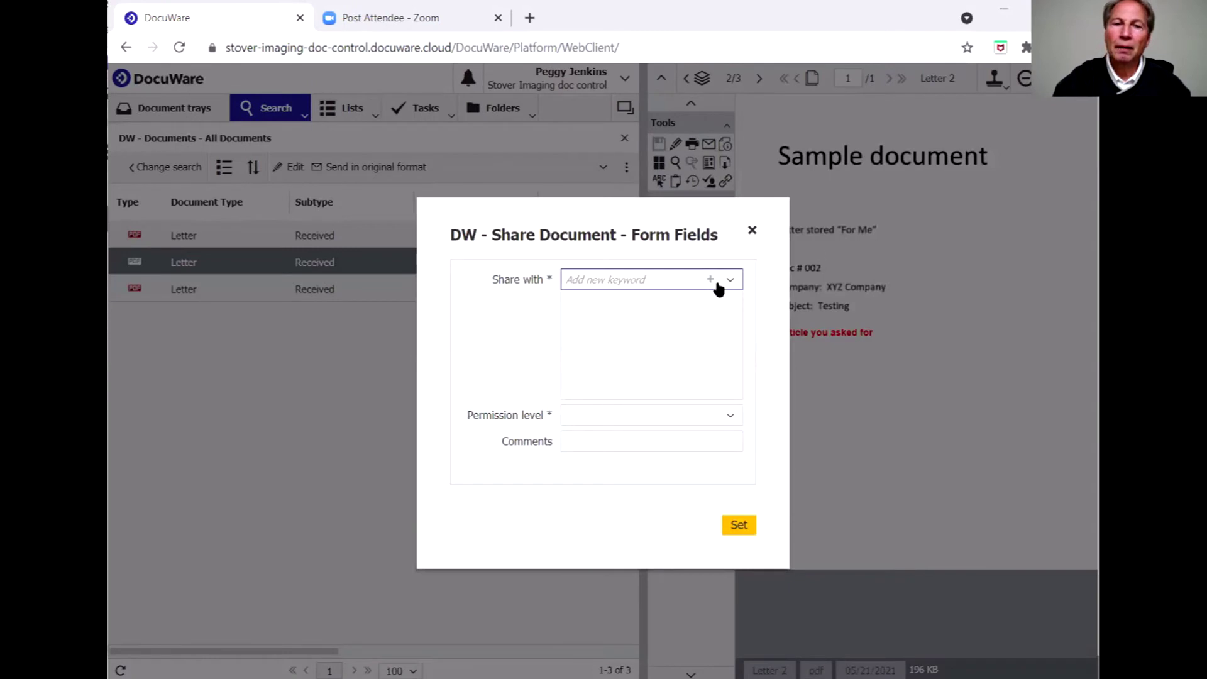
pyautogui.click(729, 282)
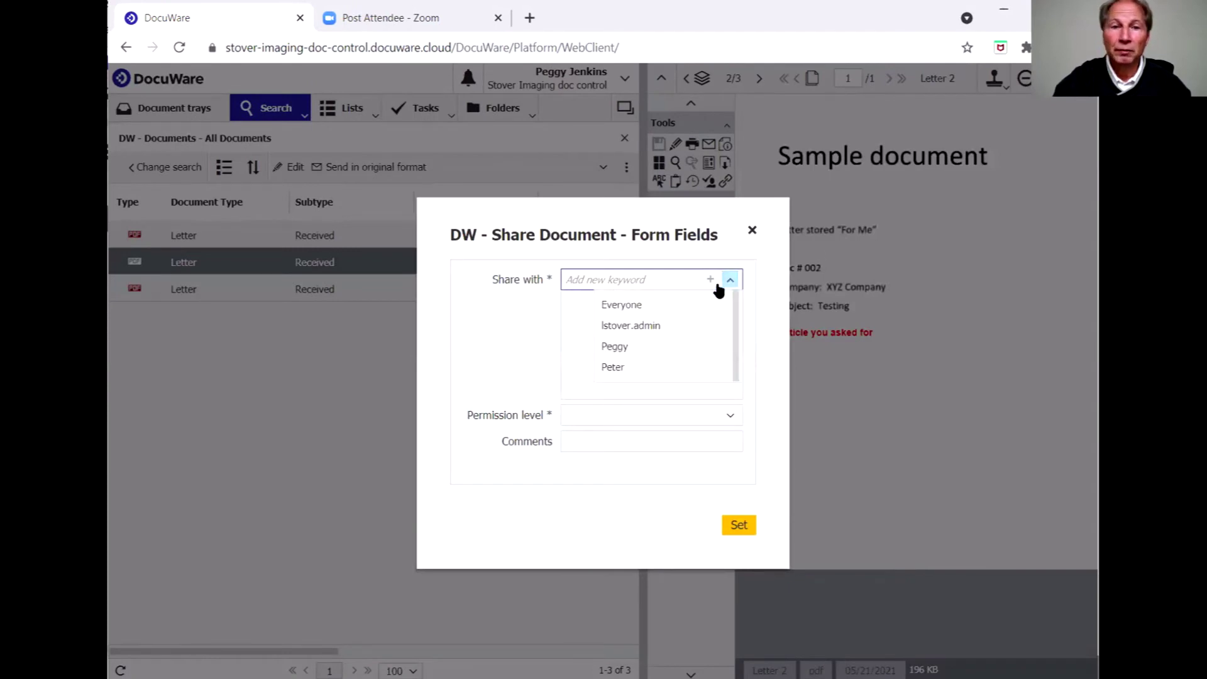
pyautogui.click(628, 369)
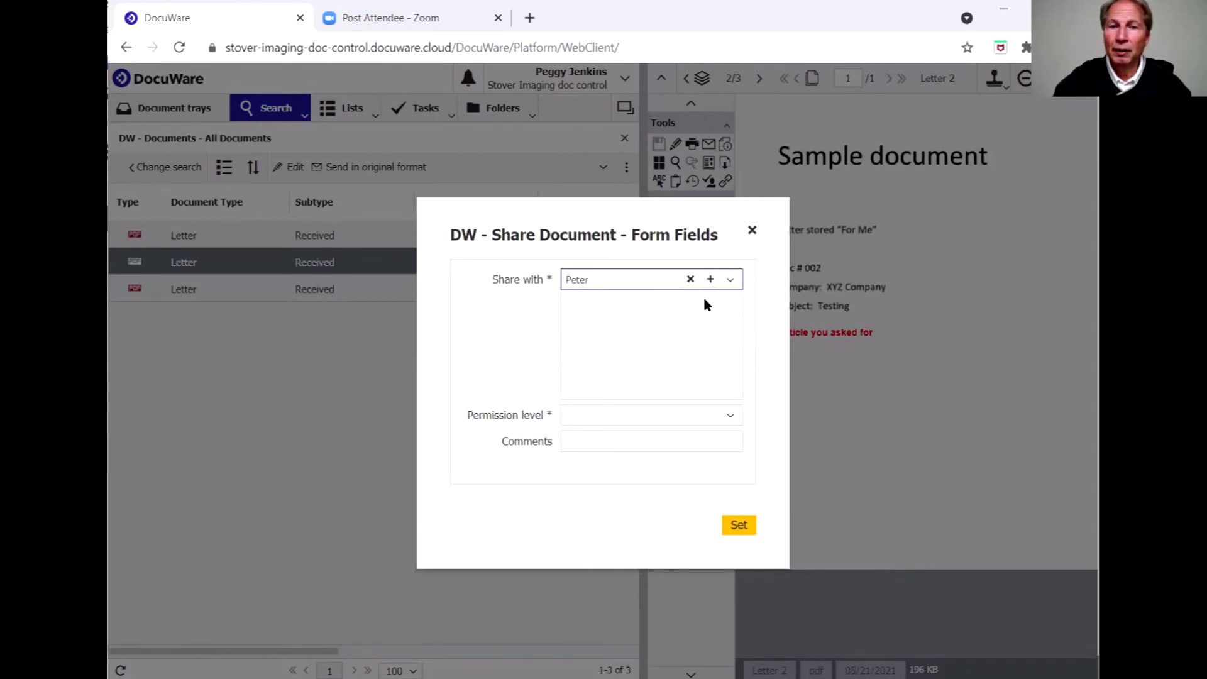
pyautogui.click(710, 279)
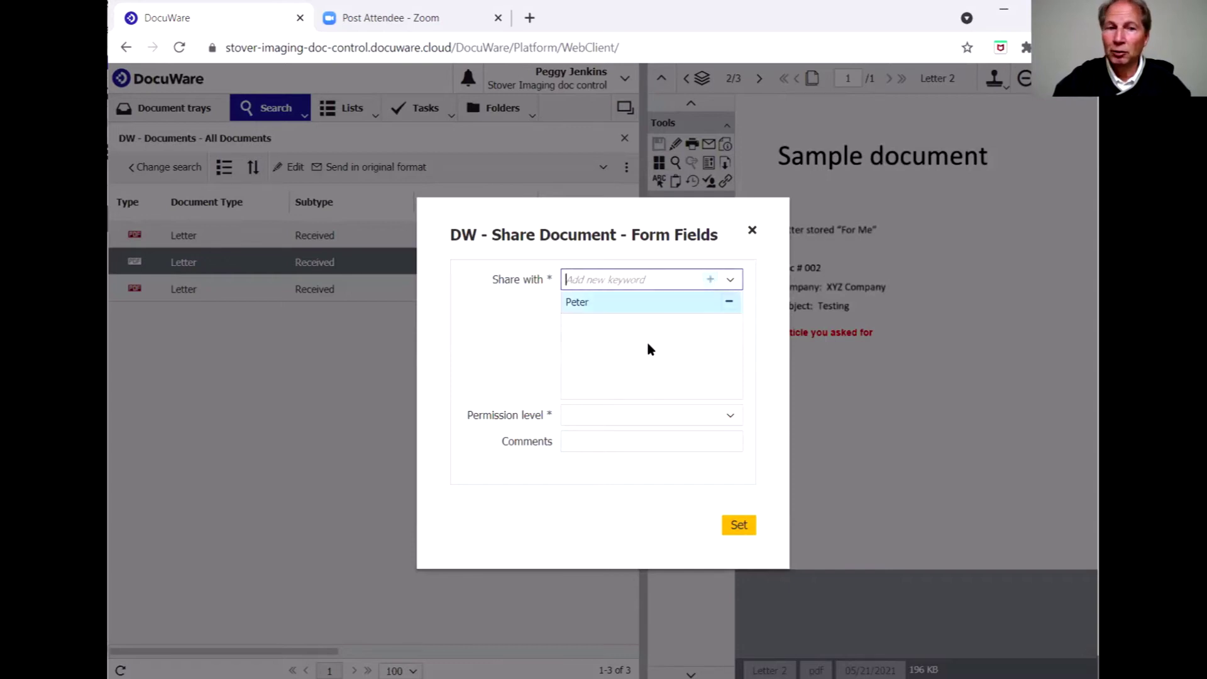
# - Set permission level to Read, add the comment 'article you requested', and confirm
pyautogui.click(622, 414)
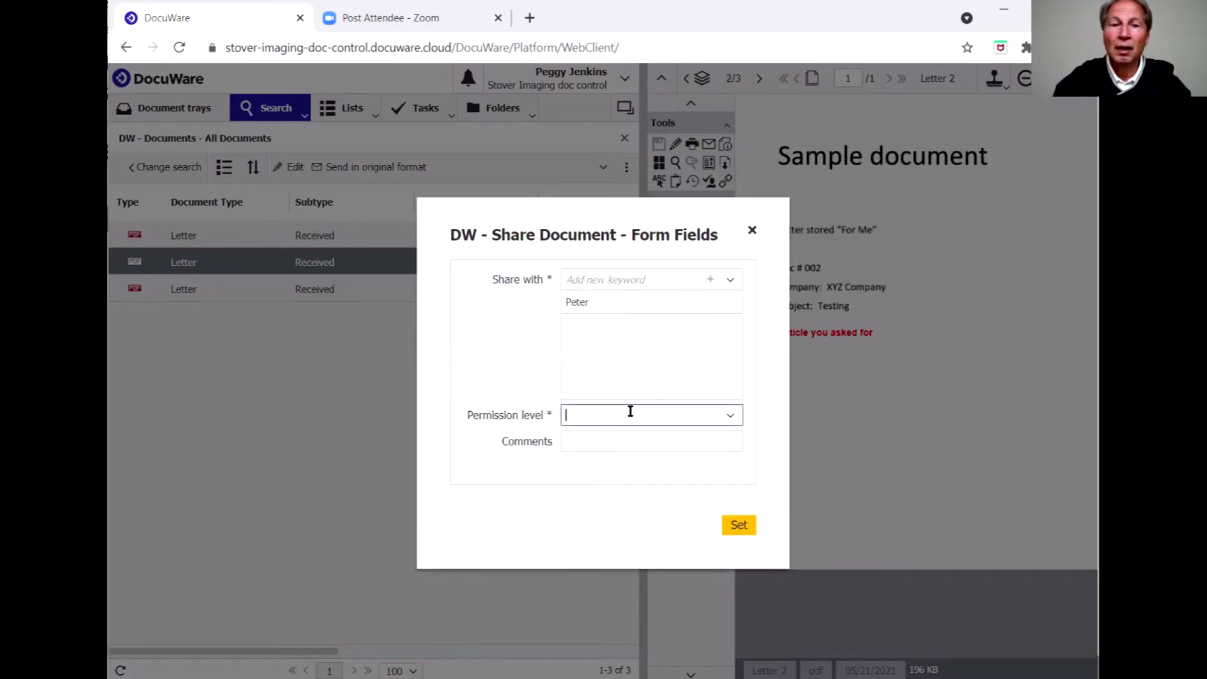
pyautogui.click(729, 415)
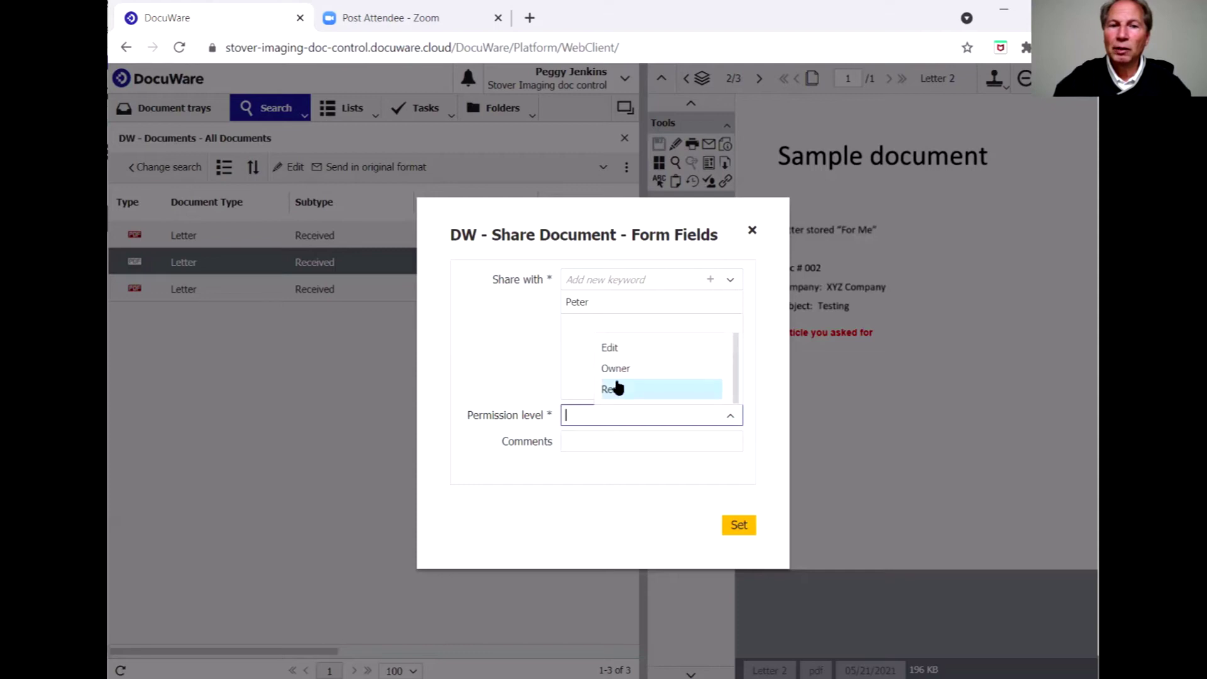
pyautogui.click(618, 390)
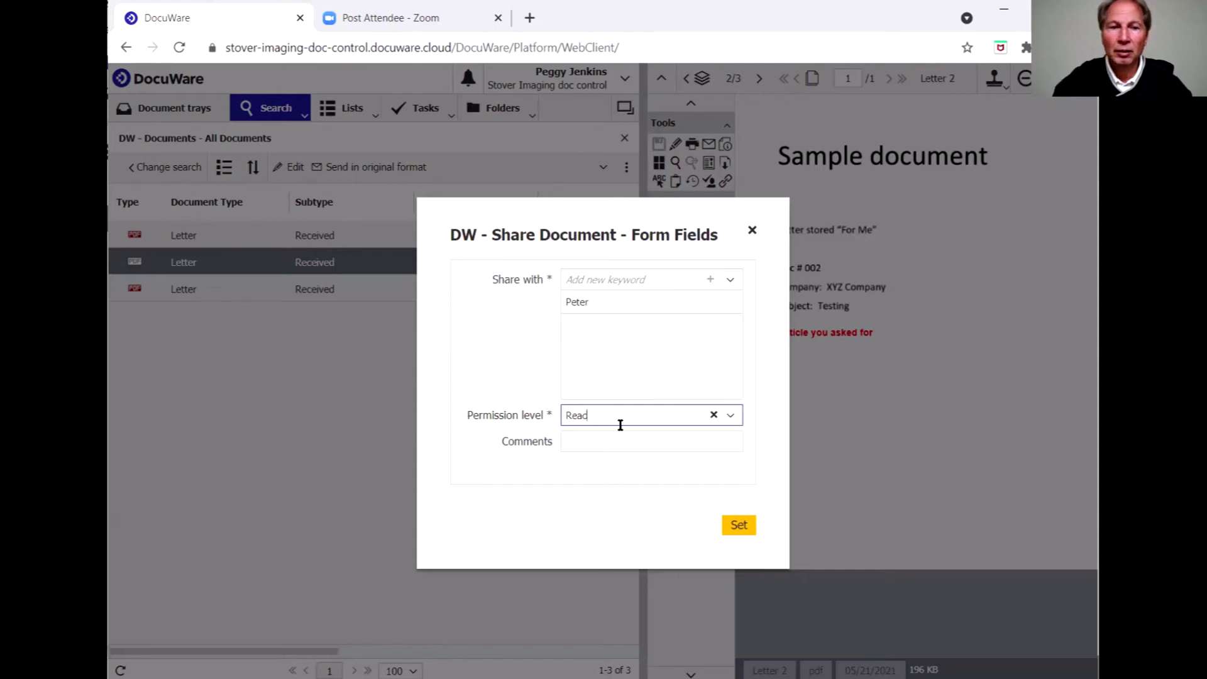
pyautogui.click(610, 443)
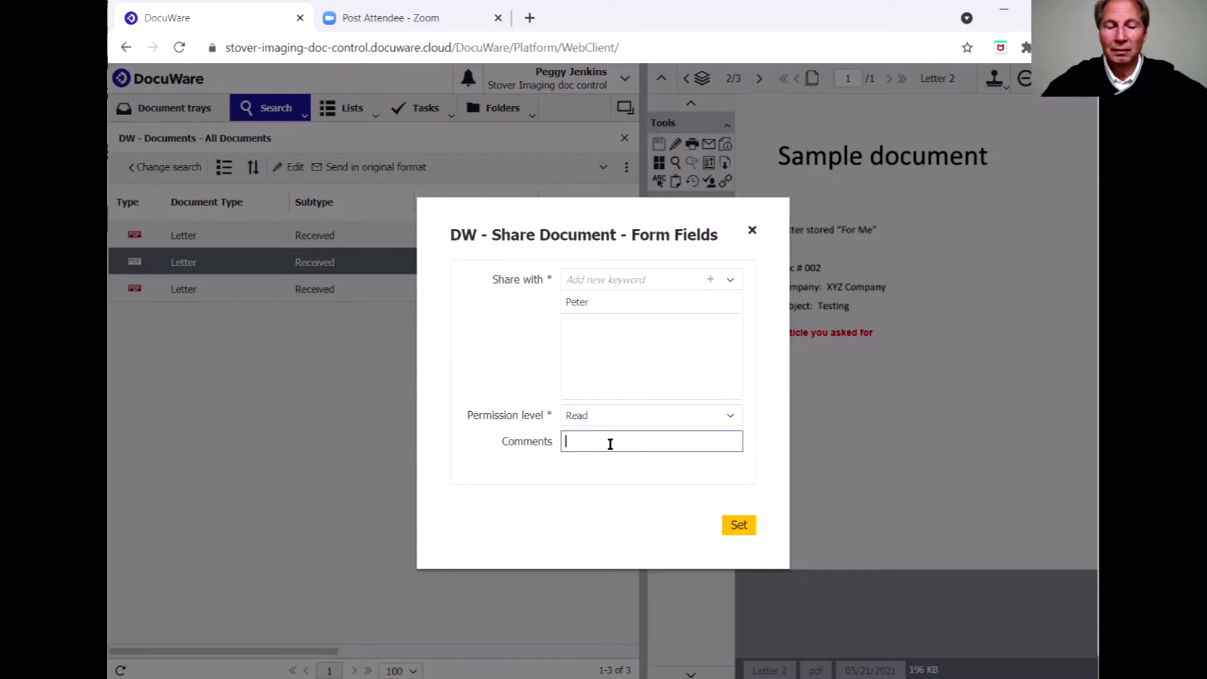
pyautogui.write('artivc')
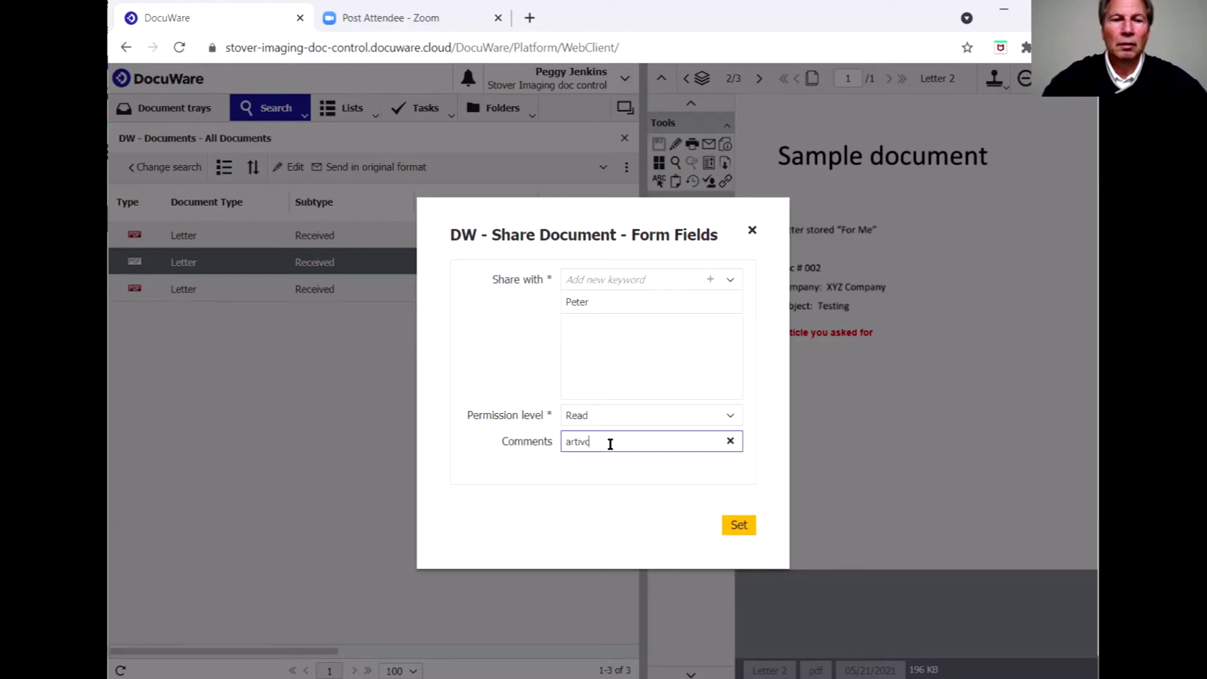
pyautogui.write('cle you requerste')
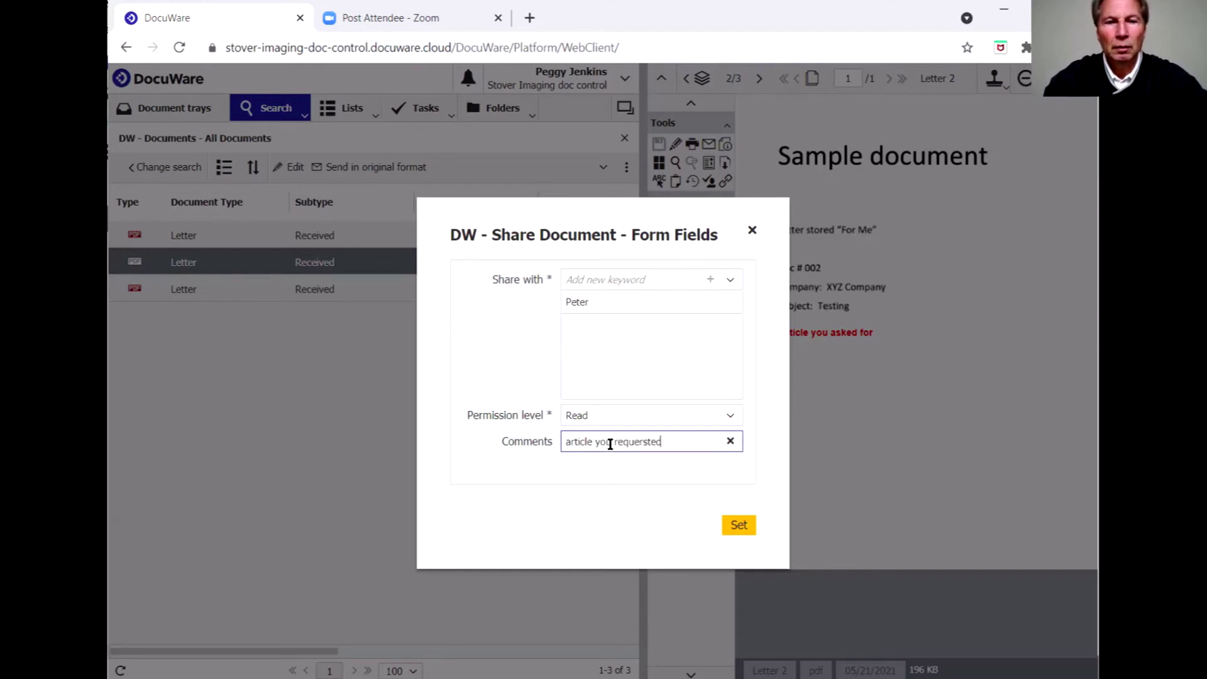
pyautogui.write('d')
pyautogui.press('BackSpace')
pyautogui.press('BackSpace')
pyautogui.press('BackSpace')
pyautogui.press('BackSpace')
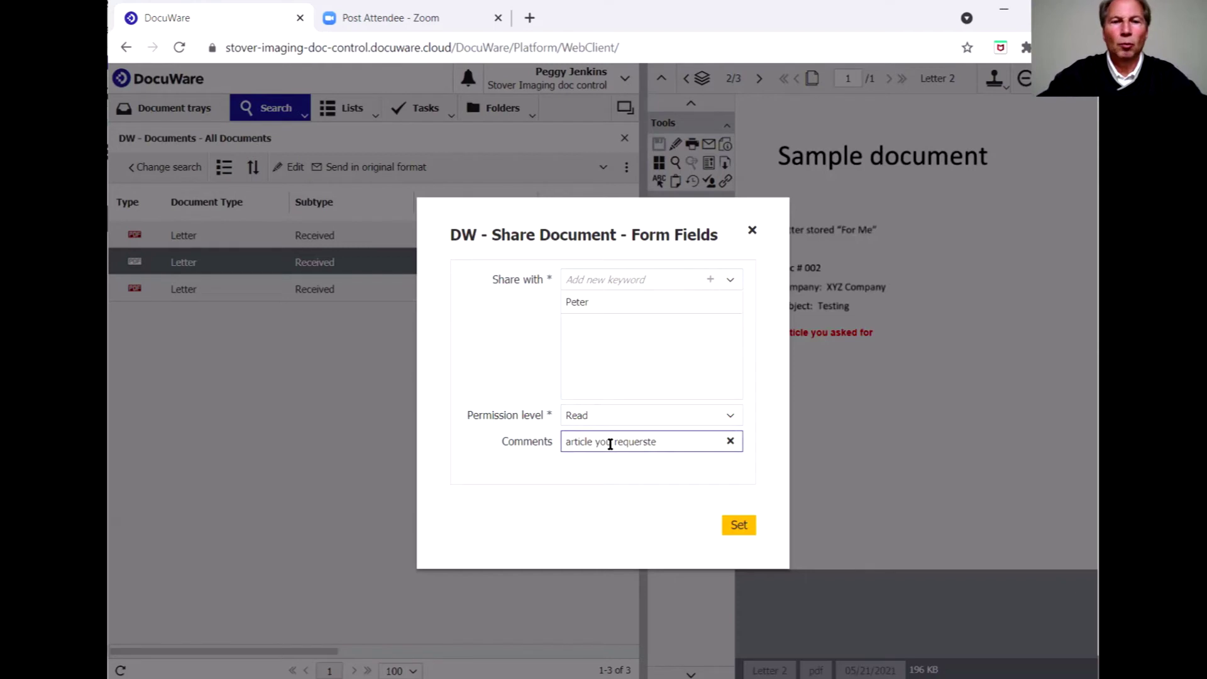
pyautogui.write('sted')
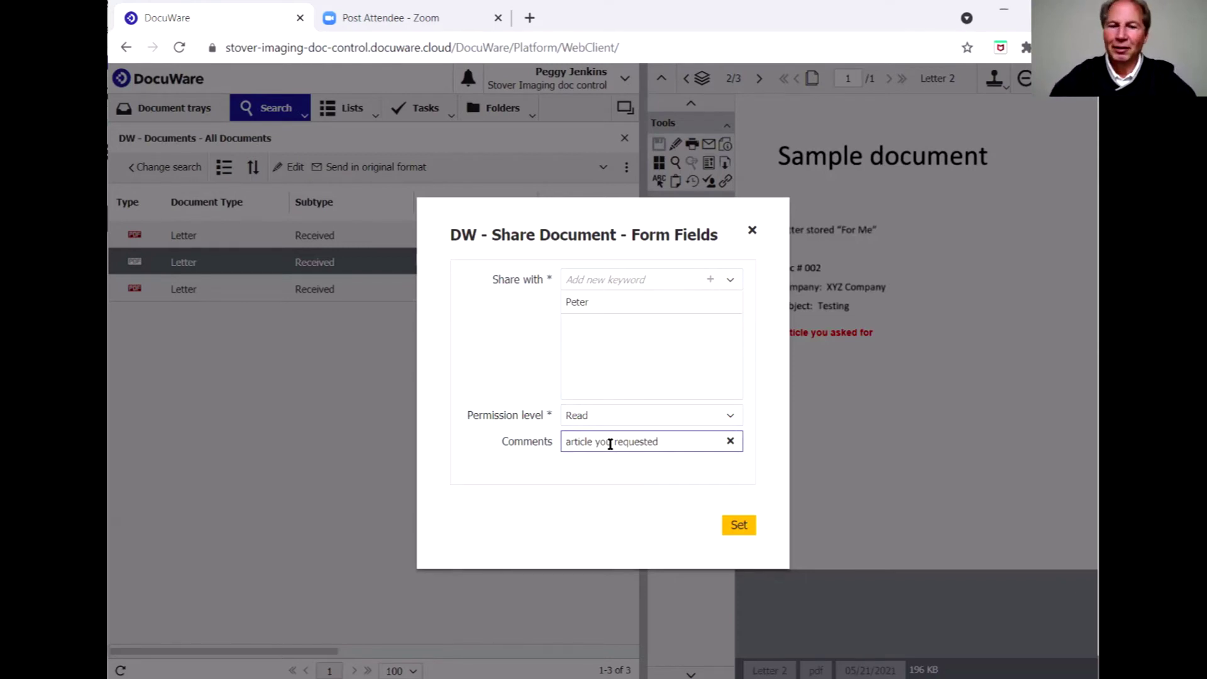
pyautogui.click(729, 527)
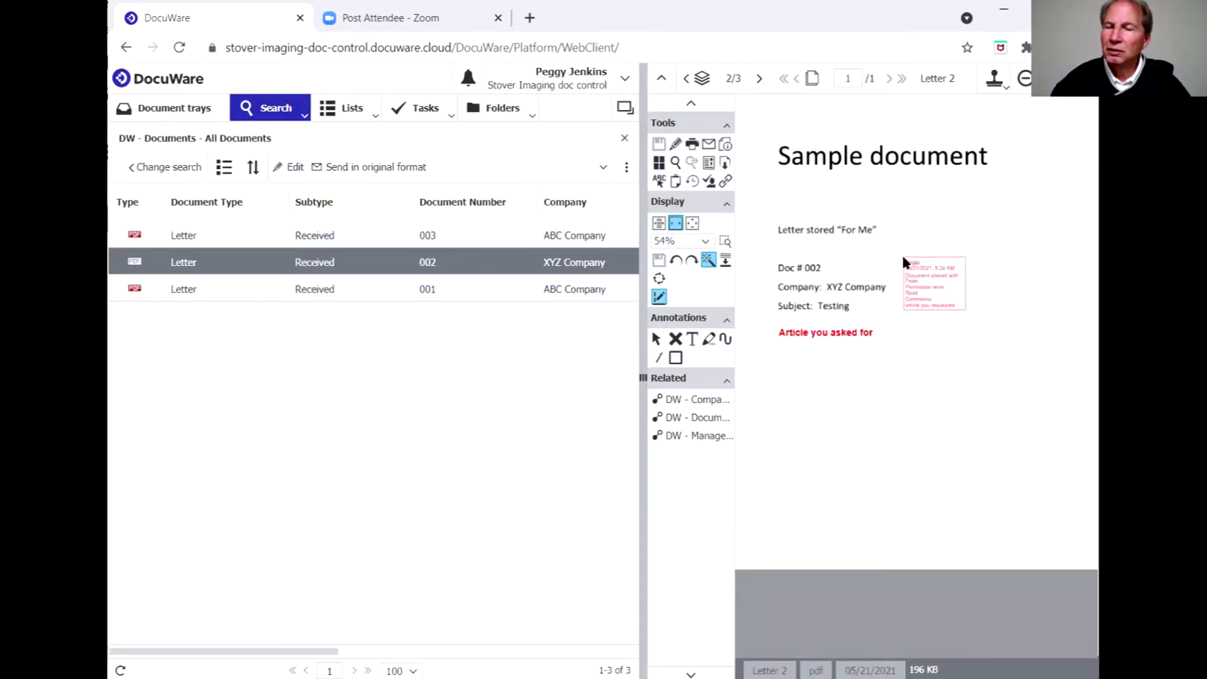
# - Place the share stamp on Letter 2, zoom in to read it, then fit the page
pyautogui.click(903, 260)
pyautogui.click(726, 242)
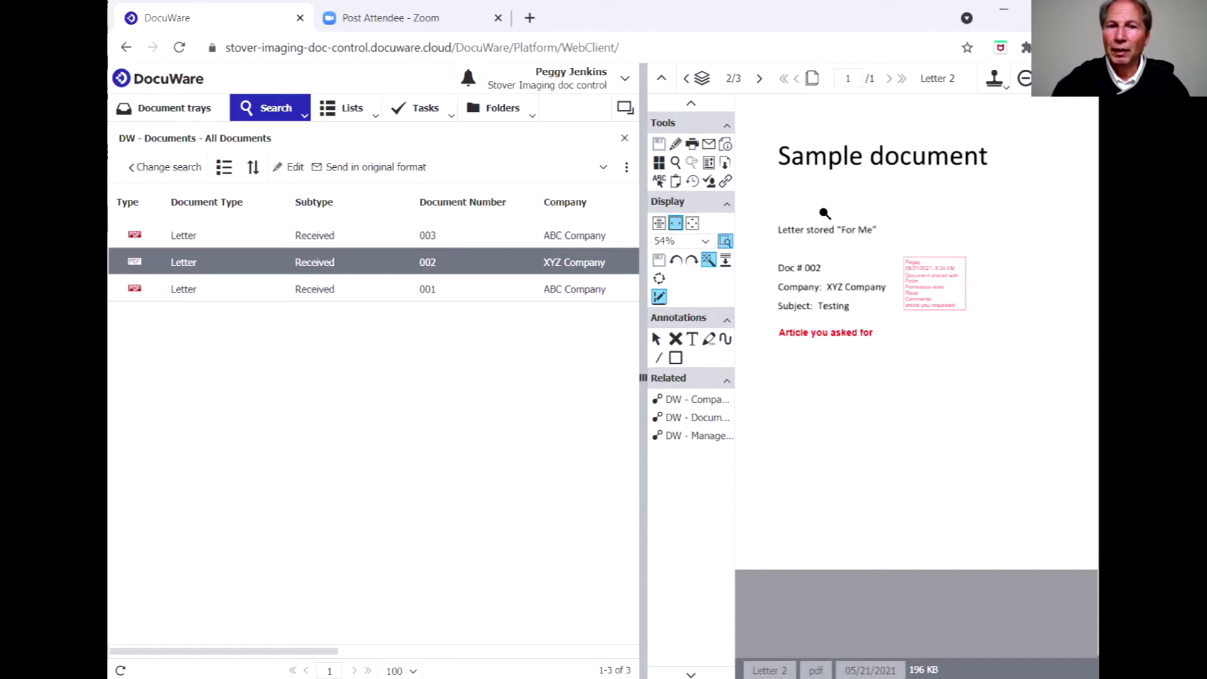
pyautogui.moveTo(818, 205); pyautogui.dragTo(1061, 469)
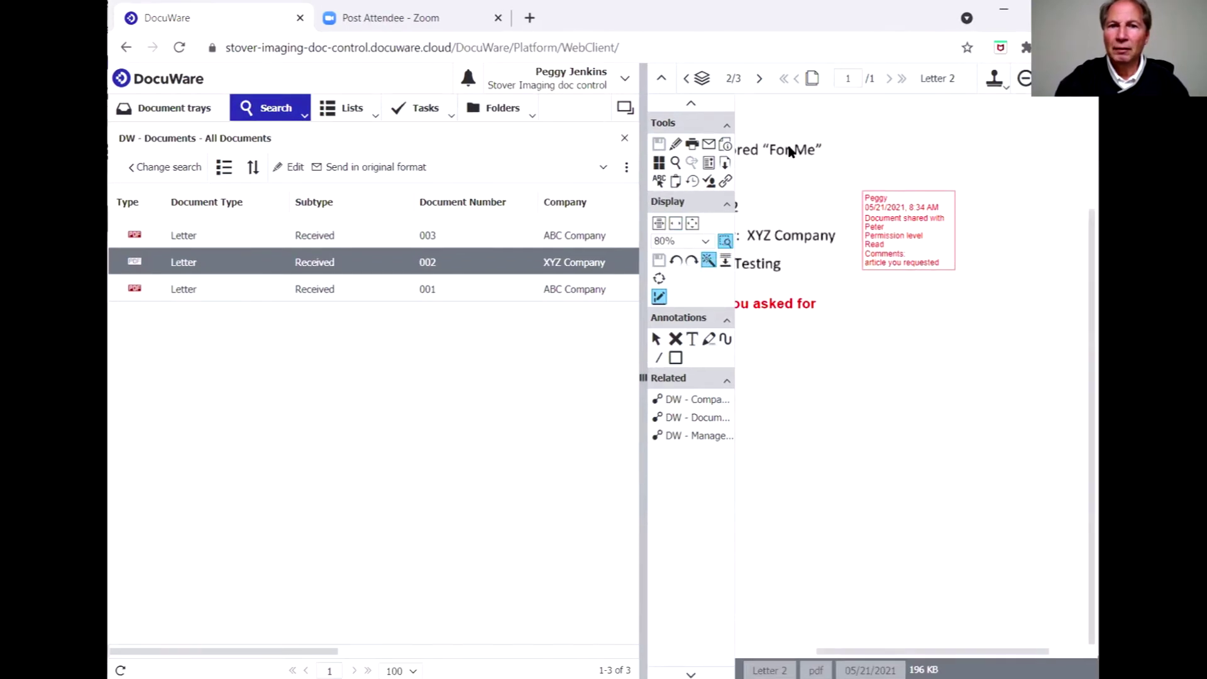
pyautogui.click(823, 264)
pyautogui.moveTo(881, 263); pyautogui.dragTo(803, 233)
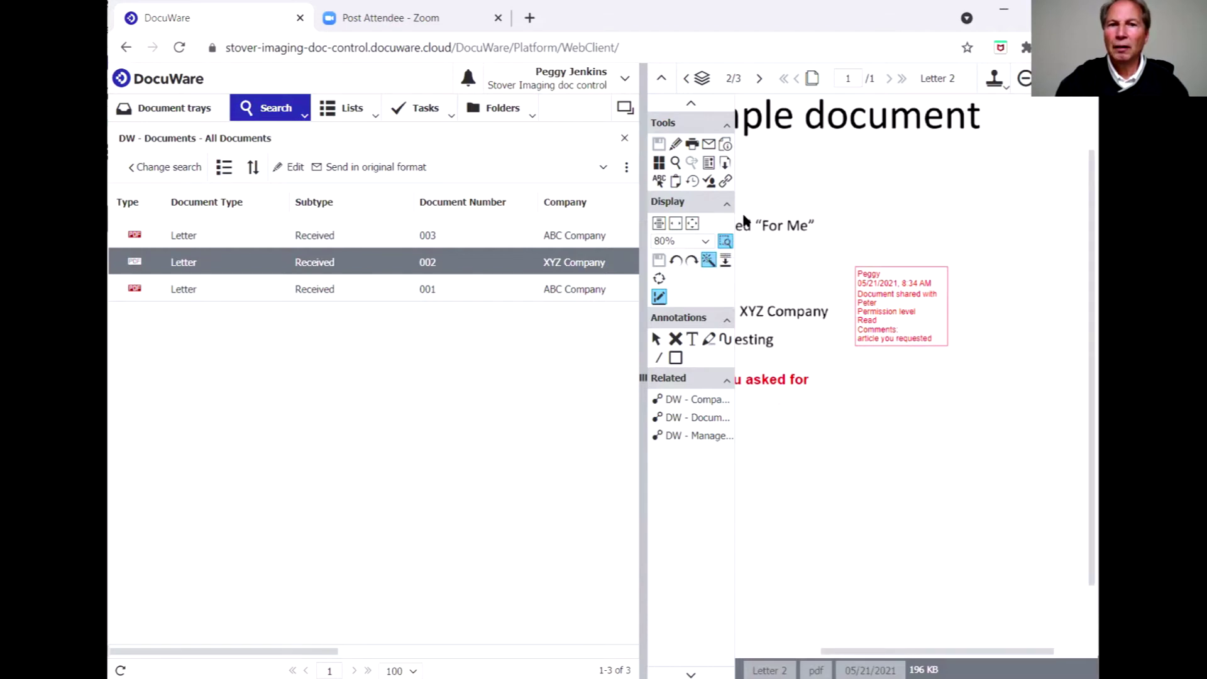
pyautogui.click(724, 242)
pyautogui.moveTo(808, 231)
pyautogui.mouseDown()
pyautogui.moveTo(835, 277)
pyautogui.moveTo(947, 386)
pyautogui.moveTo(1011, 421)
pyautogui.mouseUp()
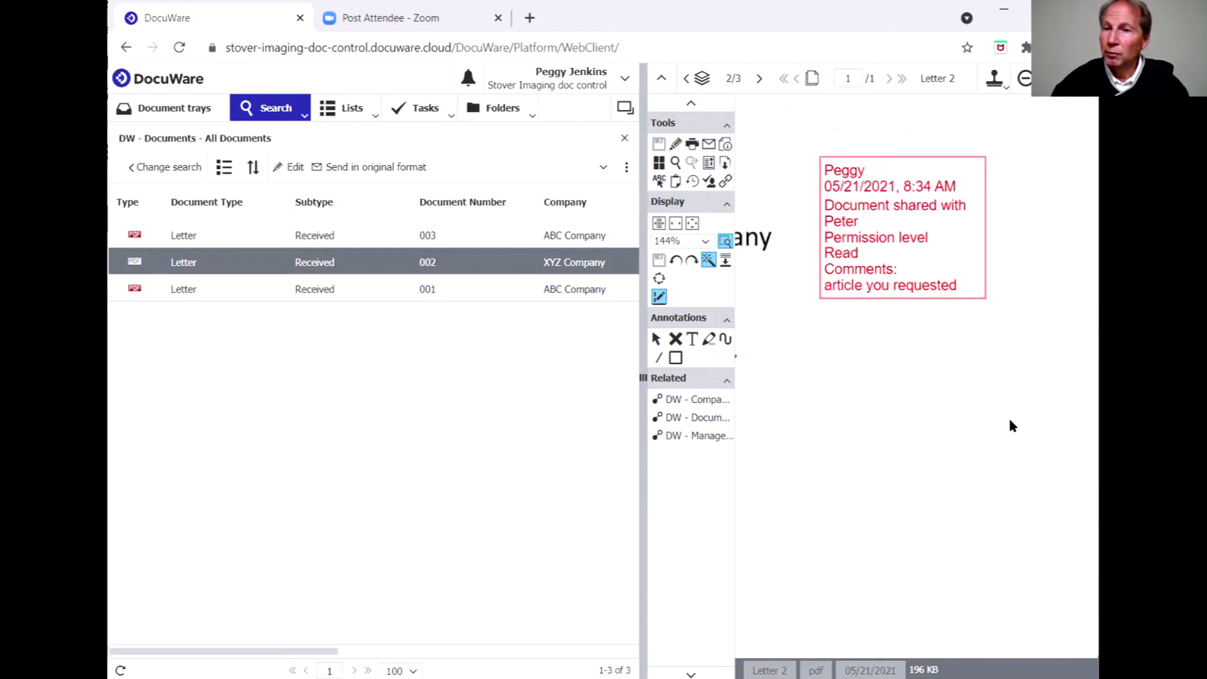
pyautogui.click(675, 222)
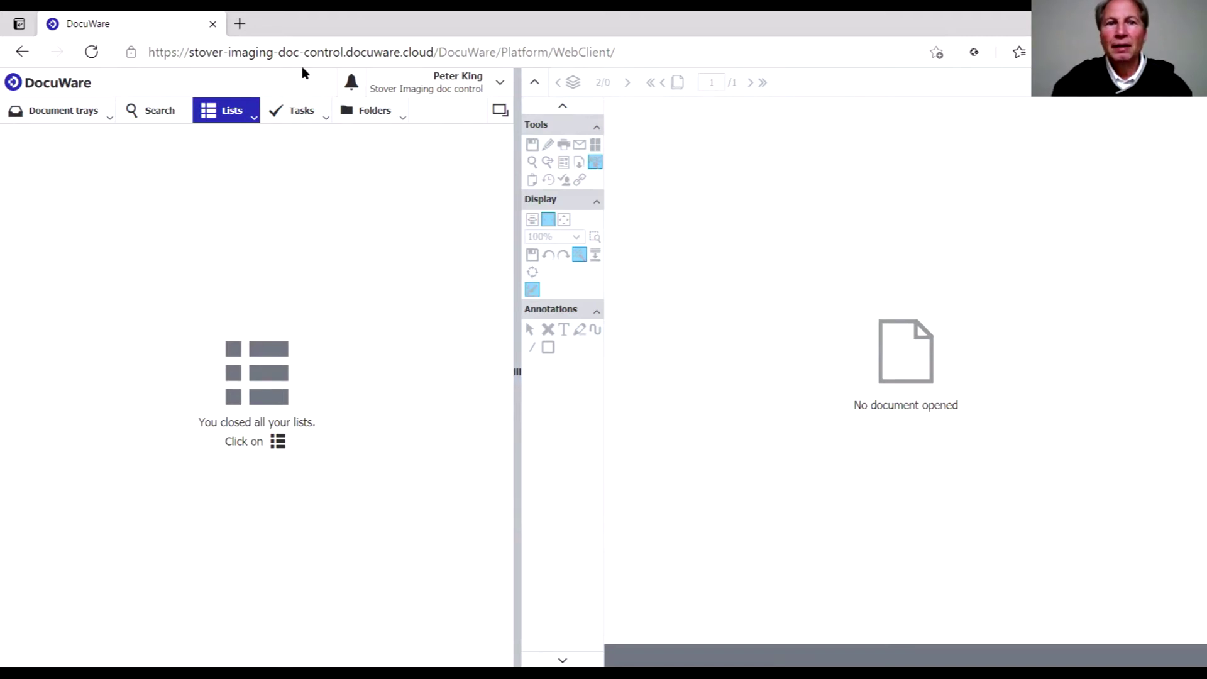
# - As the recipient, open All Docs Shared With Me and view the XYZ Company letter
pyautogui.click(238, 117)
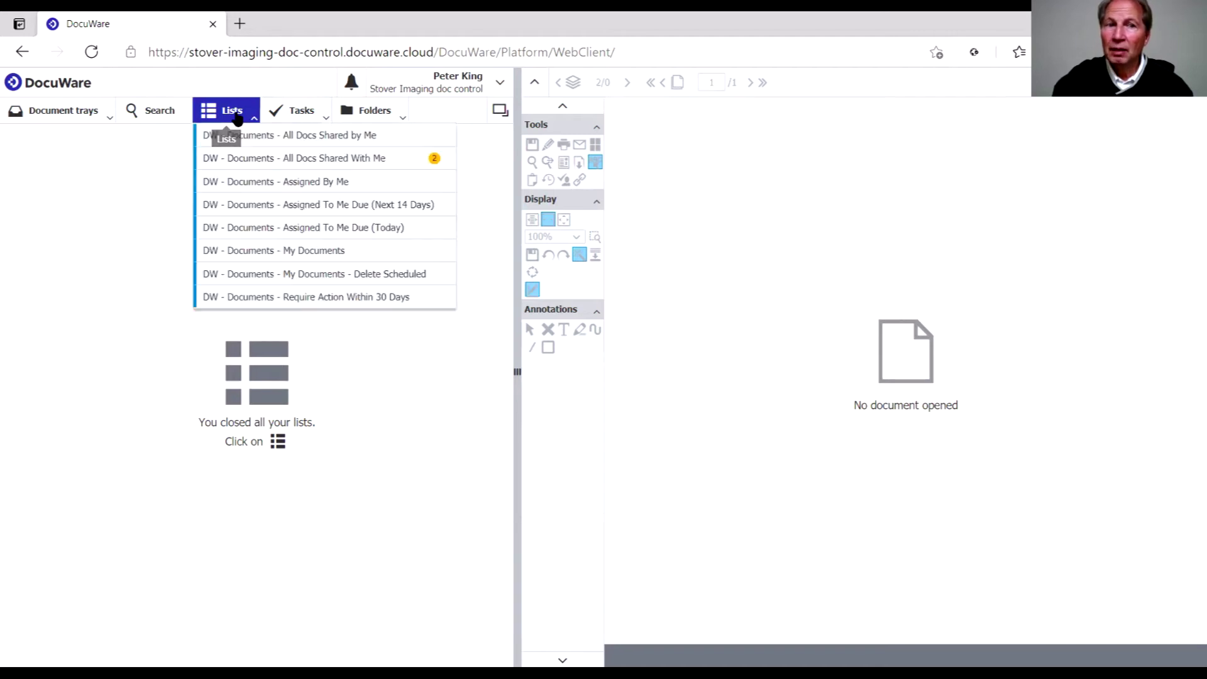
pyautogui.click(324, 163)
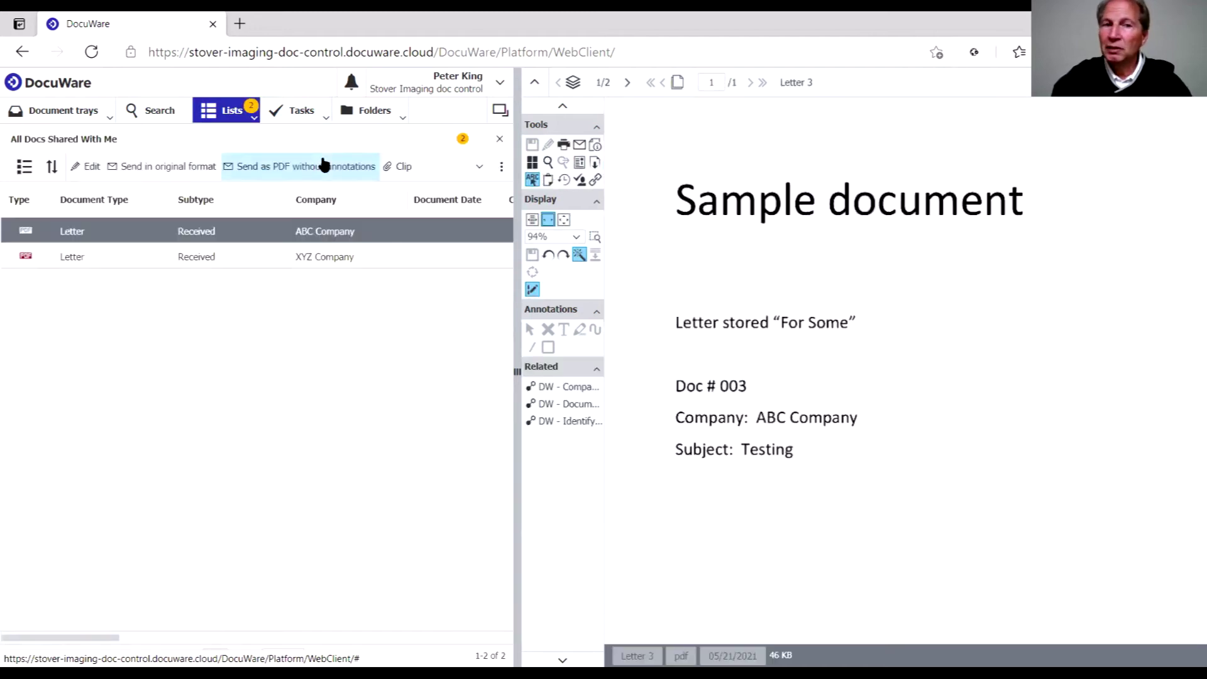
pyautogui.doubleClick(326, 258)
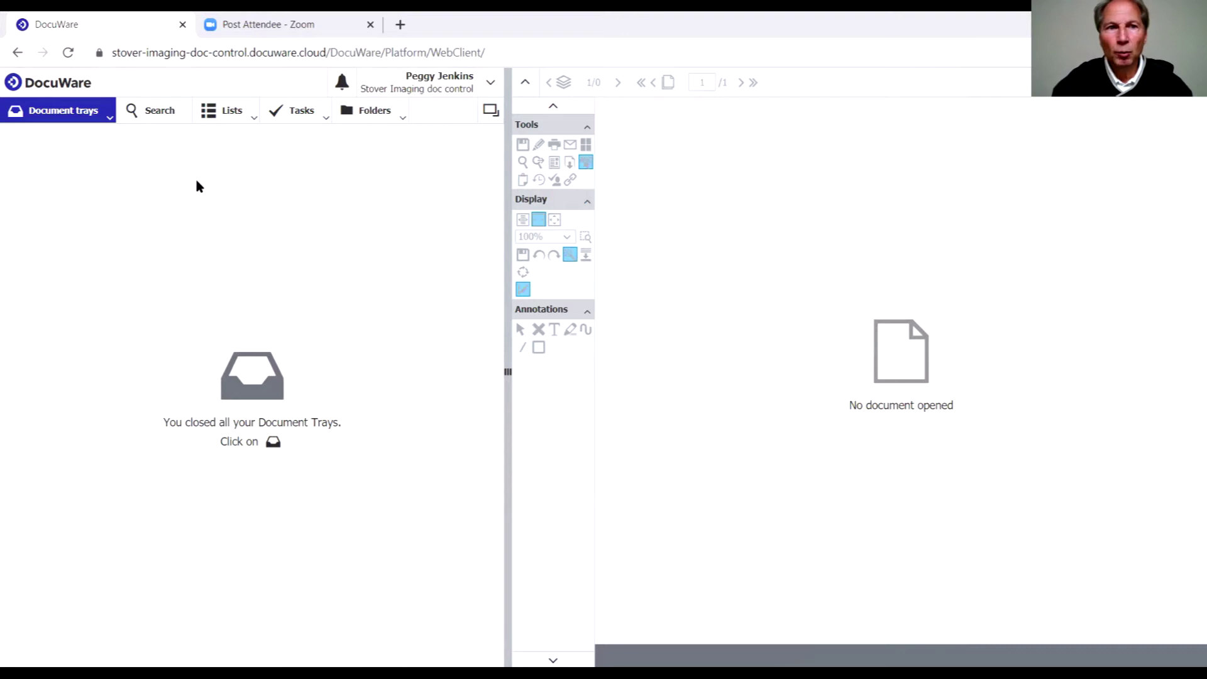
# - Select Proposal 1 in the Inbox tray and start storing it to DW - Documents as a Proposal
pyautogui.click(56, 117)
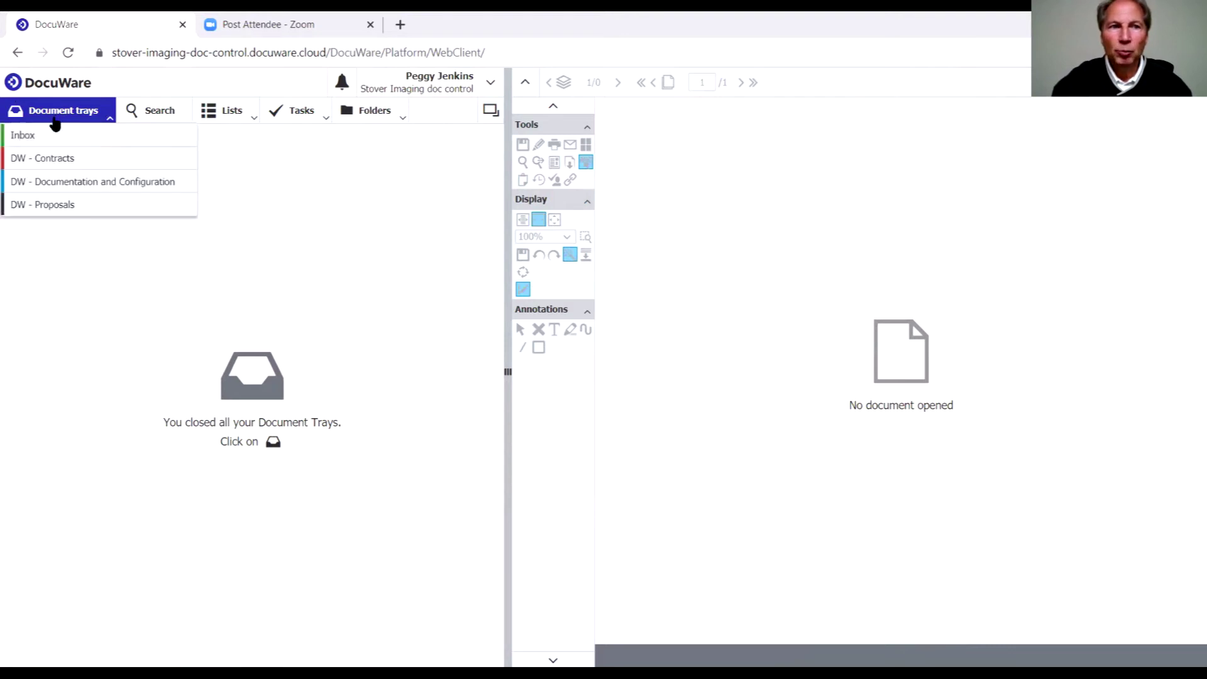
pyautogui.click(51, 138)
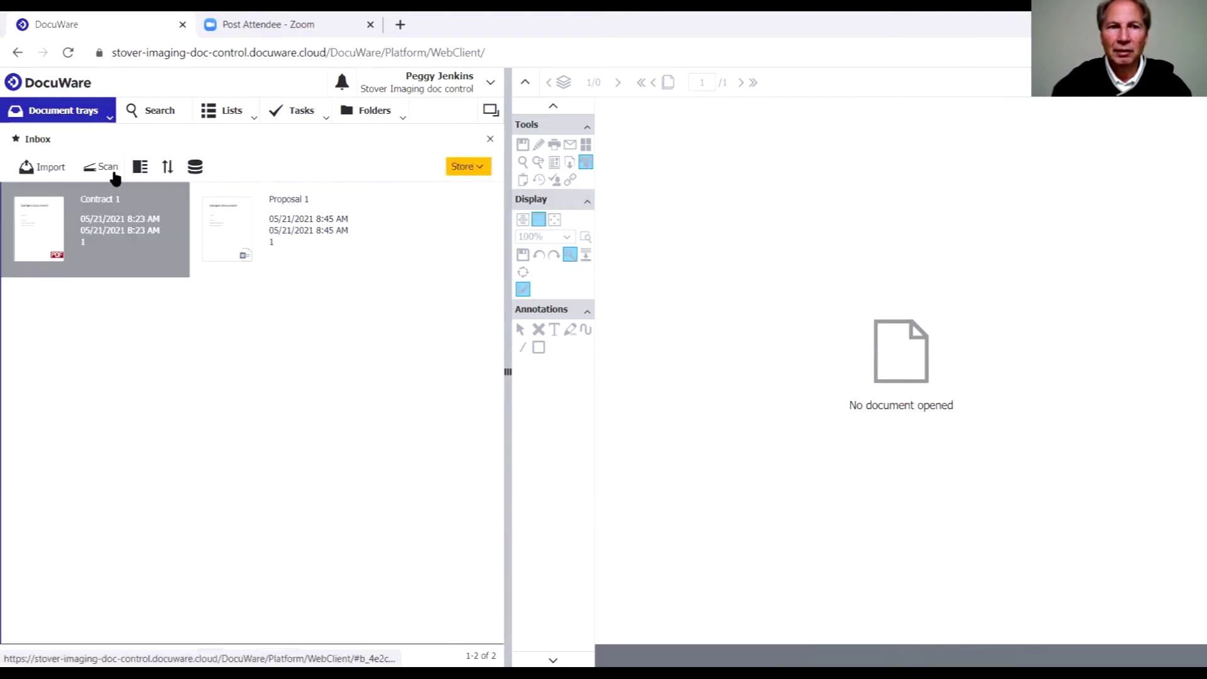
pyautogui.click(228, 236)
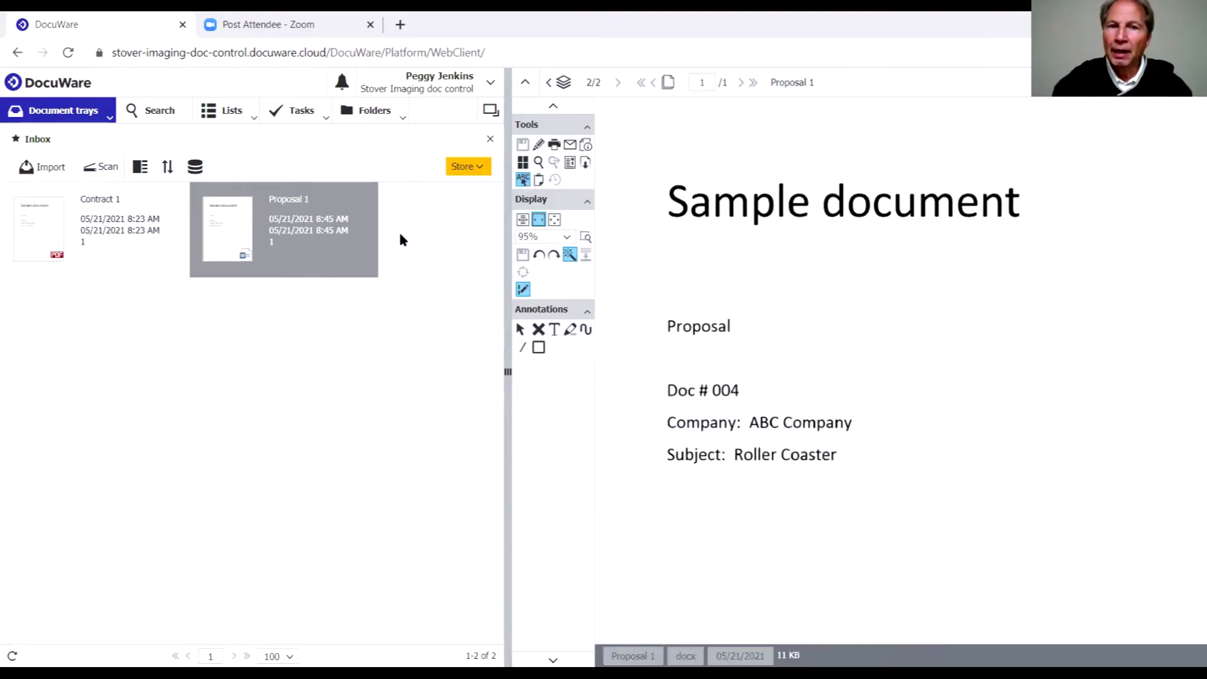
pyautogui.click(478, 166)
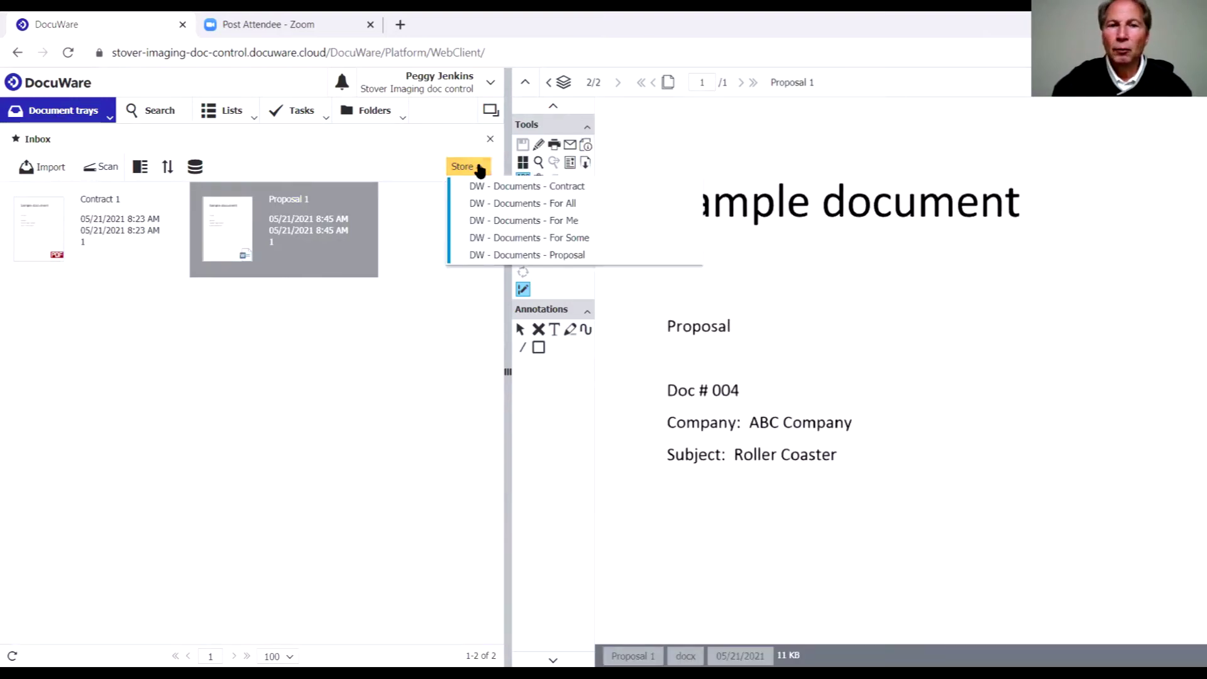
pyautogui.click(525, 256)
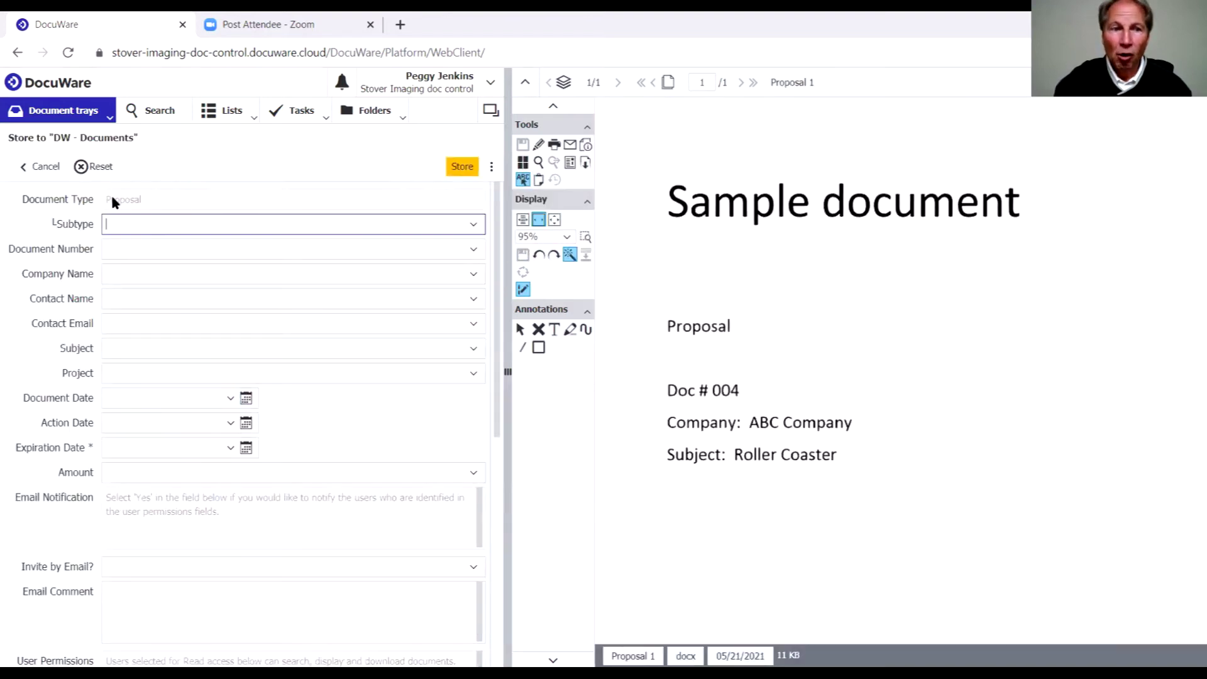
# - Fill the index: Subtype Customer, number 004, ABC Company, subject Roller Coaster, project demo
pyautogui.click(473, 230)
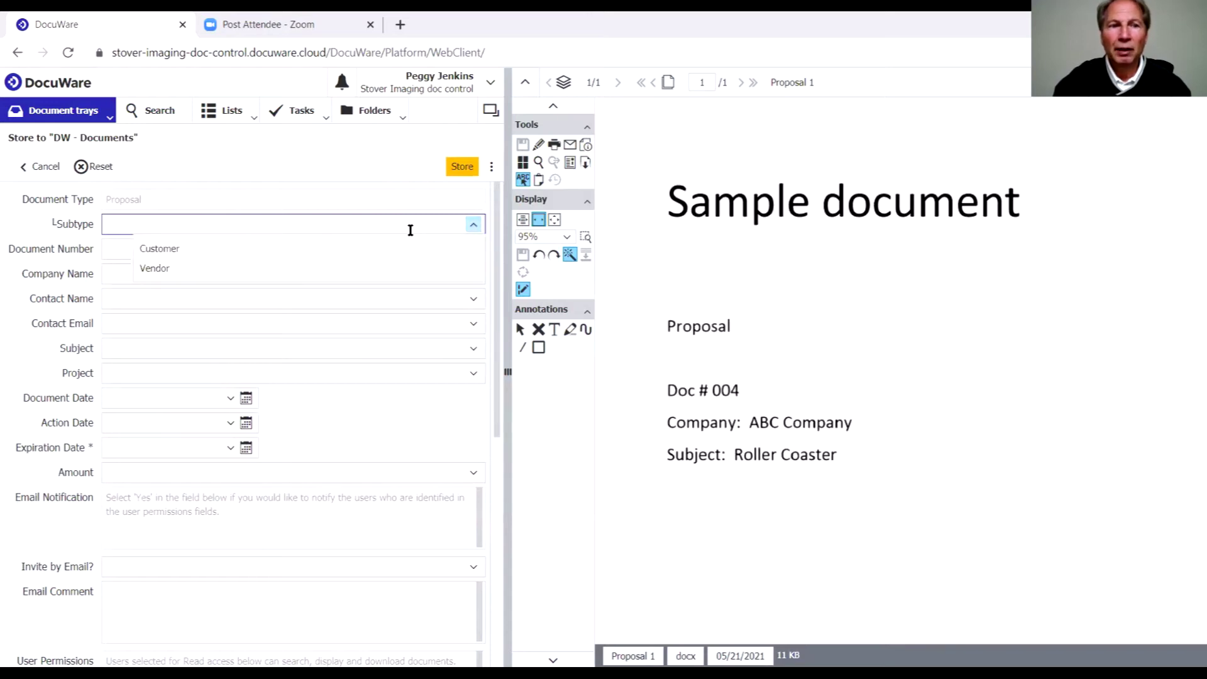
pyautogui.click(176, 249)
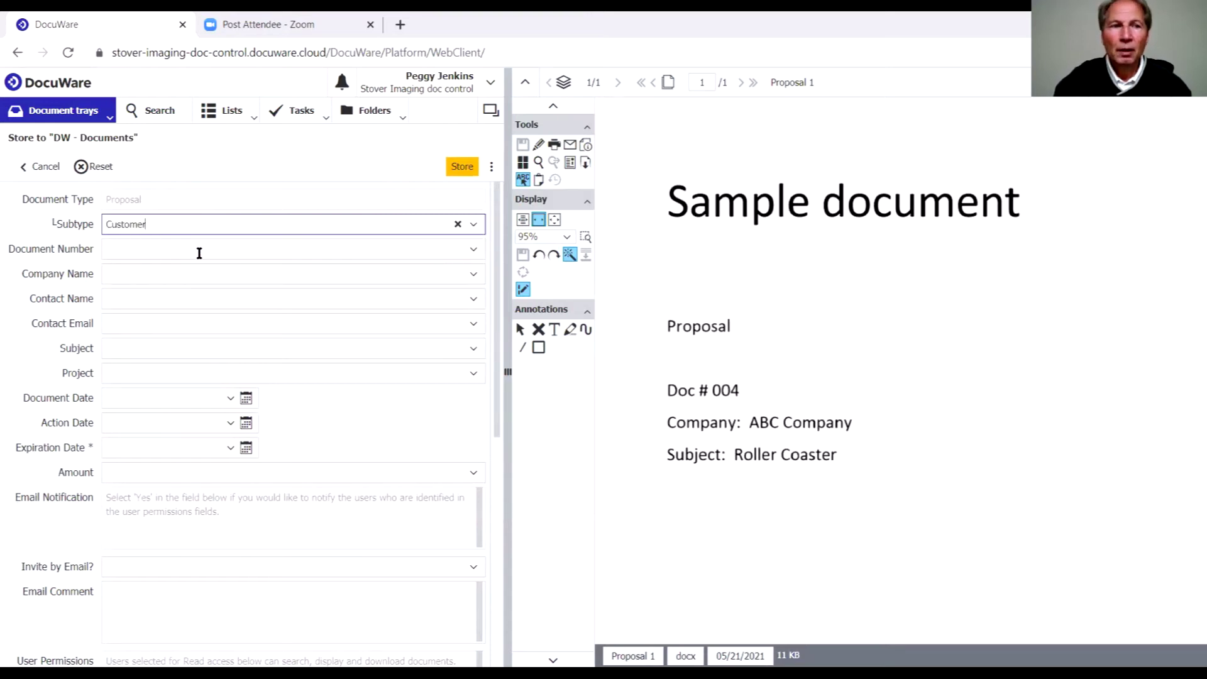
pyautogui.click(199, 252)
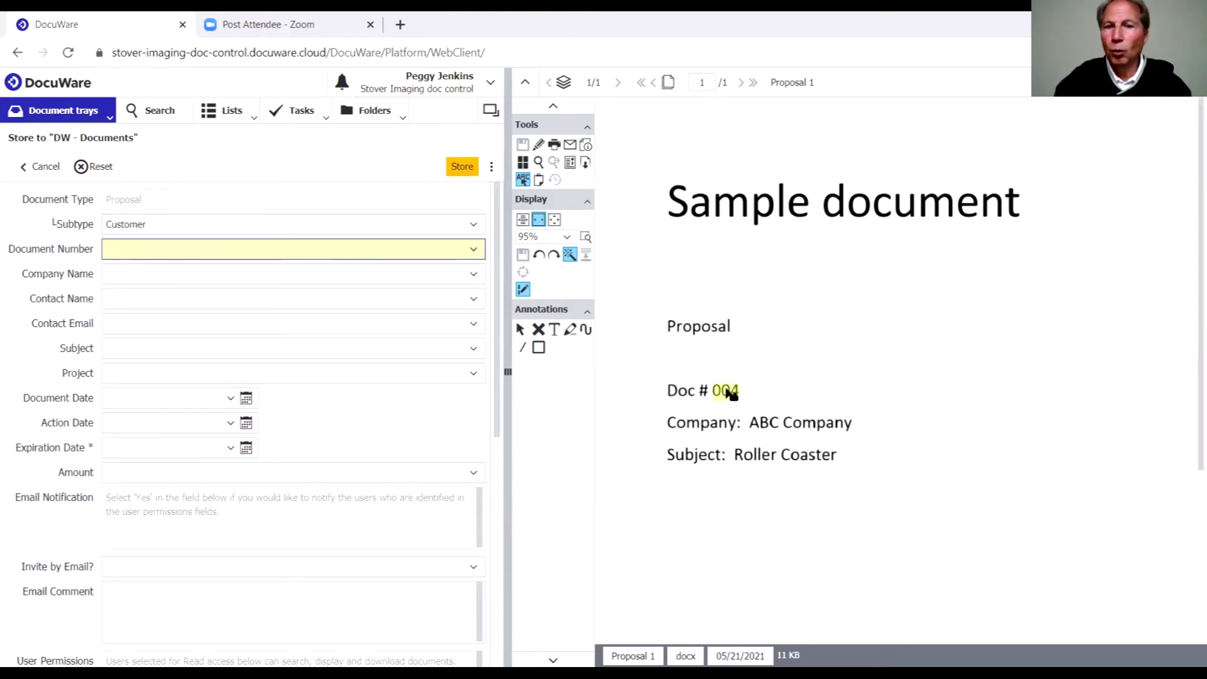
pyautogui.click(726, 392)
pyautogui.moveTo(754, 425); pyautogui.dragTo(844, 425)
pyautogui.press('Tab')
pyautogui.press('Tab')
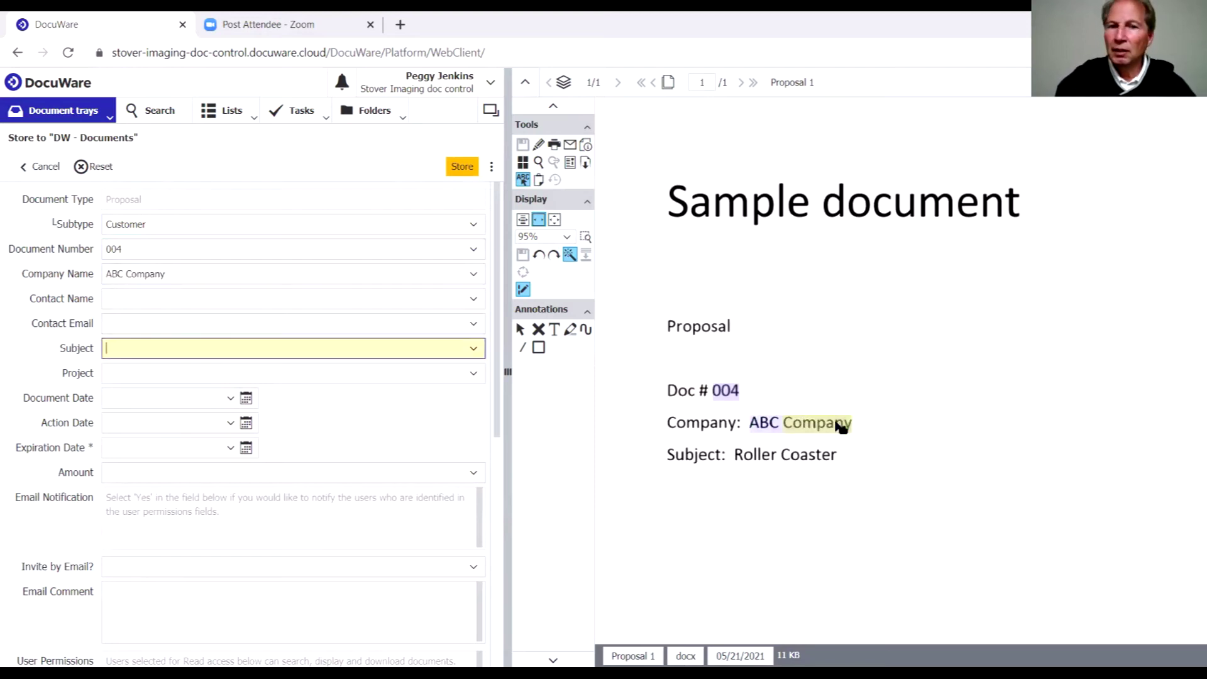
pyautogui.moveTo(735, 455); pyautogui.dragTo(834, 456)
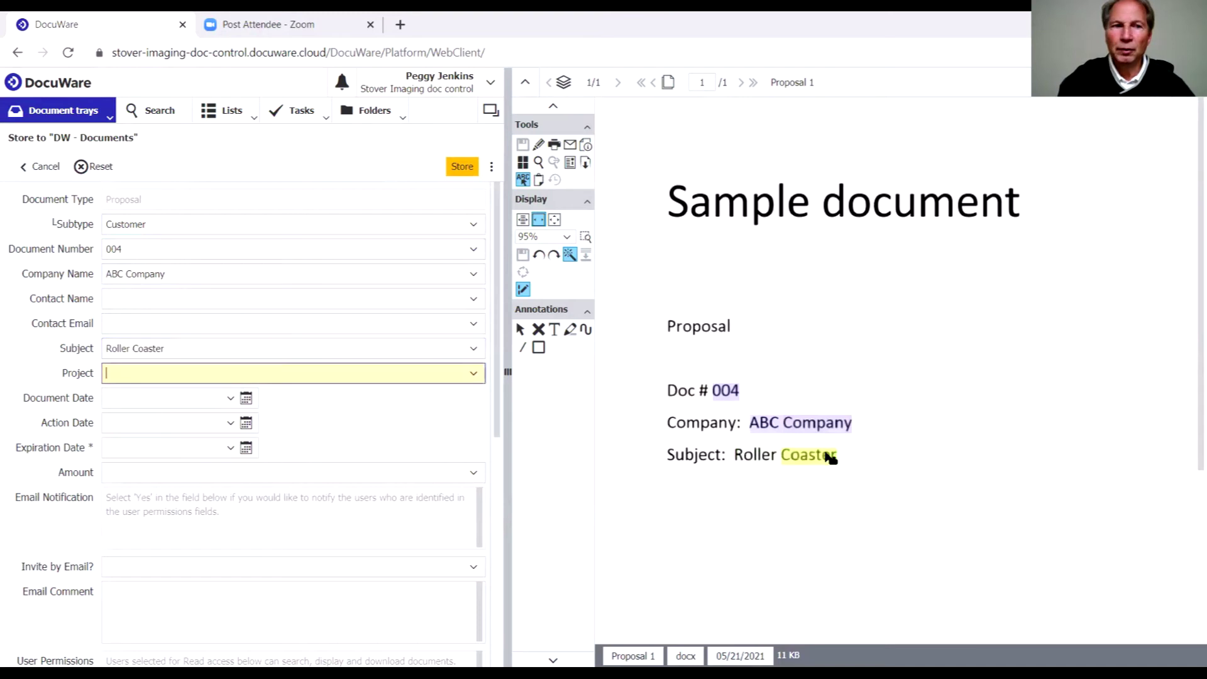
pyautogui.write('demo')
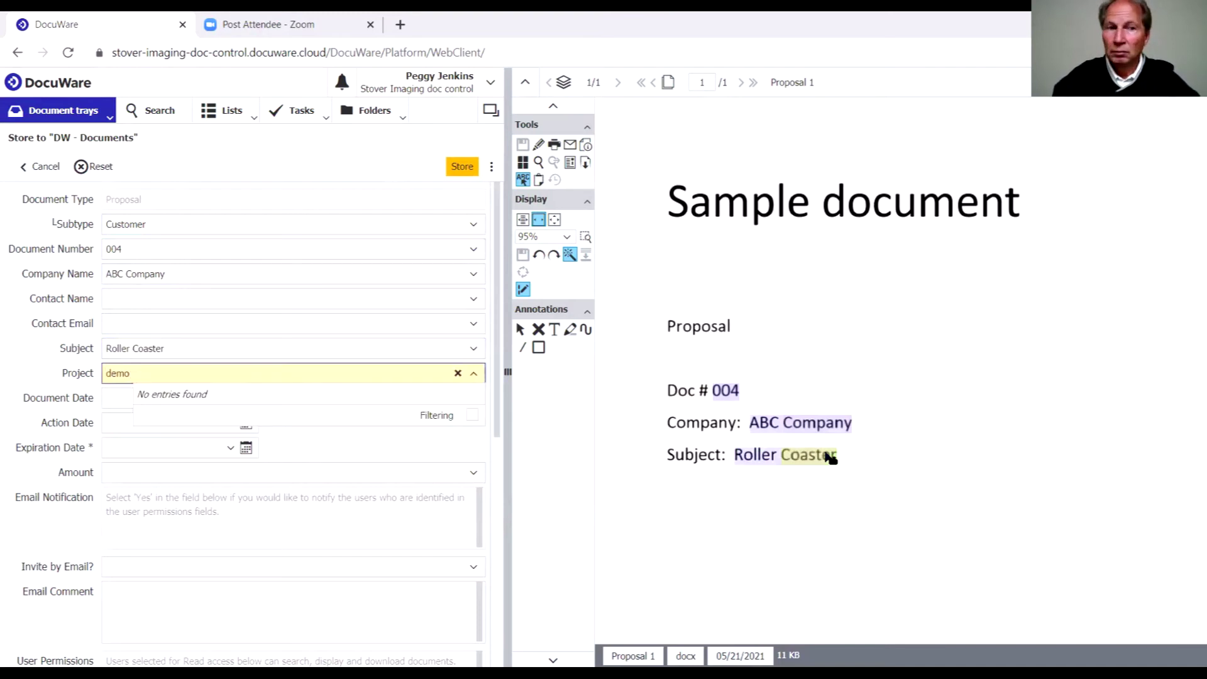
# - Set Document Date to 05/21/2021 and Expiration Date to 05/31/2021
pyautogui.click(117, 401)
pyautogui.press('Down')
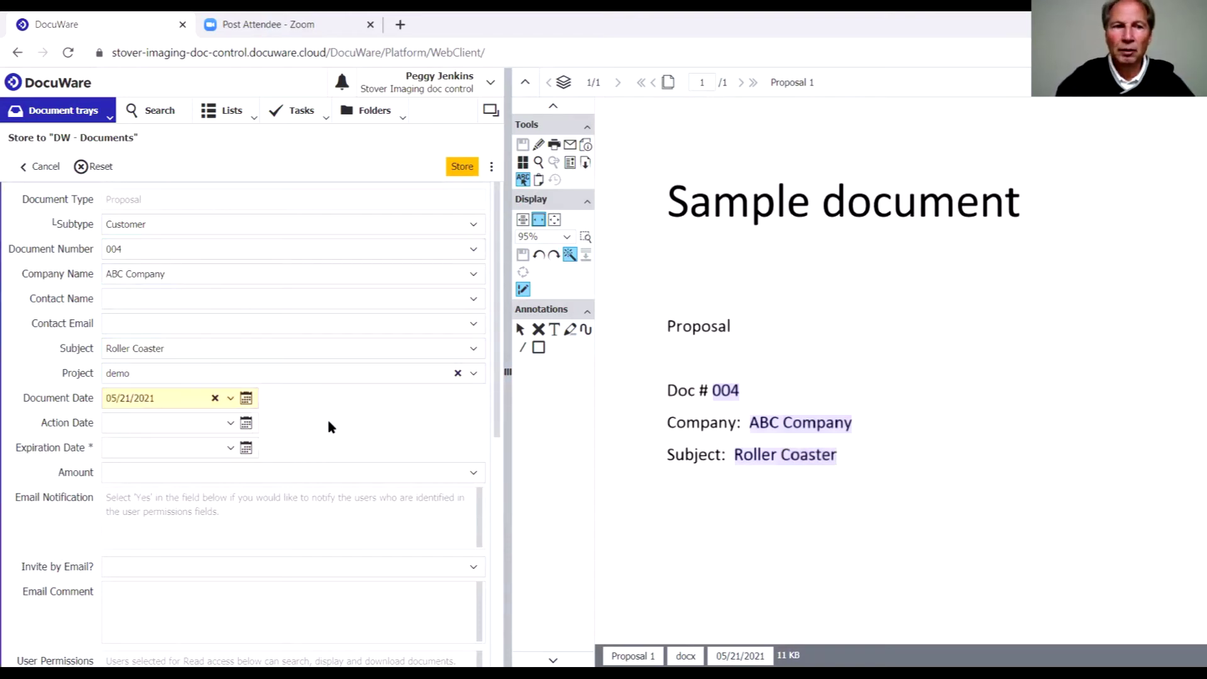
pyautogui.click(245, 449)
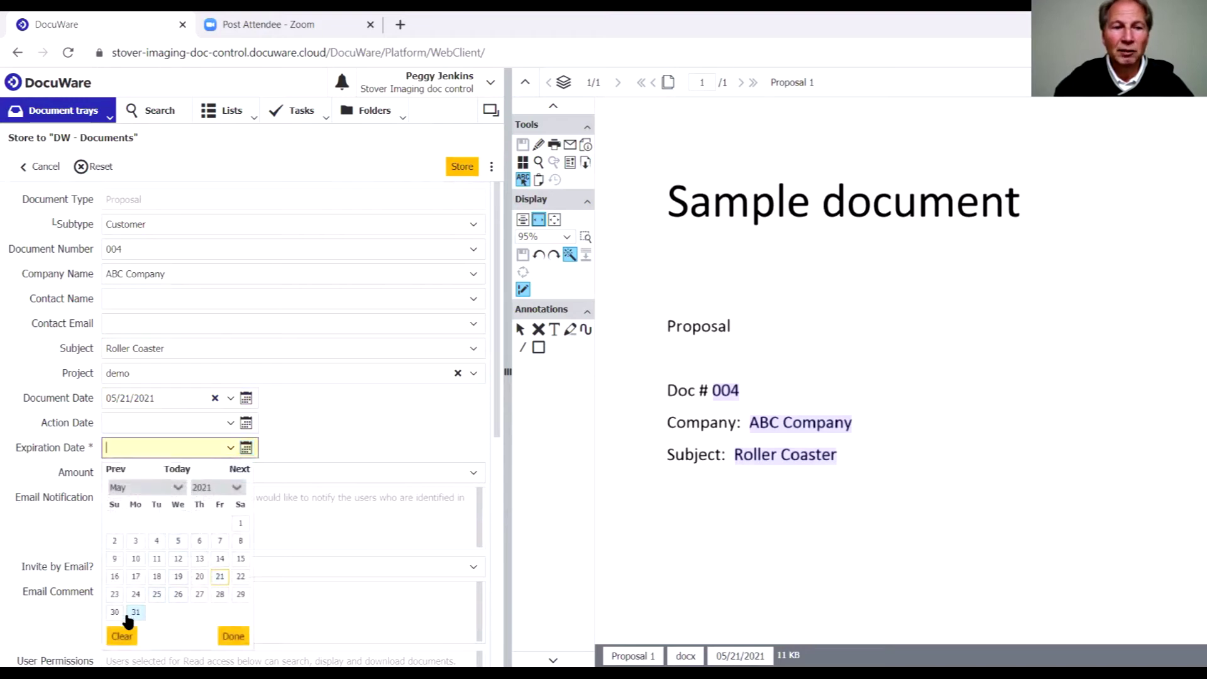
pyautogui.click(136, 613)
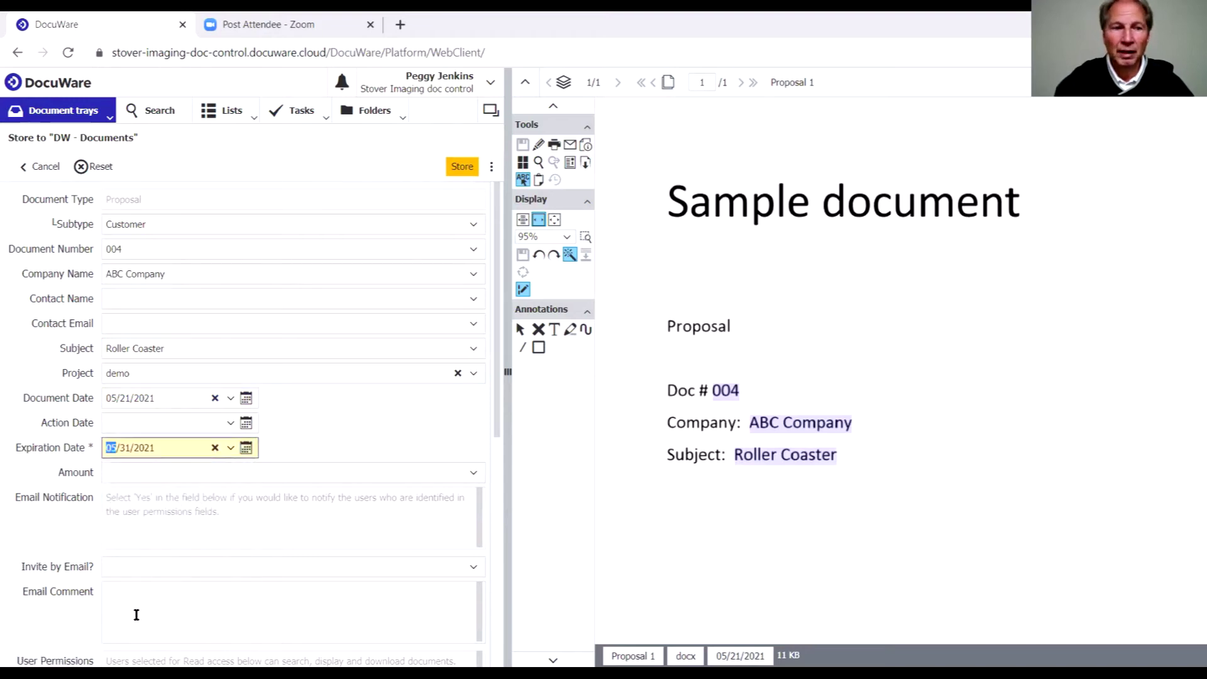
# - Review User Permissions without adding anyone, then store Proposal 1
pyautogui.moveTo(499, 409); pyautogui.dragTo(503, 567)
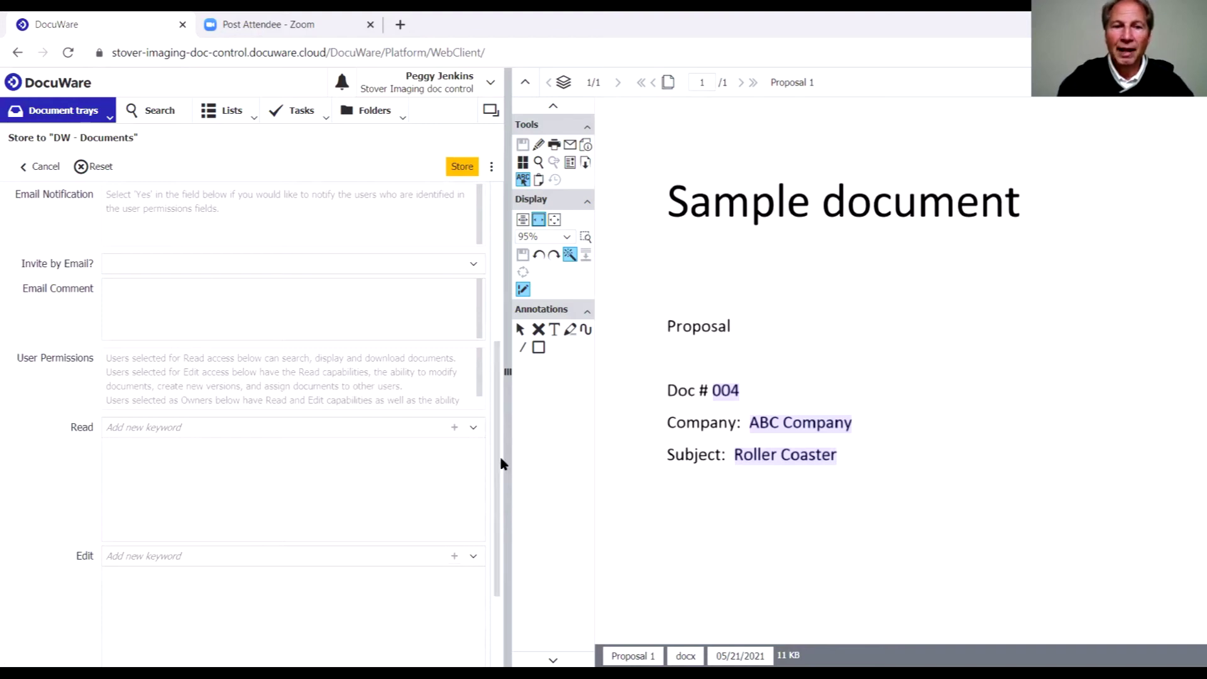
pyautogui.moveTo(495, 463)
pyautogui.mouseDown()
pyautogui.moveTo(512, 576)
pyautogui.moveTo(509, 471)
pyautogui.mouseUp()
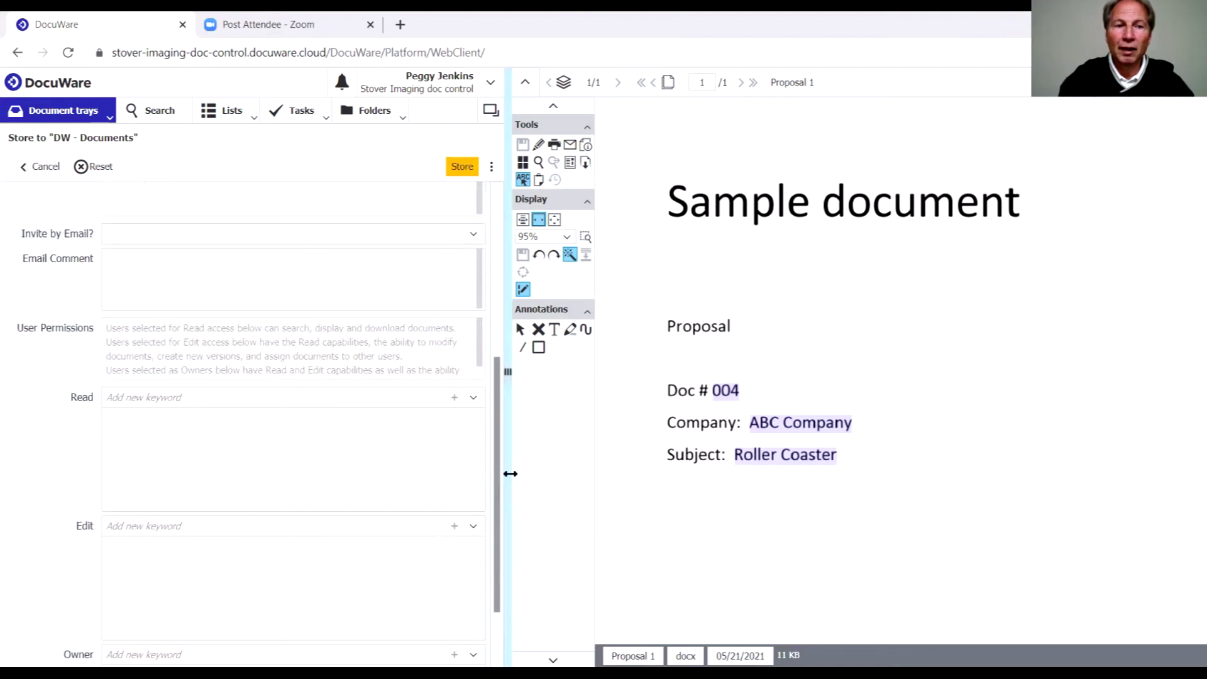
pyautogui.click(473, 397)
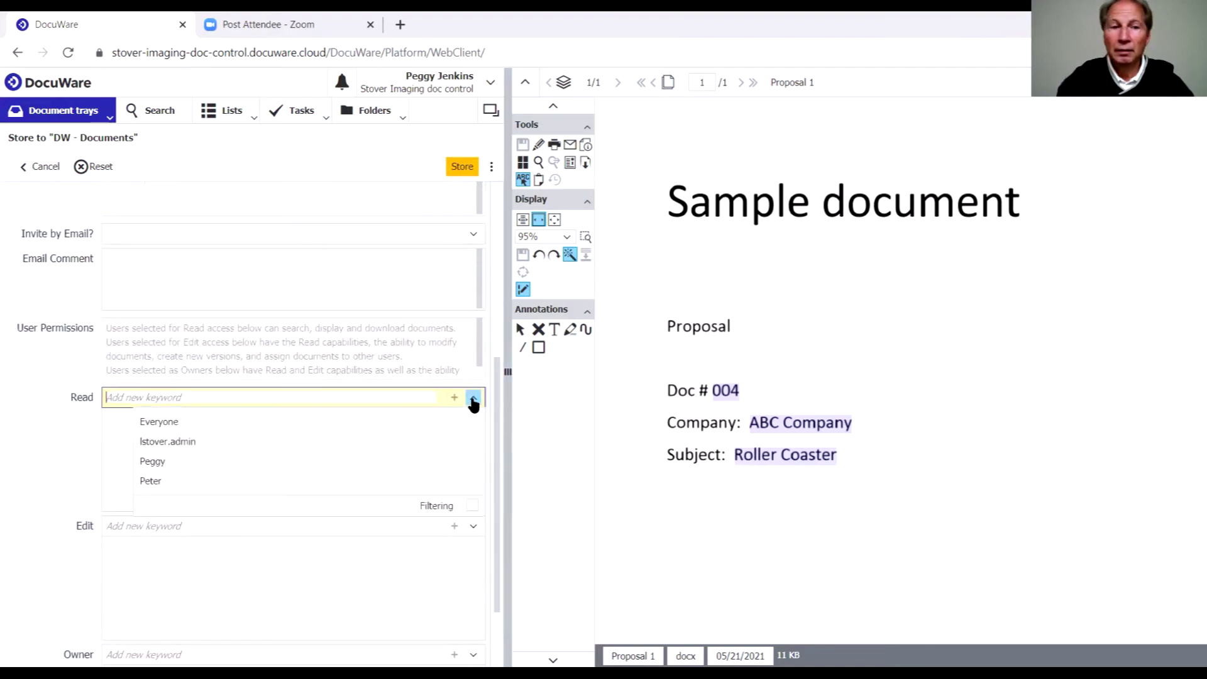
pyautogui.click(58, 446)
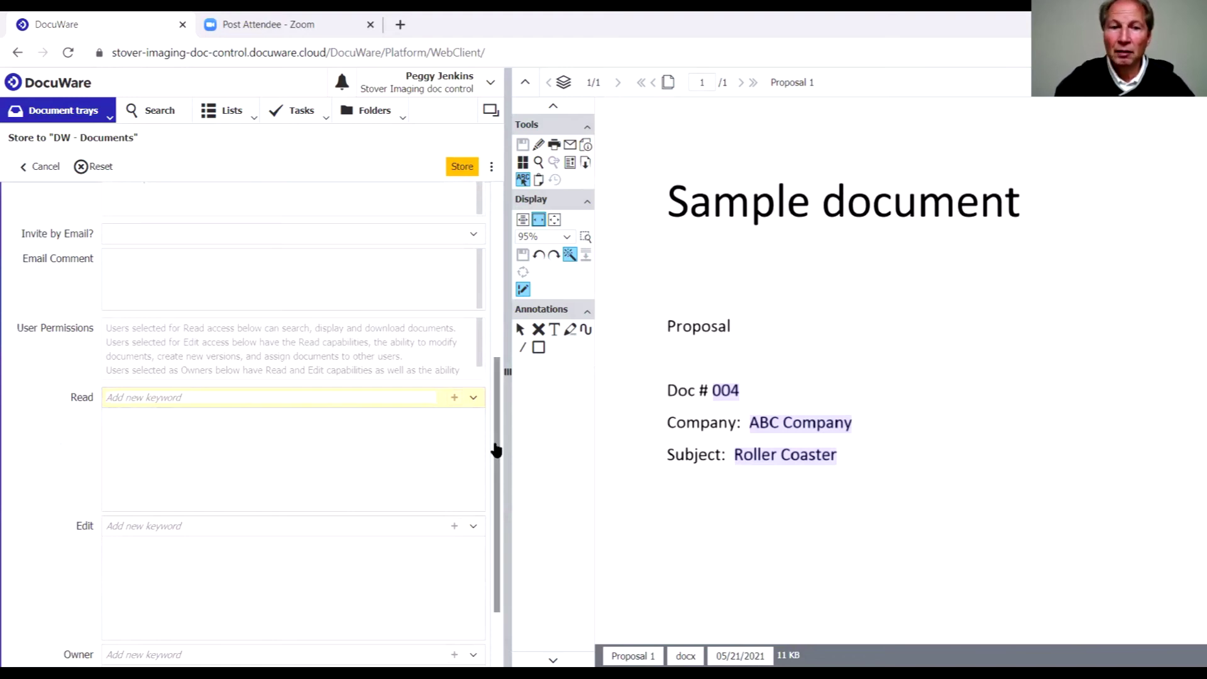
pyautogui.moveTo(496, 450); pyautogui.dragTo(502, 252)
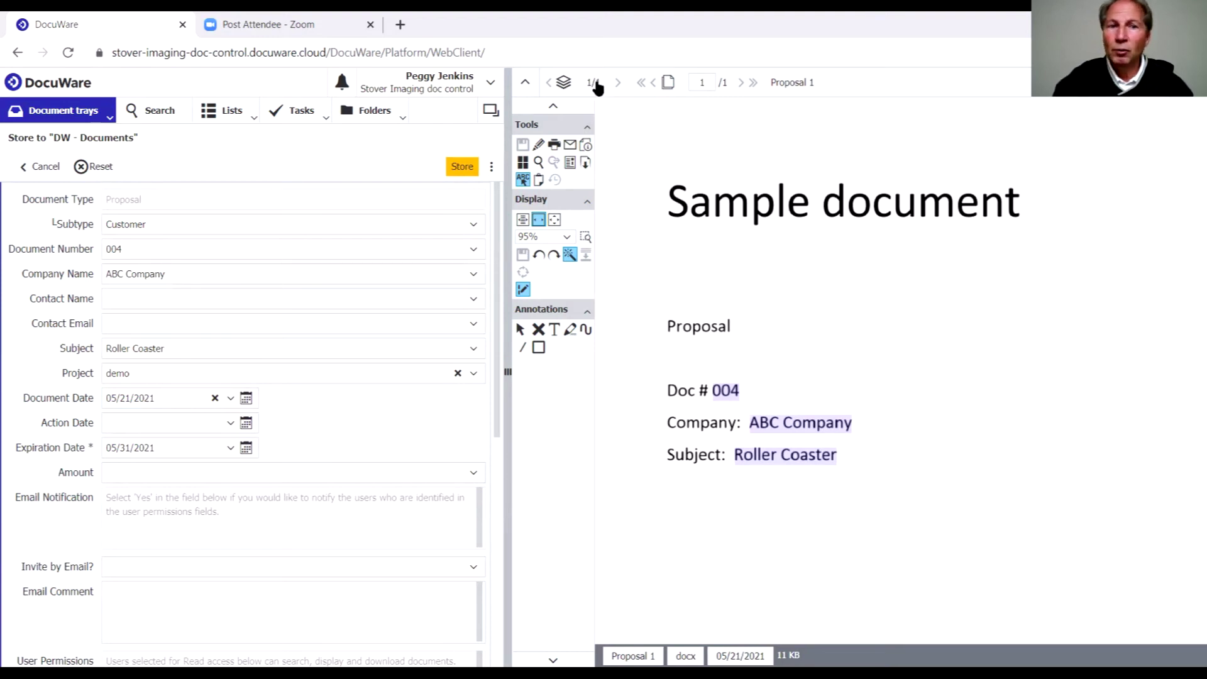
pyautogui.click(459, 167)
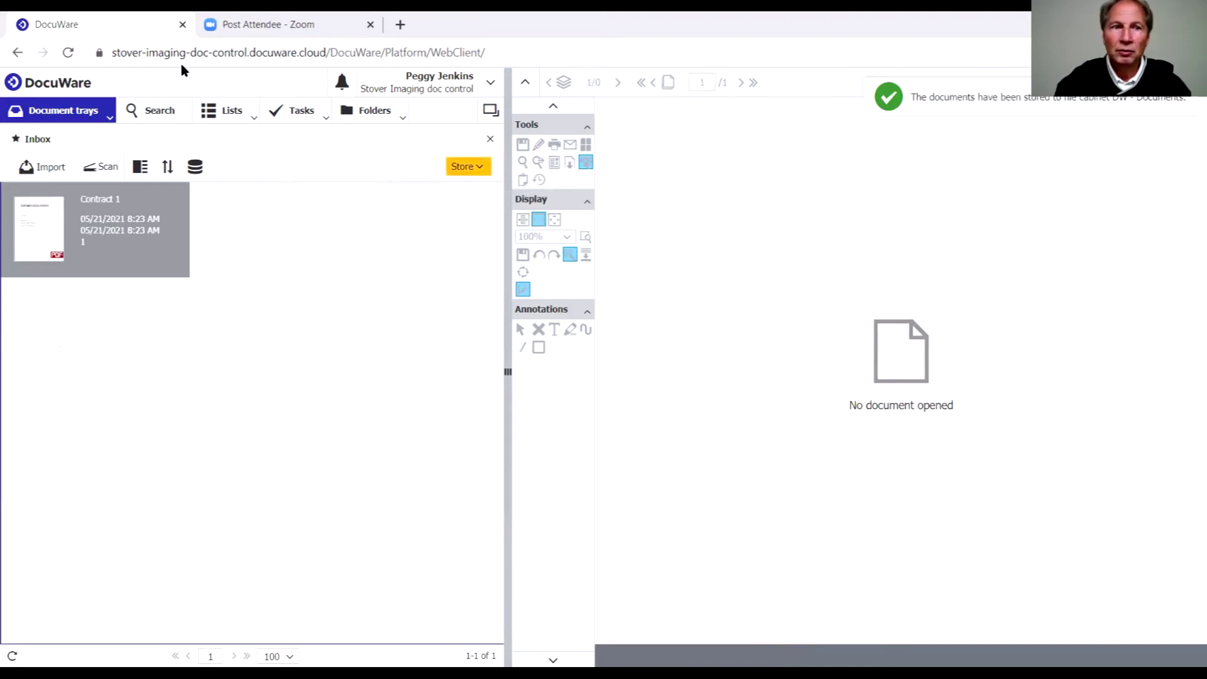
# - Search All Documents, then narrow Document Type to Proposal to list only Proposal 004
pyautogui.click(160, 111)
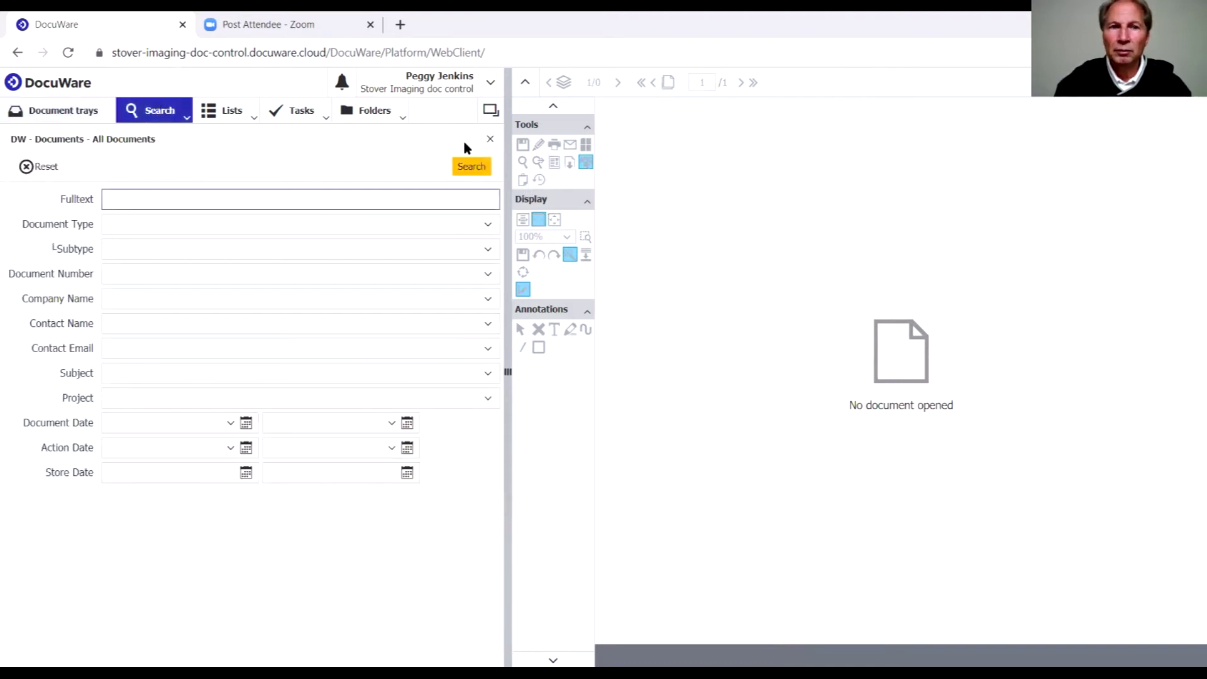
pyautogui.click(470, 166)
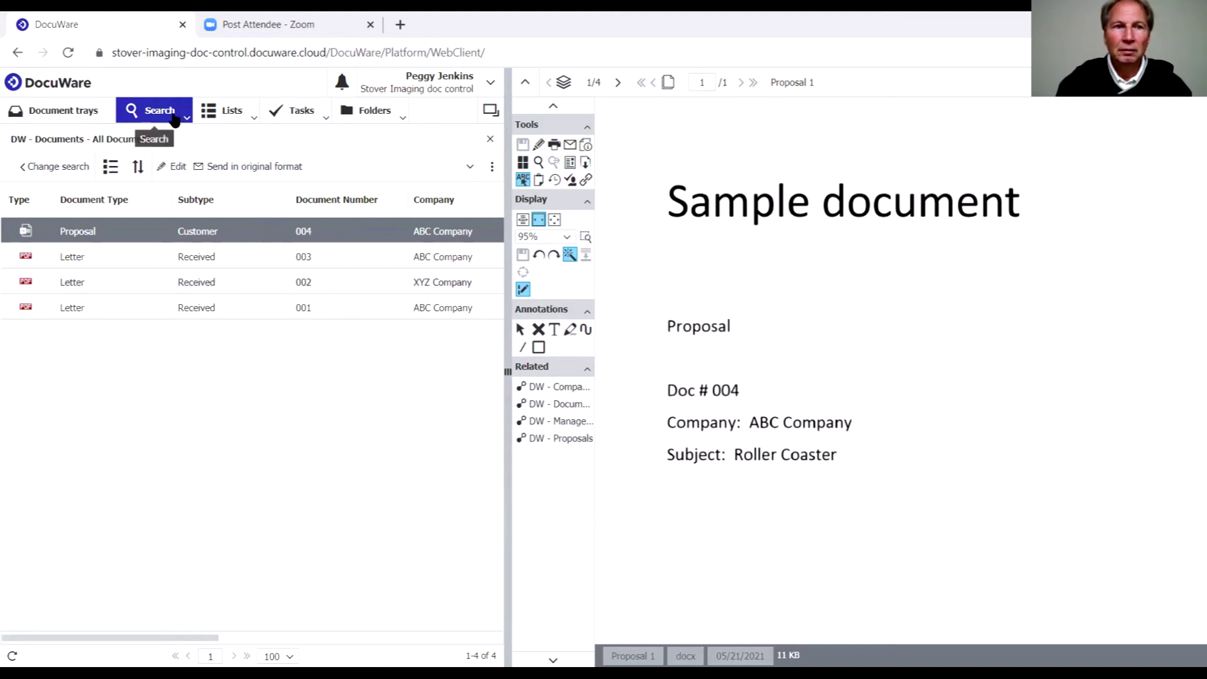
pyautogui.click(58, 175)
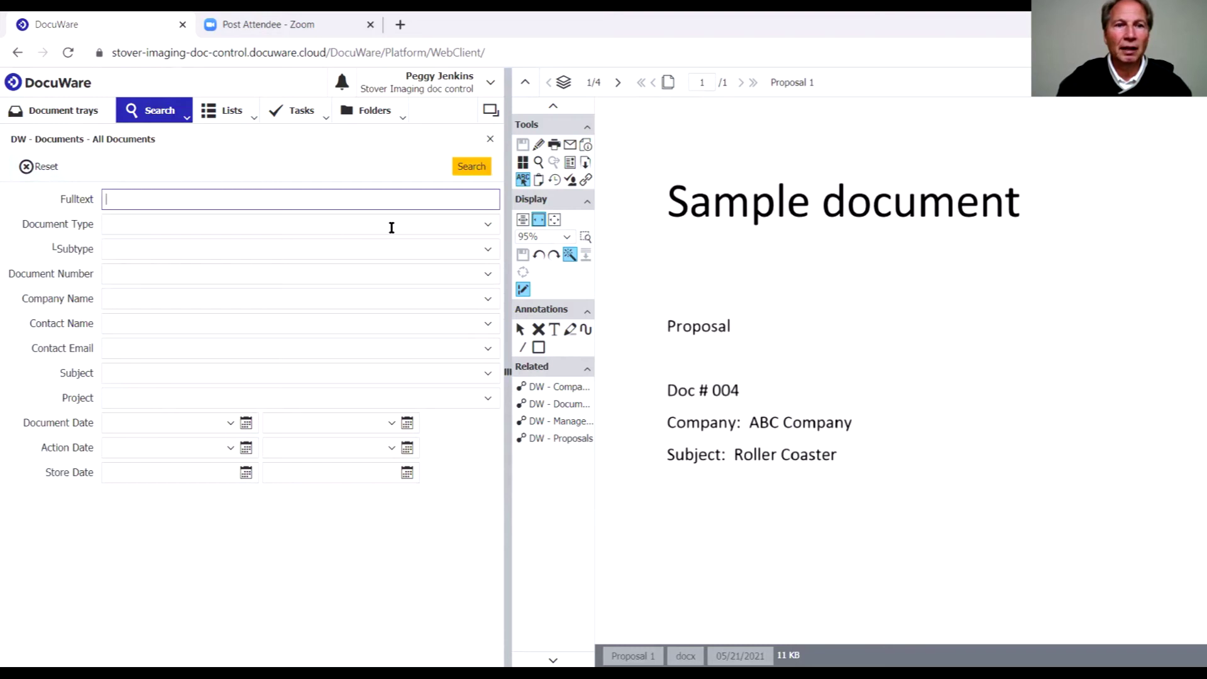
pyautogui.click(489, 226)
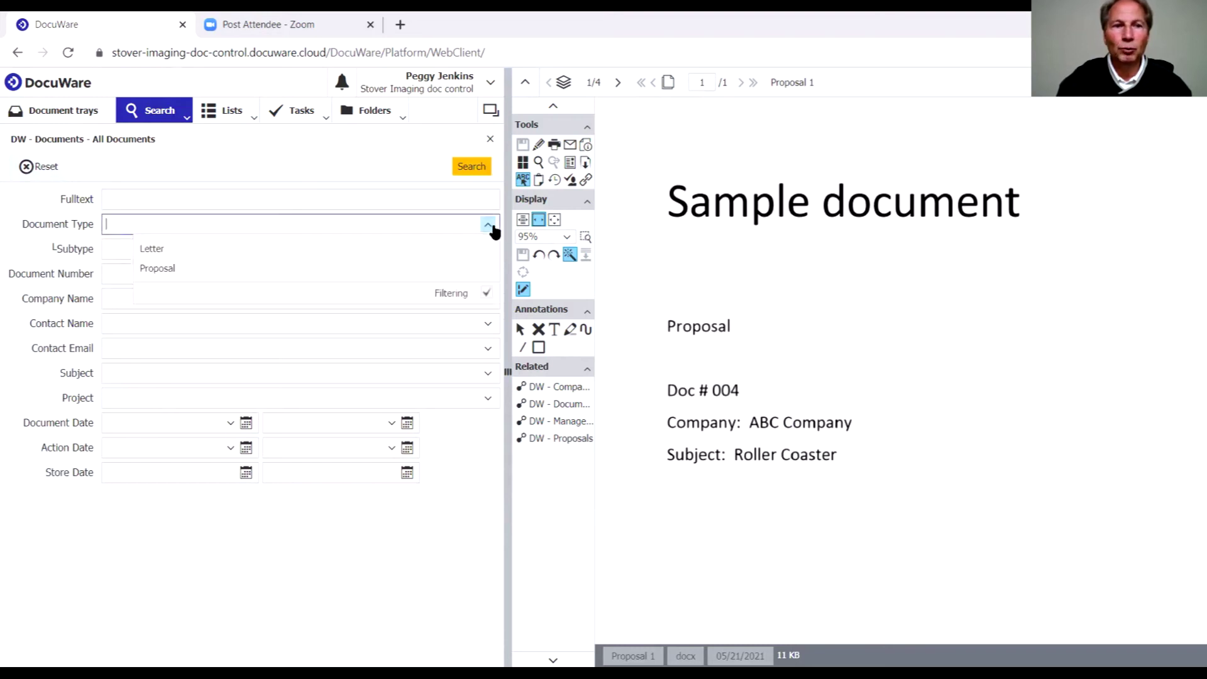
pyautogui.click(146, 268)
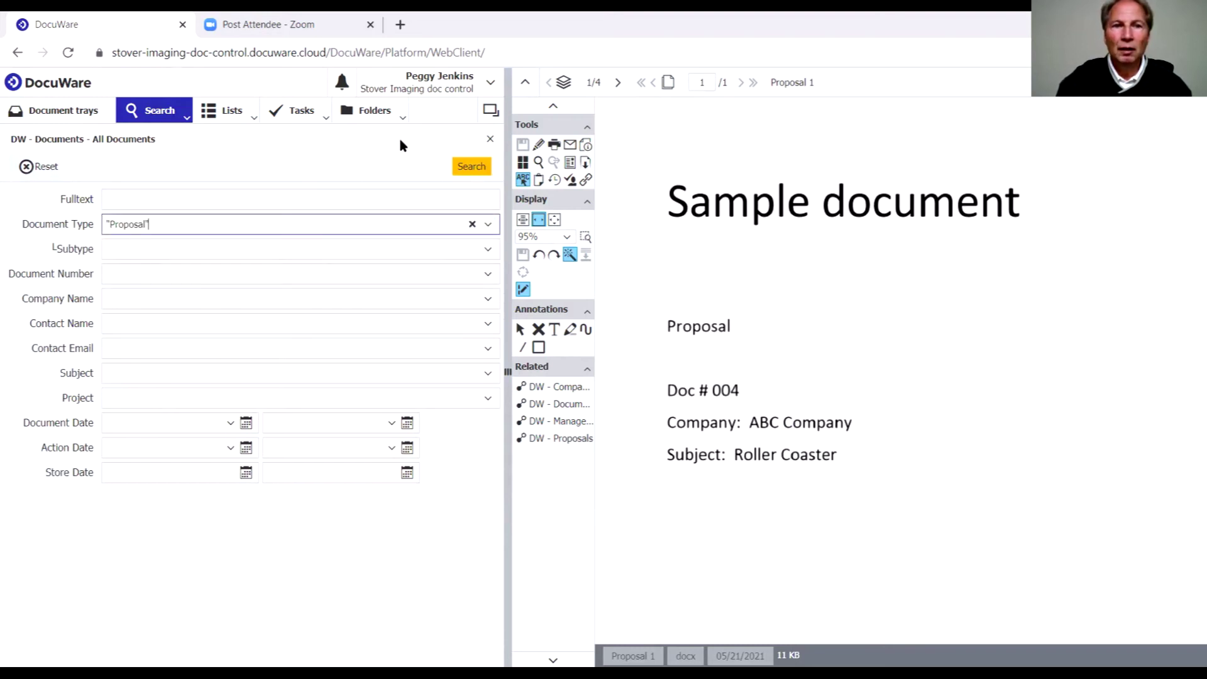
pyautogui.click(465, 165)
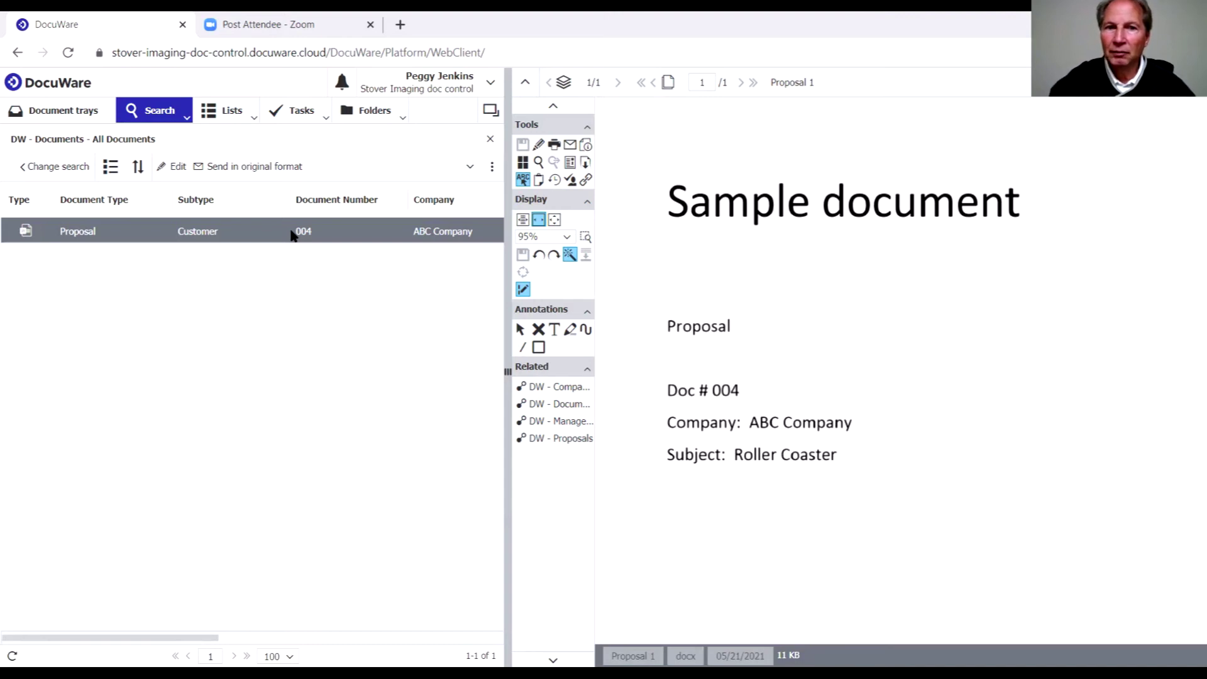
pyautogui.click(553, 330)
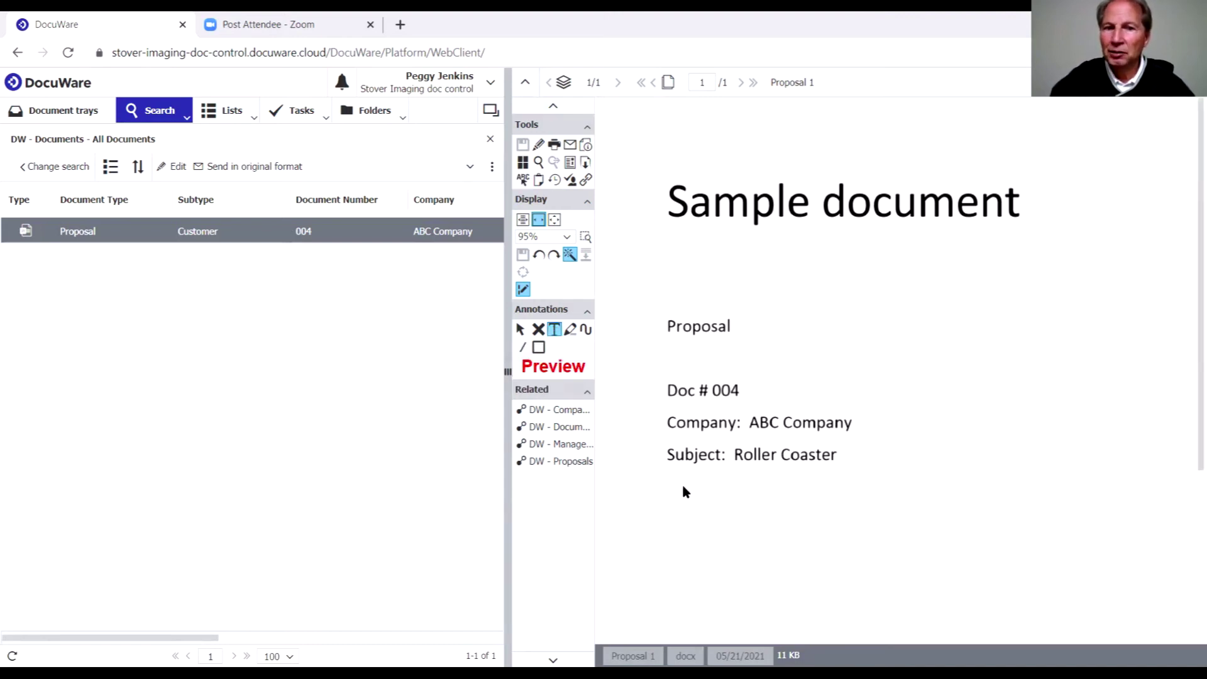
# - Add text notes 'add table 3' and 'put it ?' below the Proposal's Subject line
pyautogui.click(663, 484)
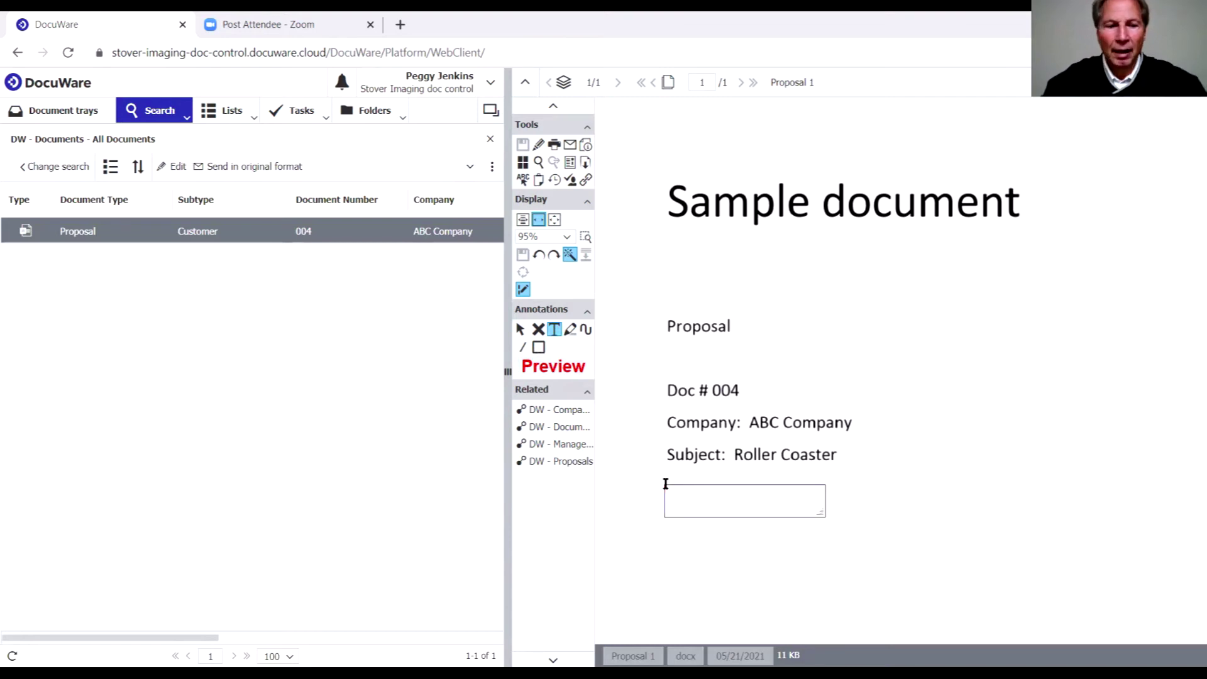
pyautogui.write('add tab')
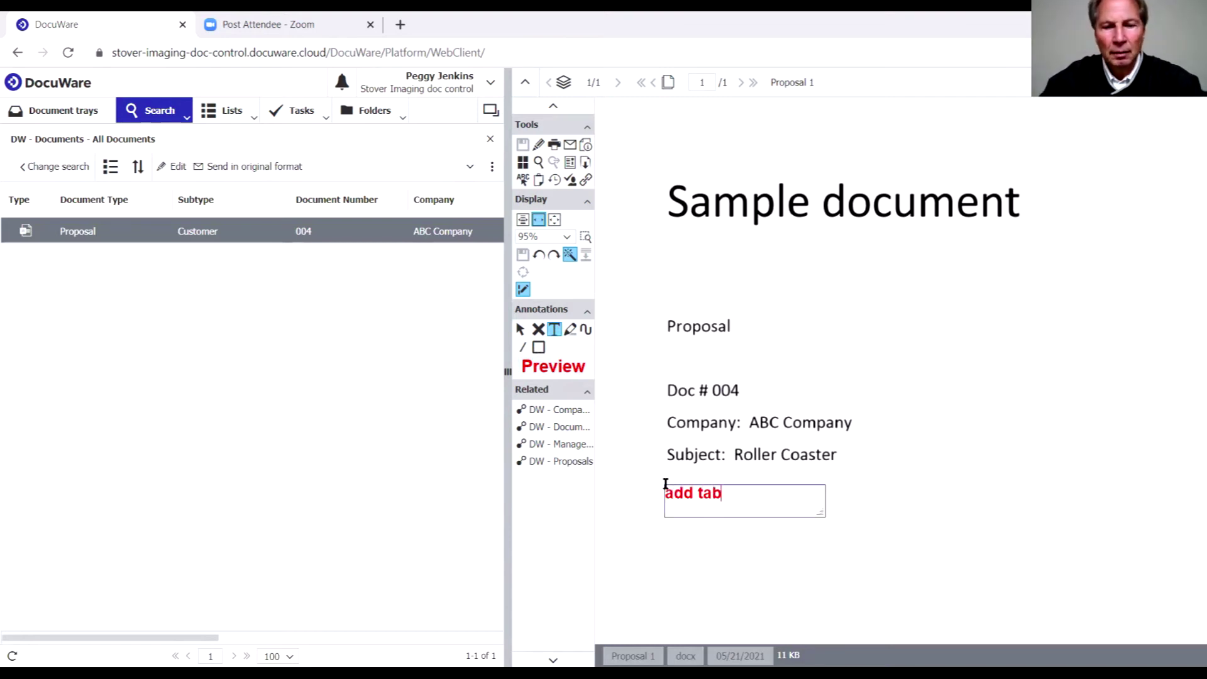
pyautogui.write('le 3')
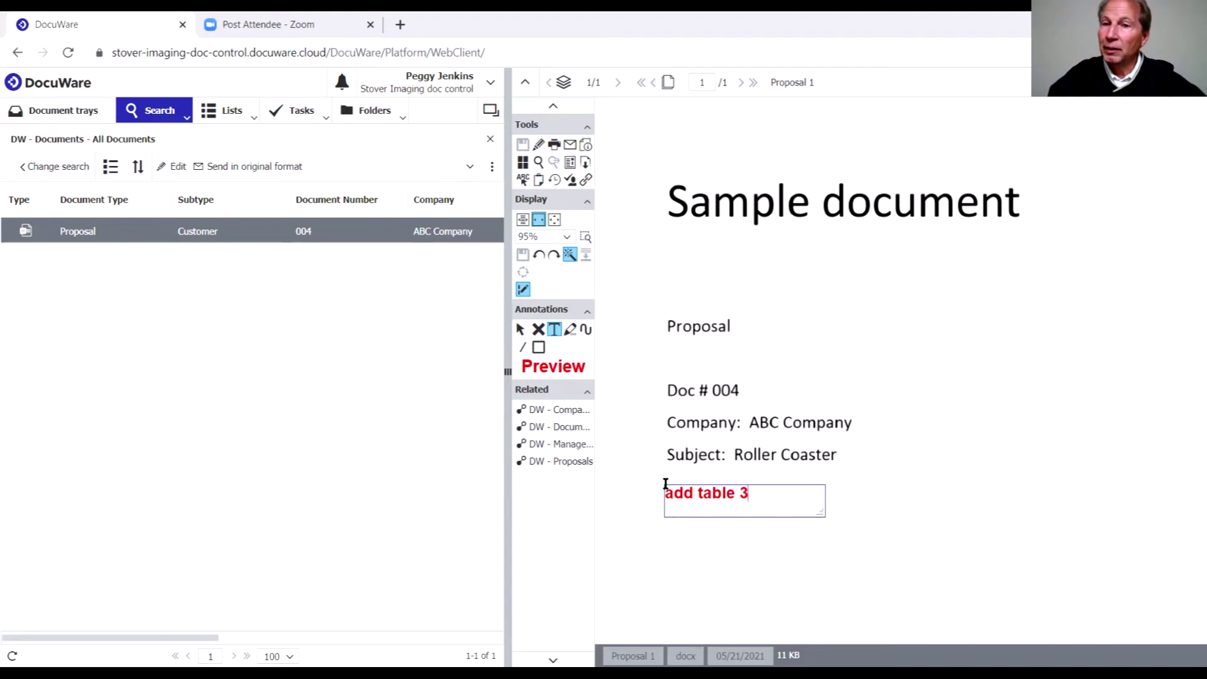
pyautogui.click(889, 523)
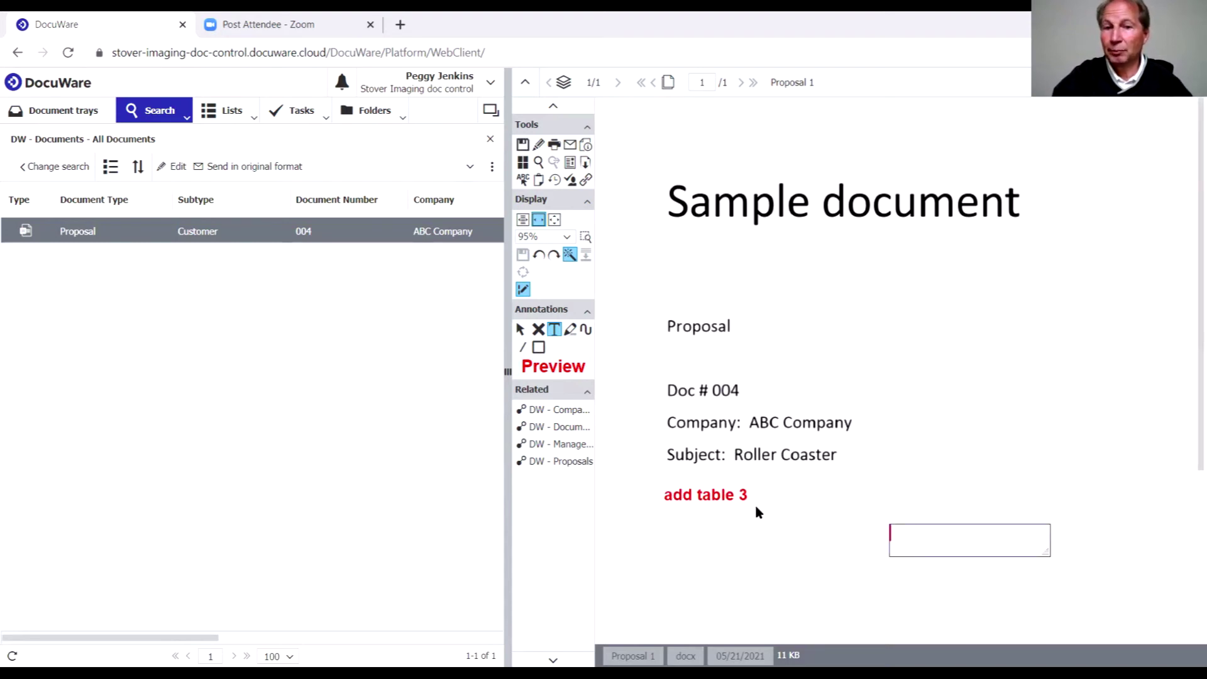
pyautogui.click(677, 516)
pyautogui.write('put it ')
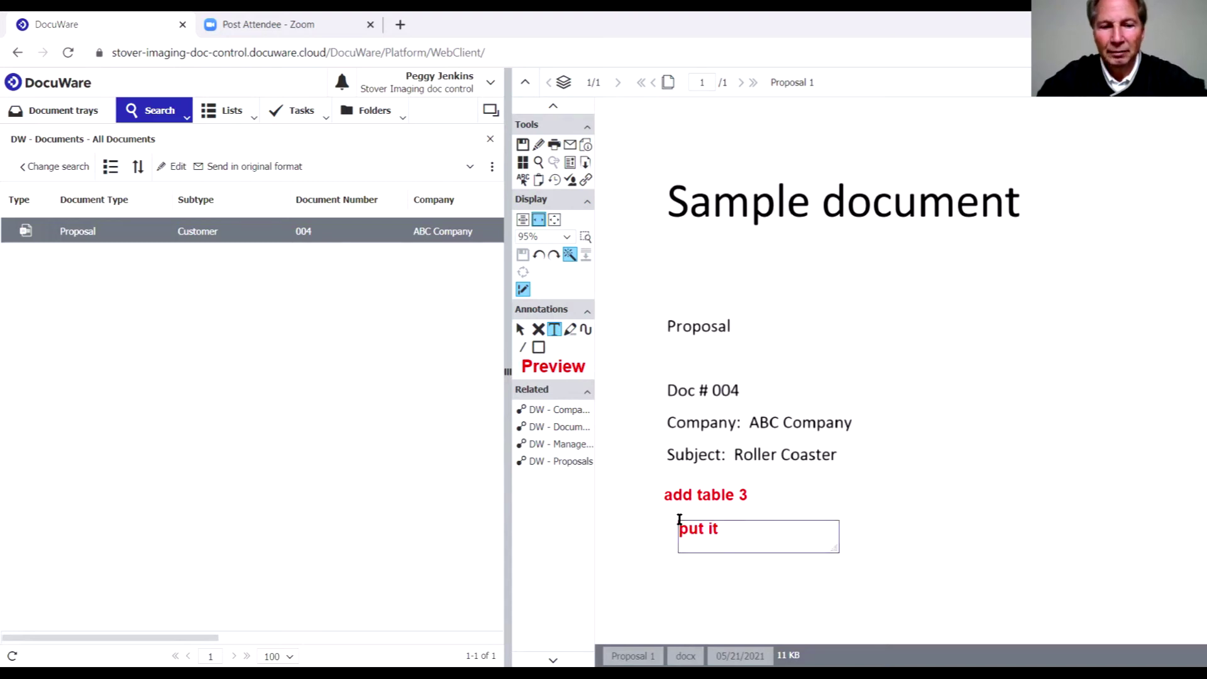
pyautogui.write('?')
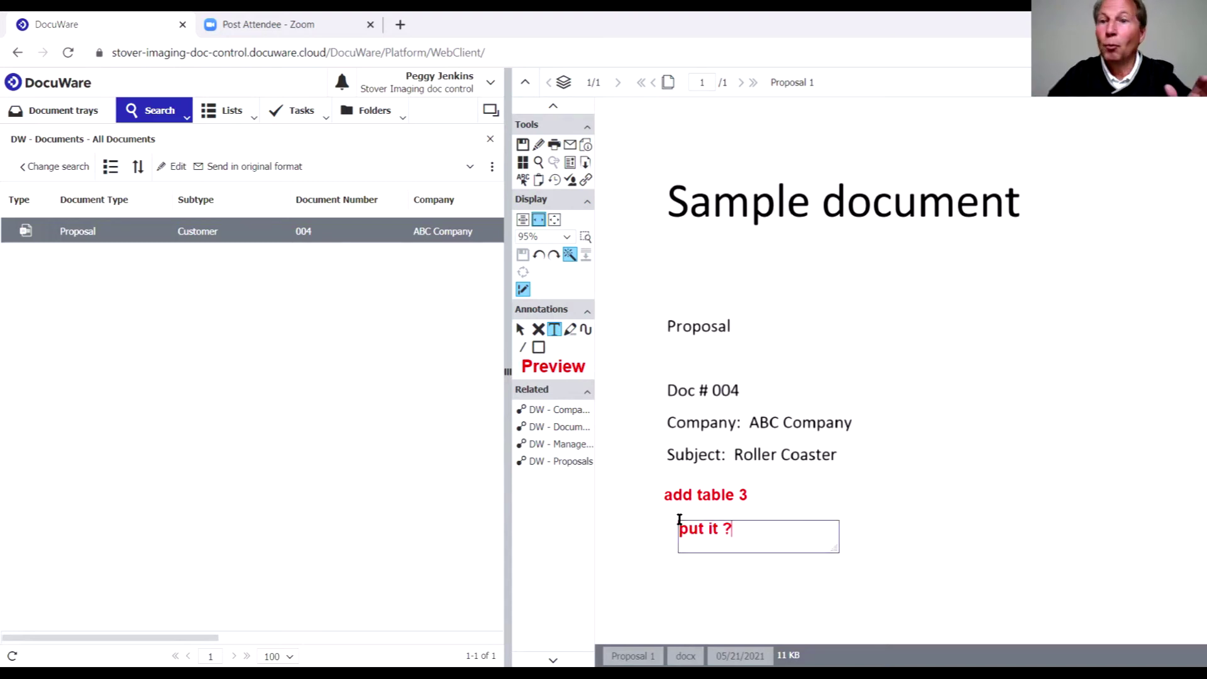
pyautogui.click(879, 506)
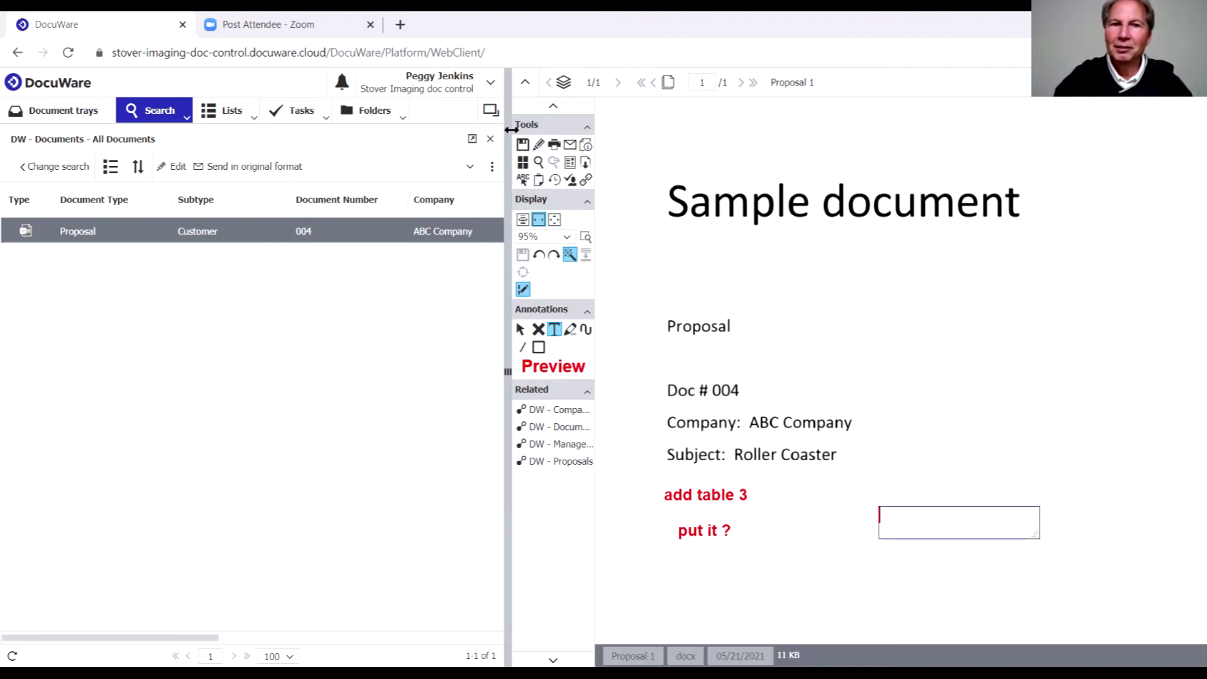
# - Save the annotations, toggle Overlay 1 off and back on, and collapse the tools panel
pyautogui.click(524, 146)
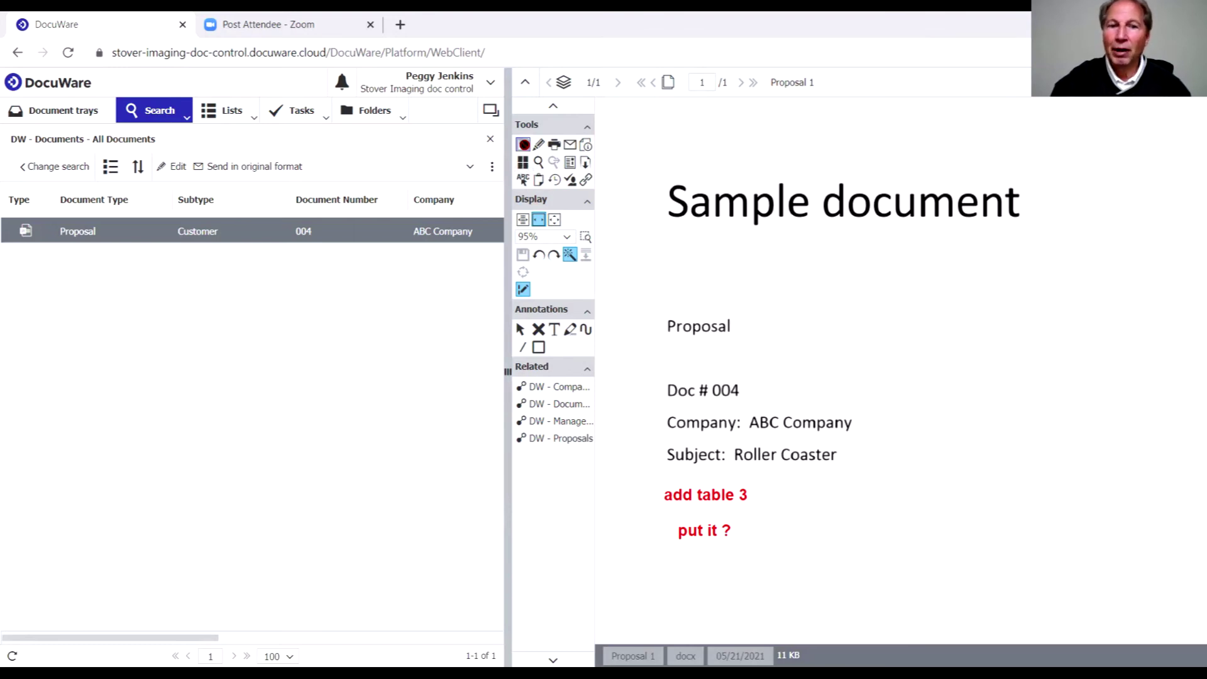
pyautogui.click(522, 289)
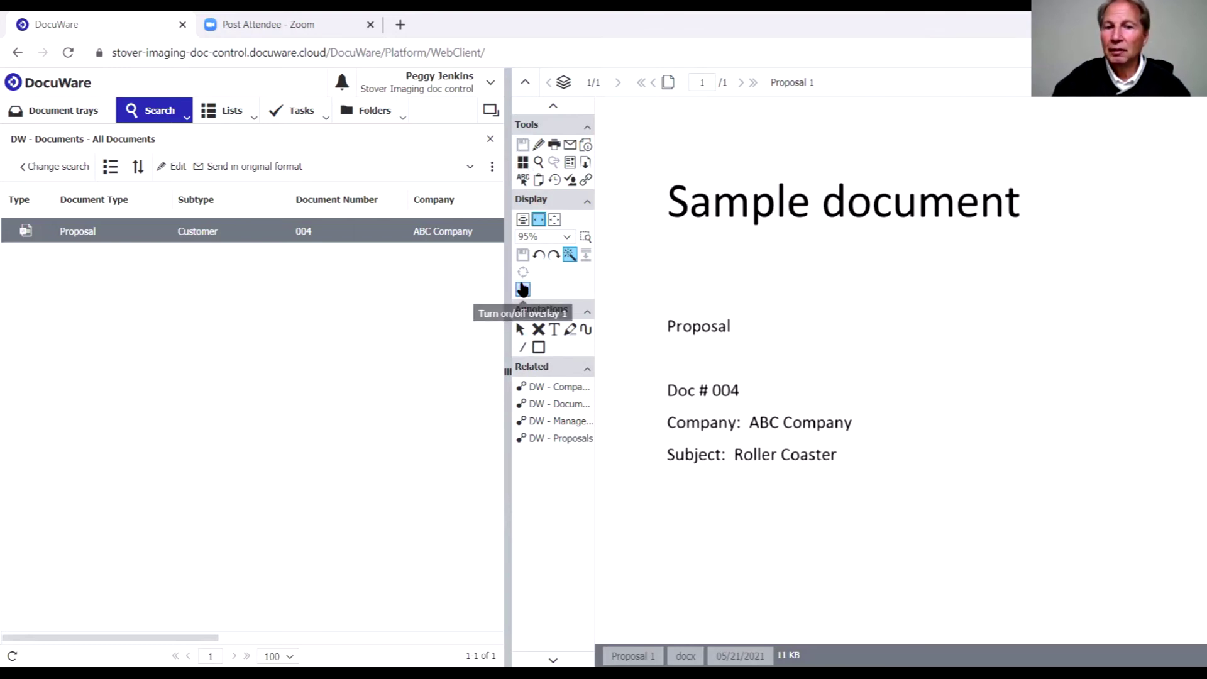
pyautogui.click(523, 289)
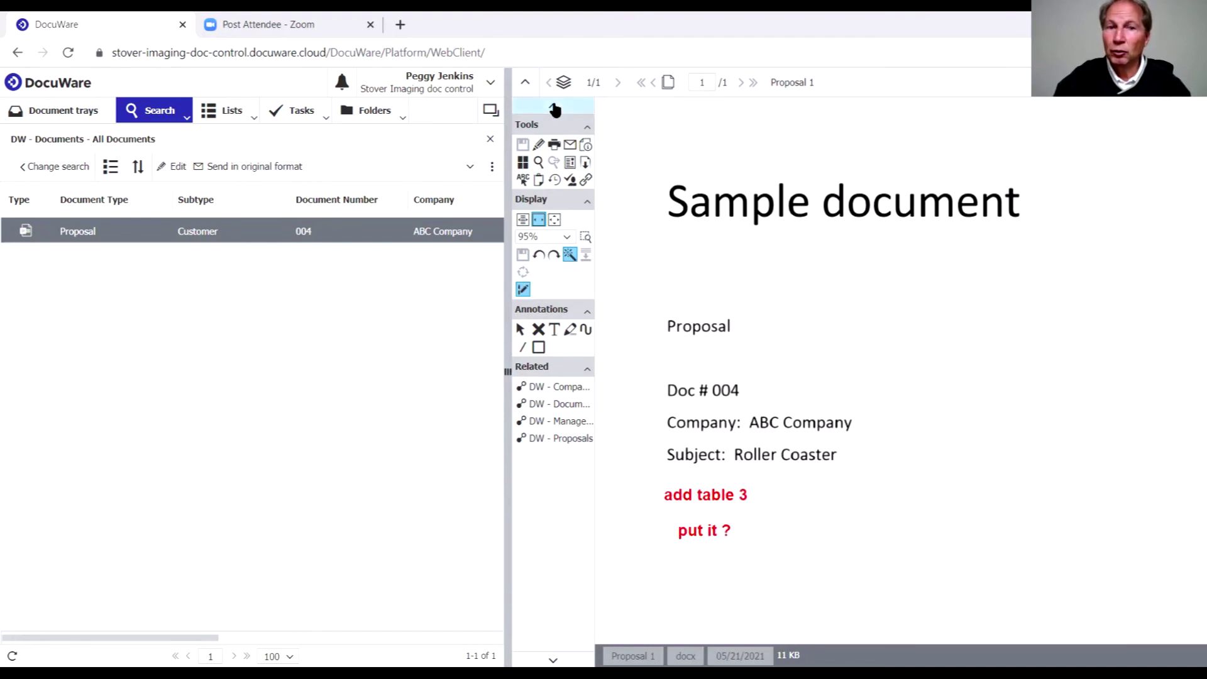
pyautogui.click(525, 82)
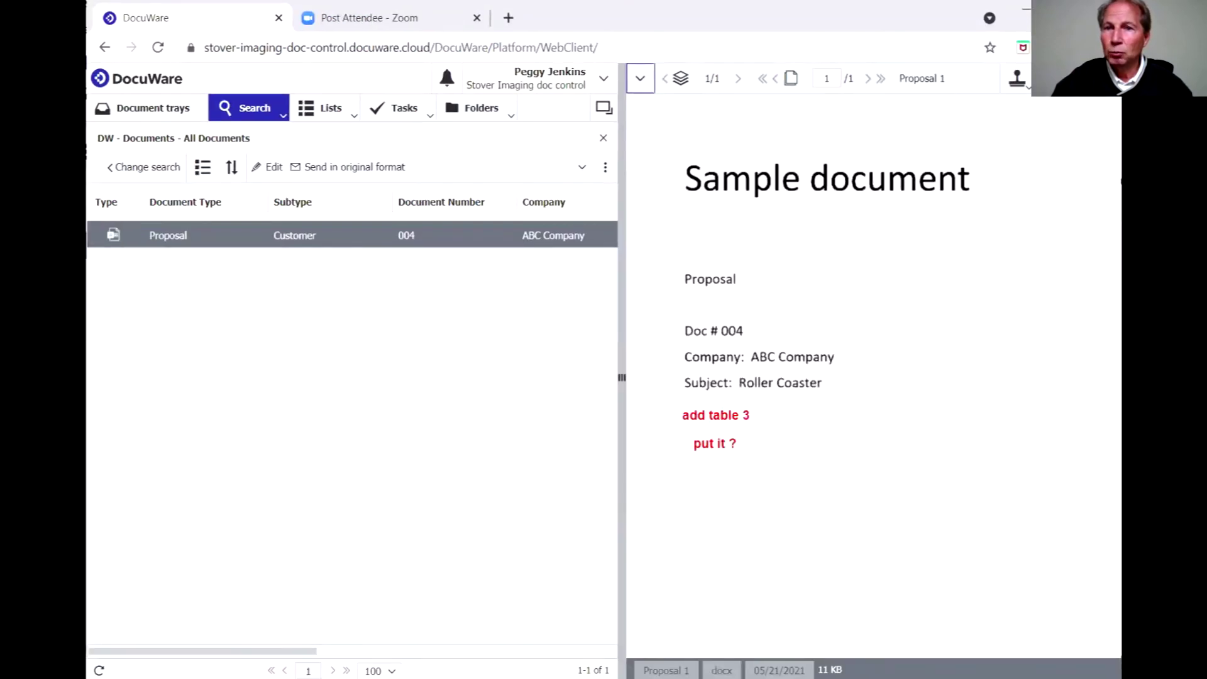
# - Pick the DW - Assignment stamp from the viewer's stamp list
pyautogui.click(1016, 80)
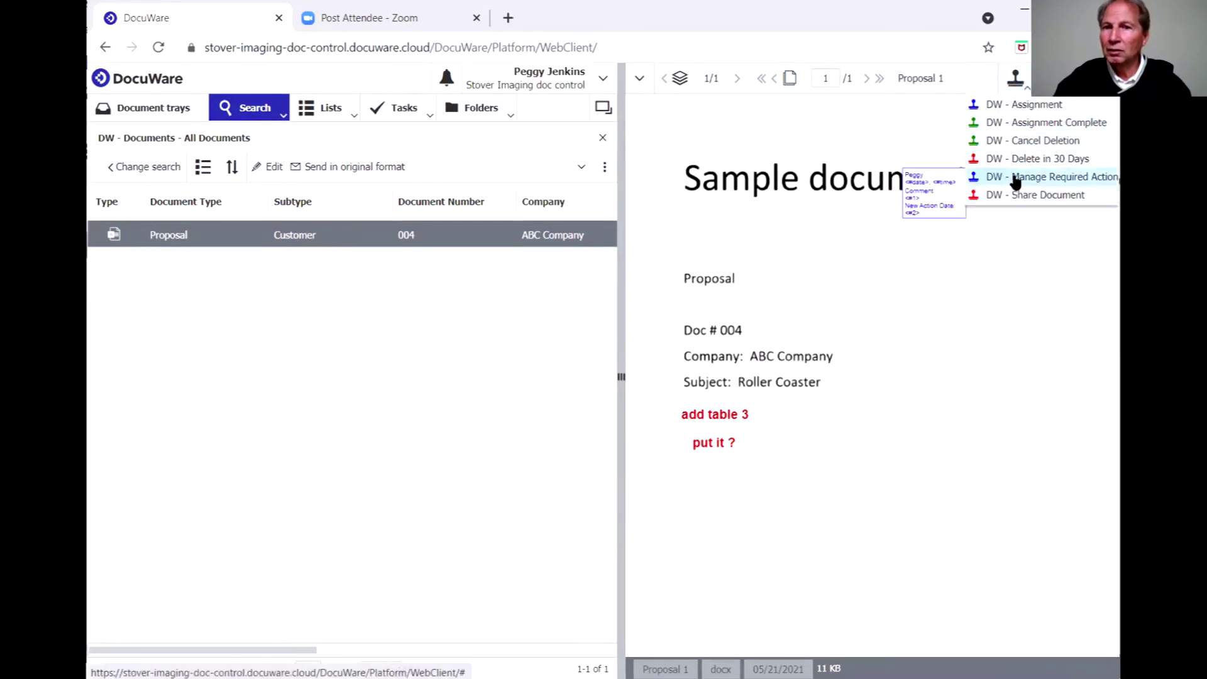
pyautogui.click(1025, 105)
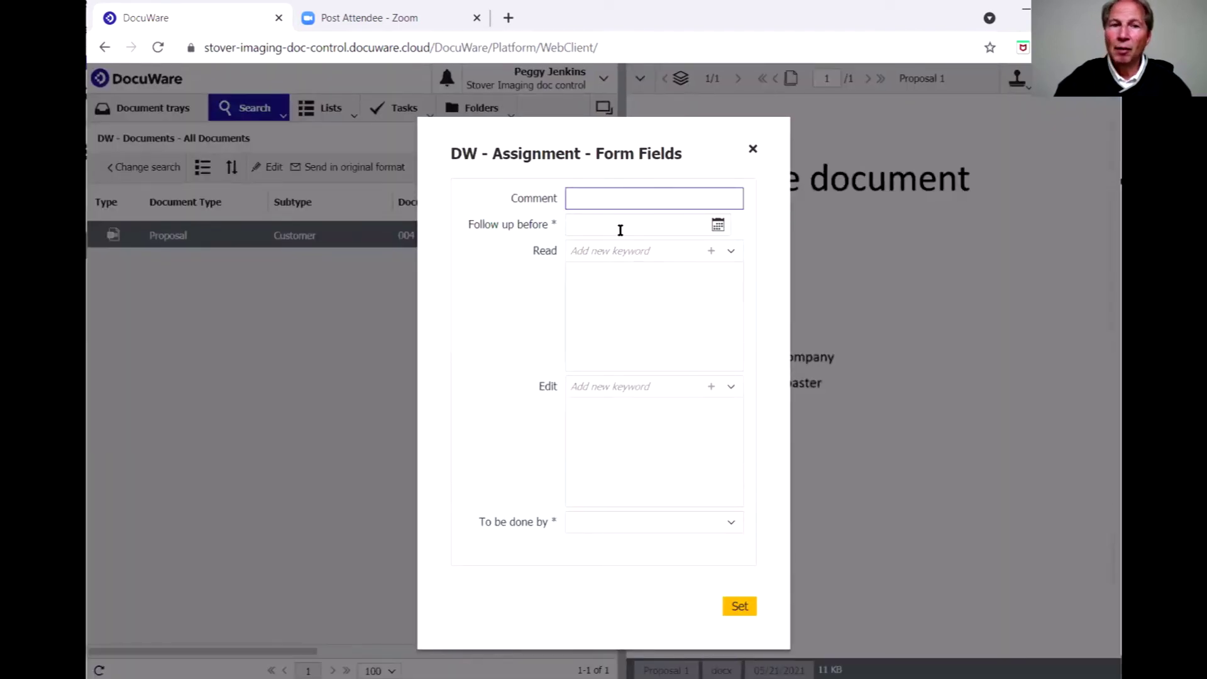
# - Enter the assignment comment 'add table 3' and follow-up date 05/28/2021
pyautogui.write('add table 2')
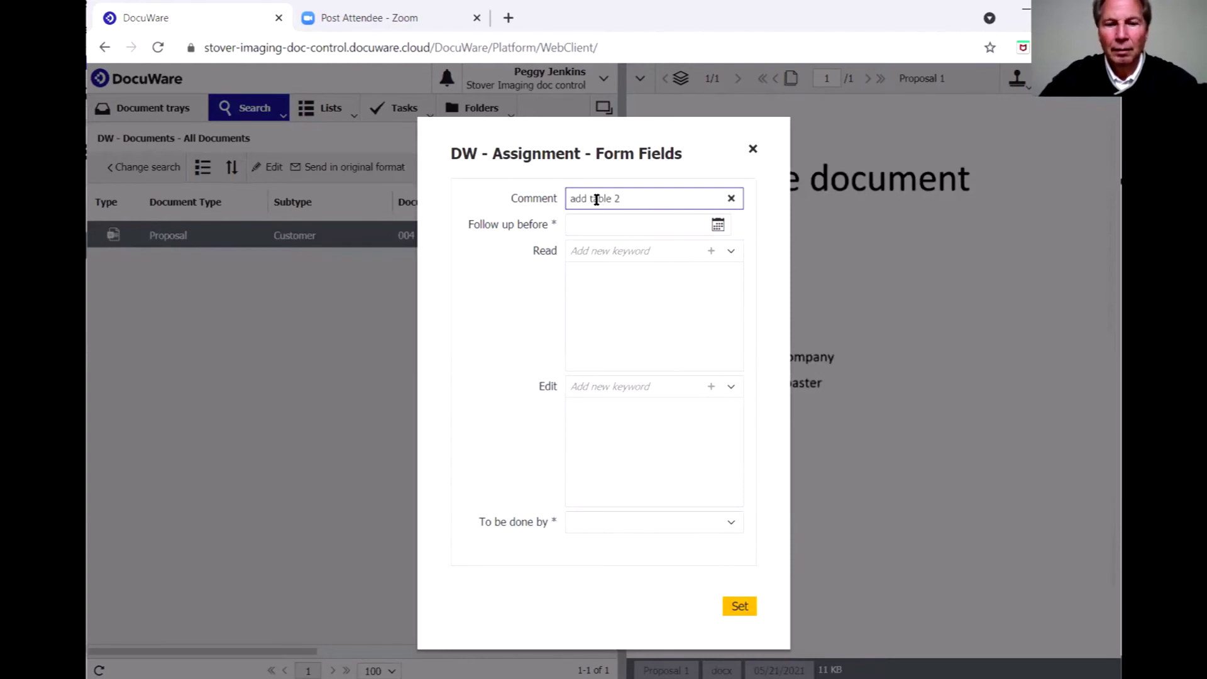
pyautogui.press('BackSpace')
pyautogui.write('3')
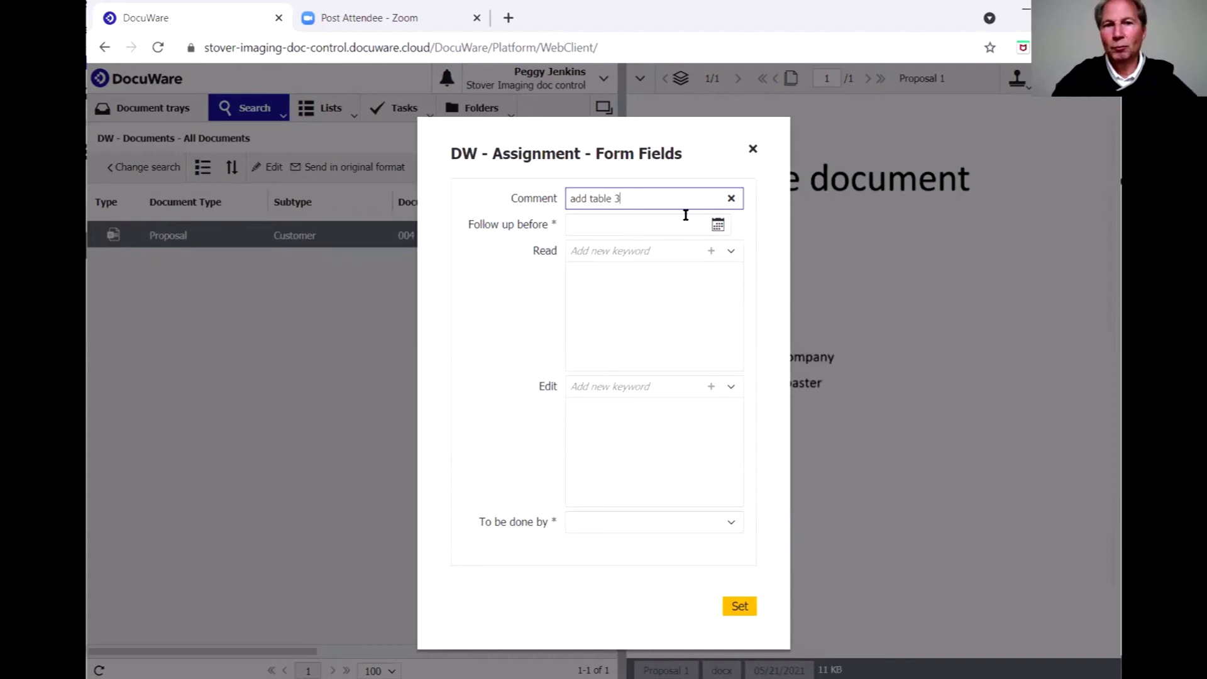
pyautogui.click(718, 226)
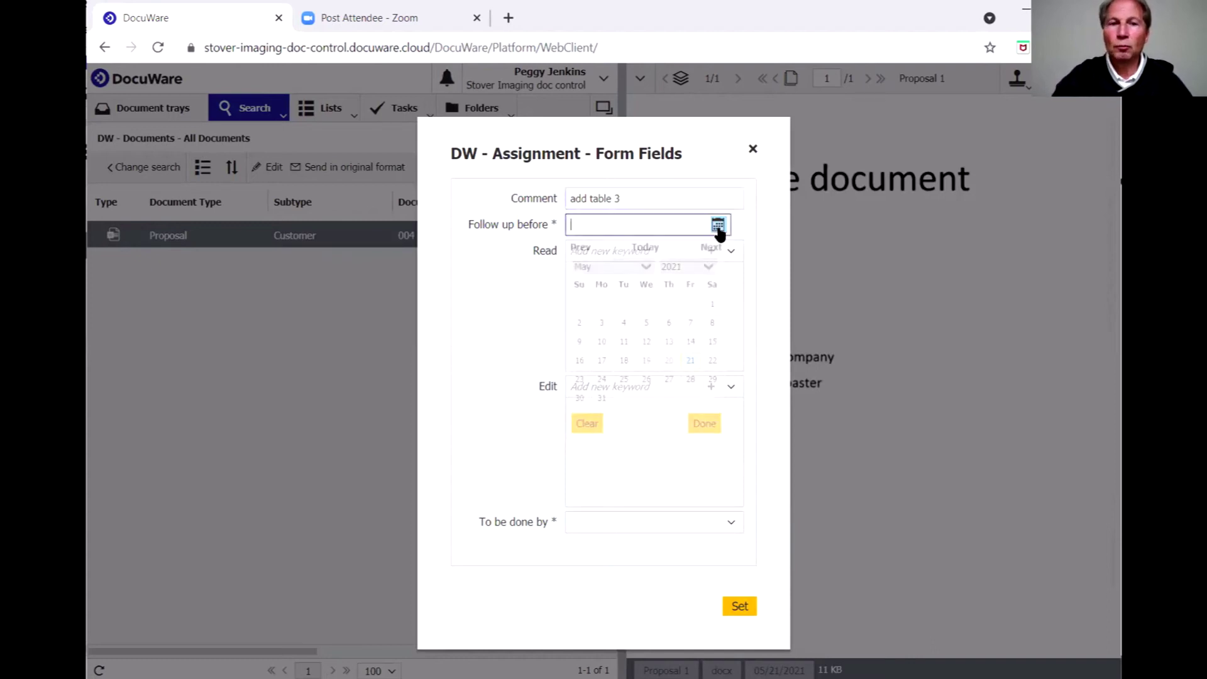
pyautogui.click(691, 380)
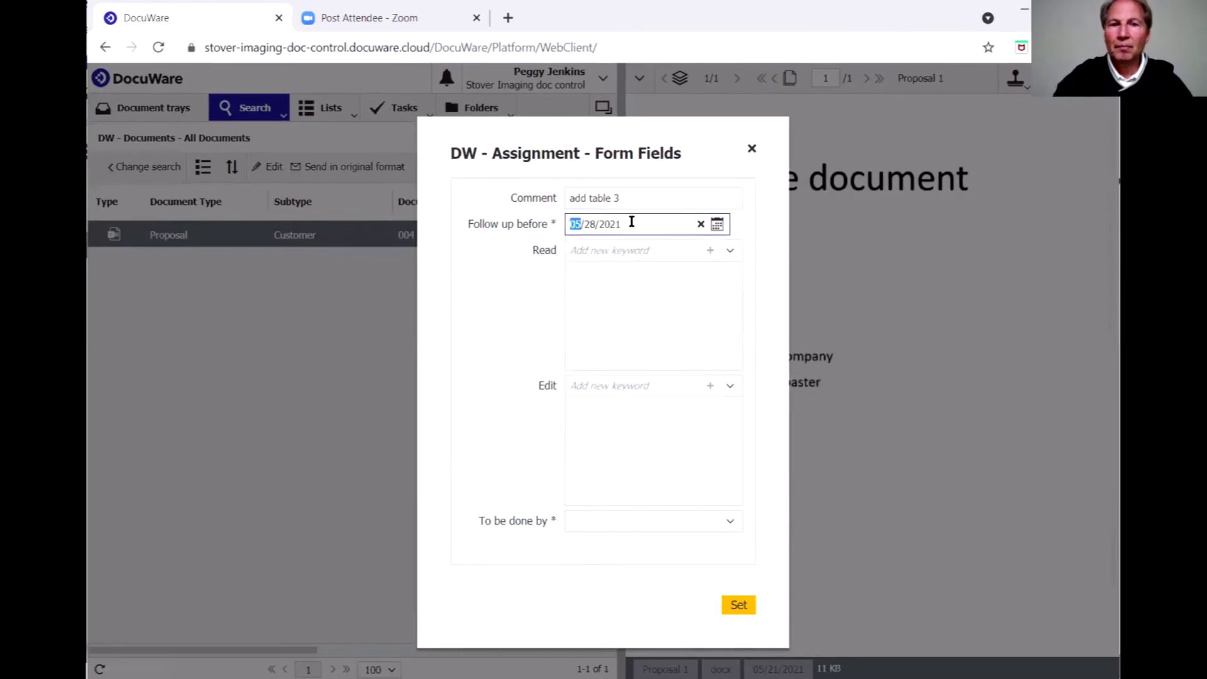
# - Give one user edit rights, set To be done by to Anyone, and apply the stamp
pyautogui.click(729, 389)
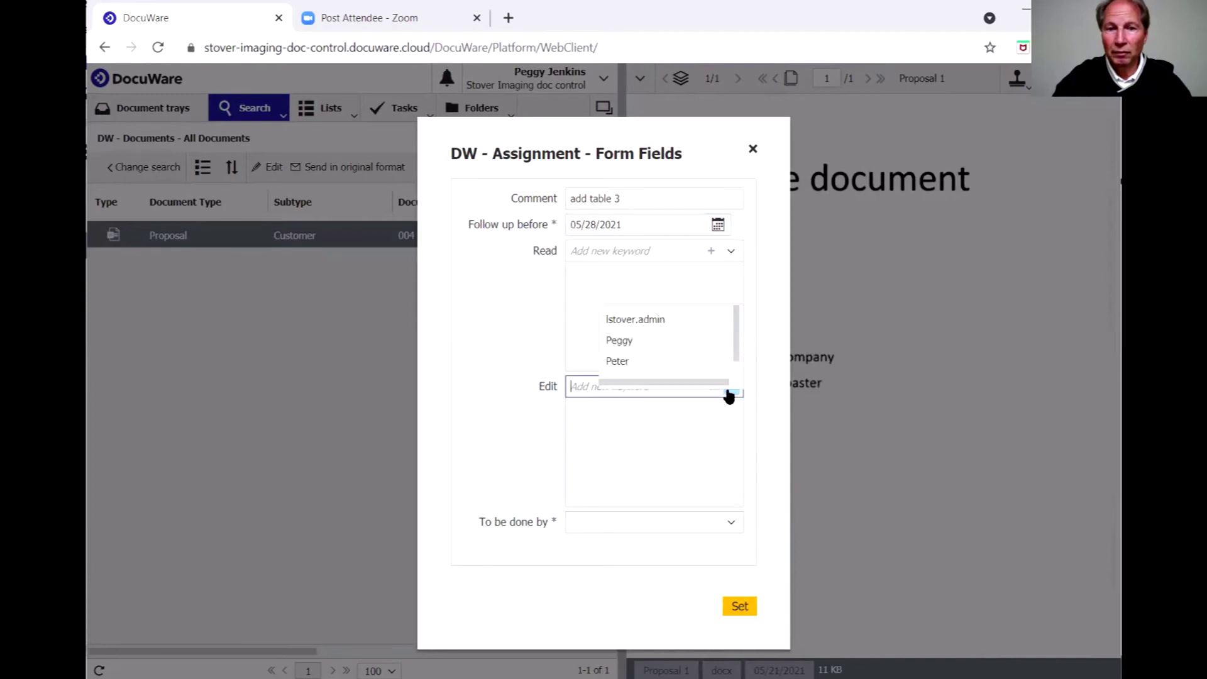
pyautogui.click(635, 363)
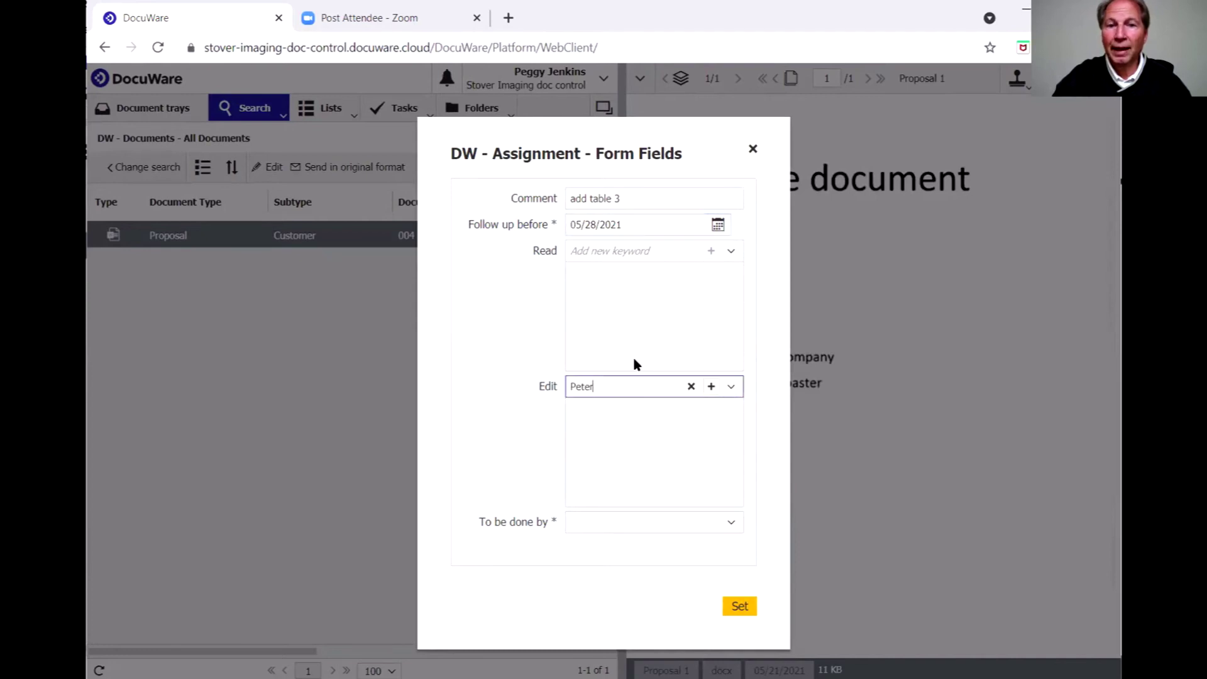
pyautogui.click(710, 388)
pyautogui.click(729, 524)
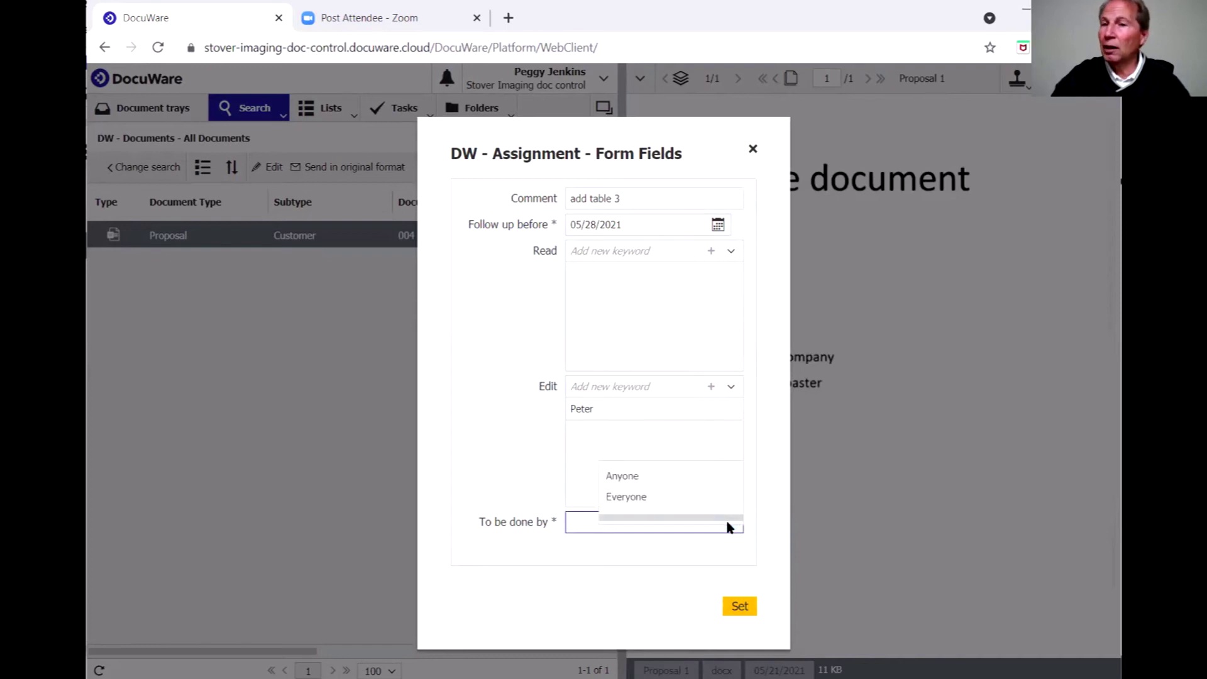
pyautogui.click(626, 476)
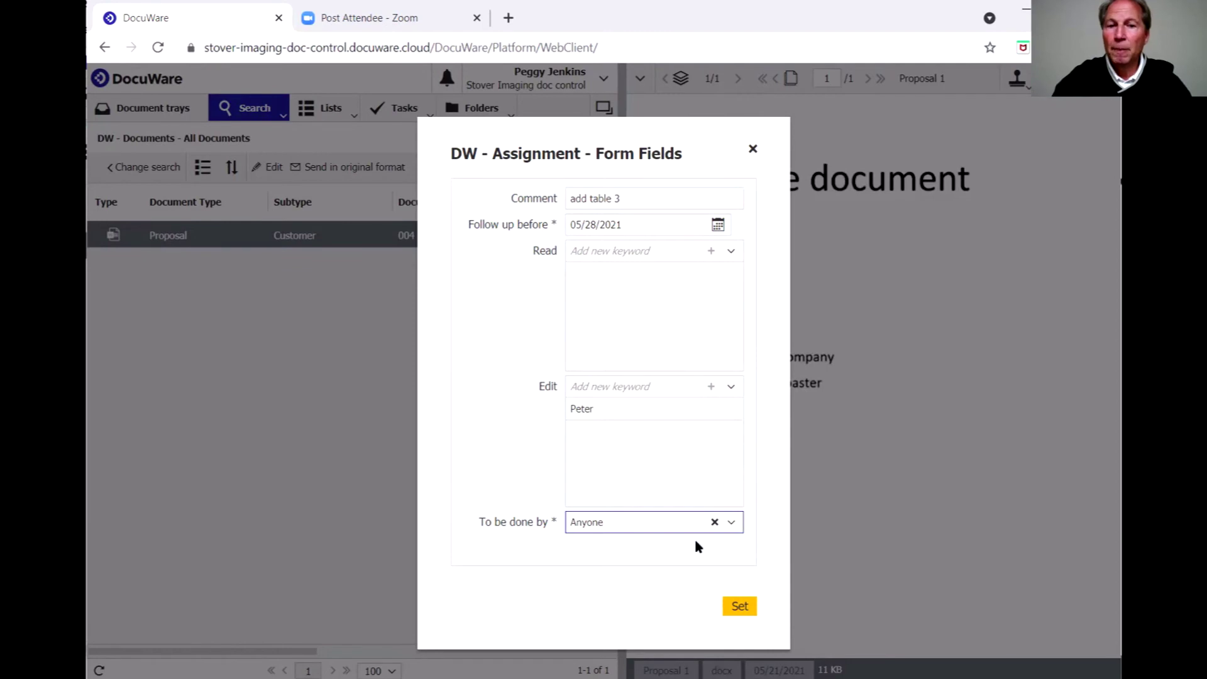
pyautogui.click(739, 606)
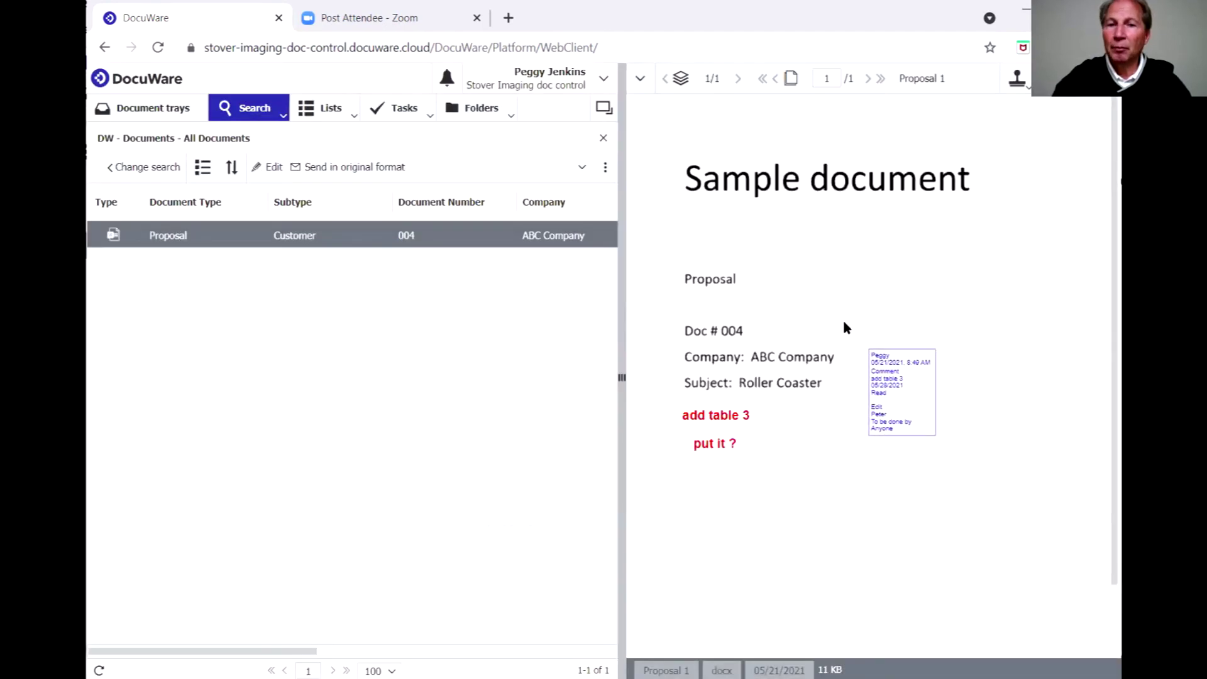
# - Place the assignment stamp right of the Proposal line, zoom in to check it, then fit the page
pyautogui.click(872, 266)
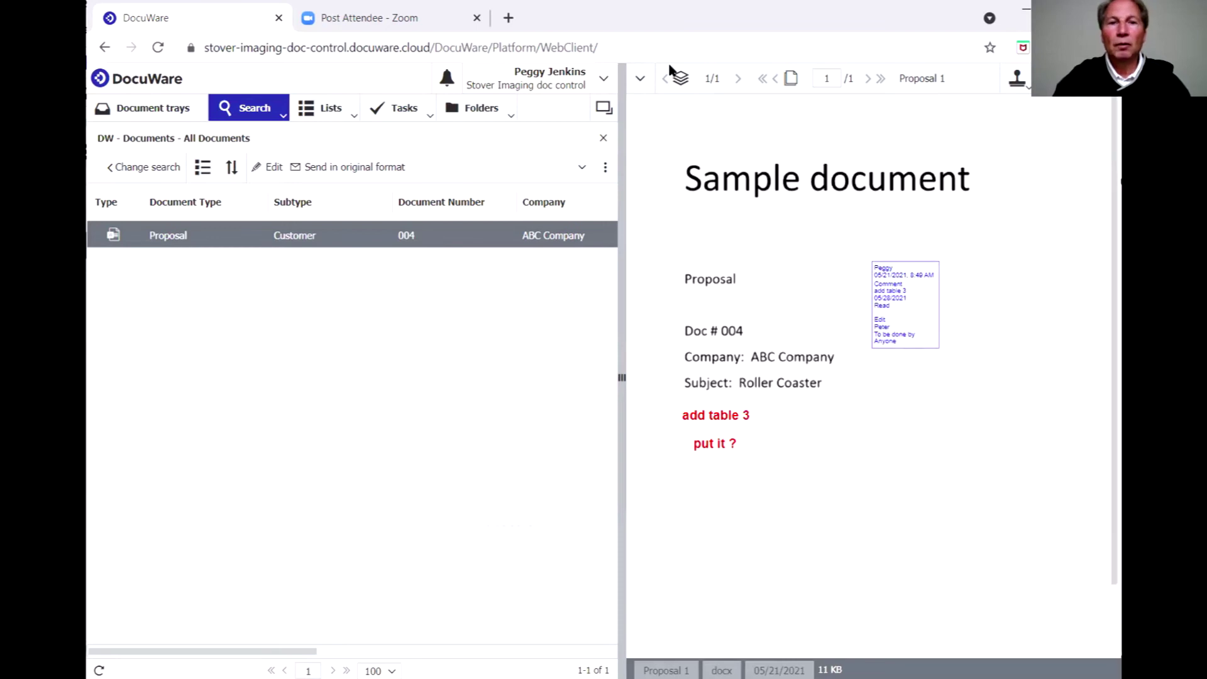
pyautogui.click(640, 78)
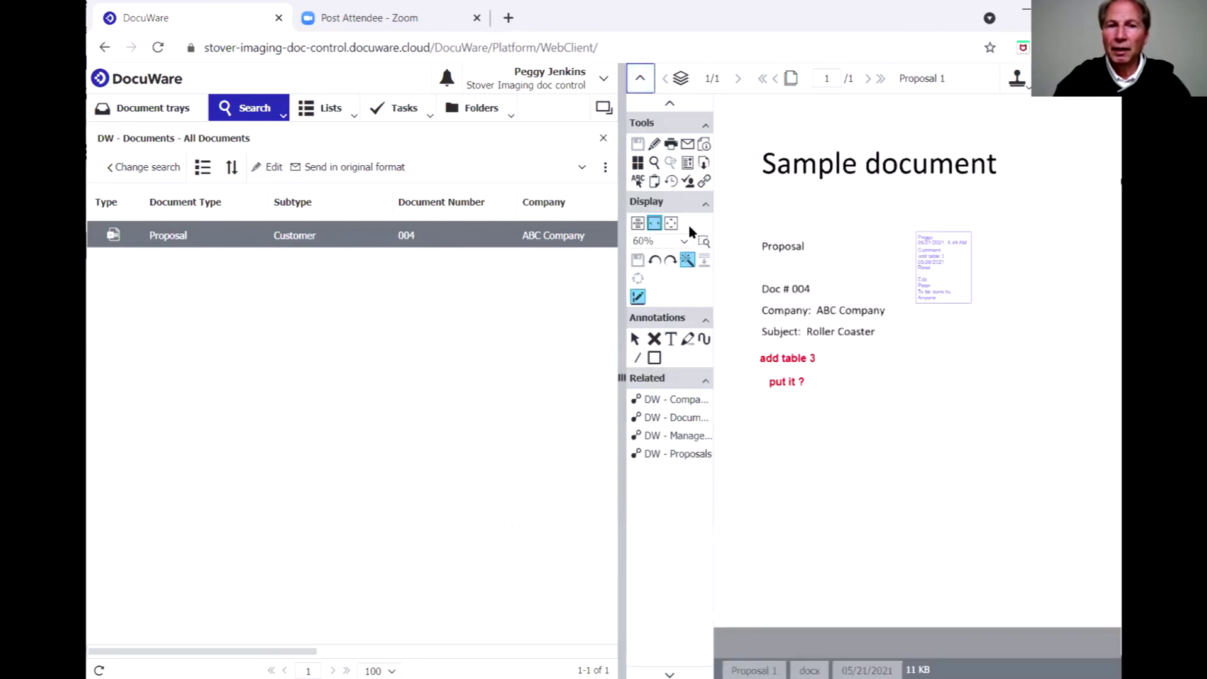
pyautogui.click(704, 241)
pyautogui.moveTo(846, 208)
pyautogui.mouseDown()
pyautogui.moveTo(994, 384)
pyautogui.moveTo(1022, 400)
pyautogui.moveTo(1017, 359)
pyautogui.moveTo(1022, 382)
pyautogui.mouseUp()
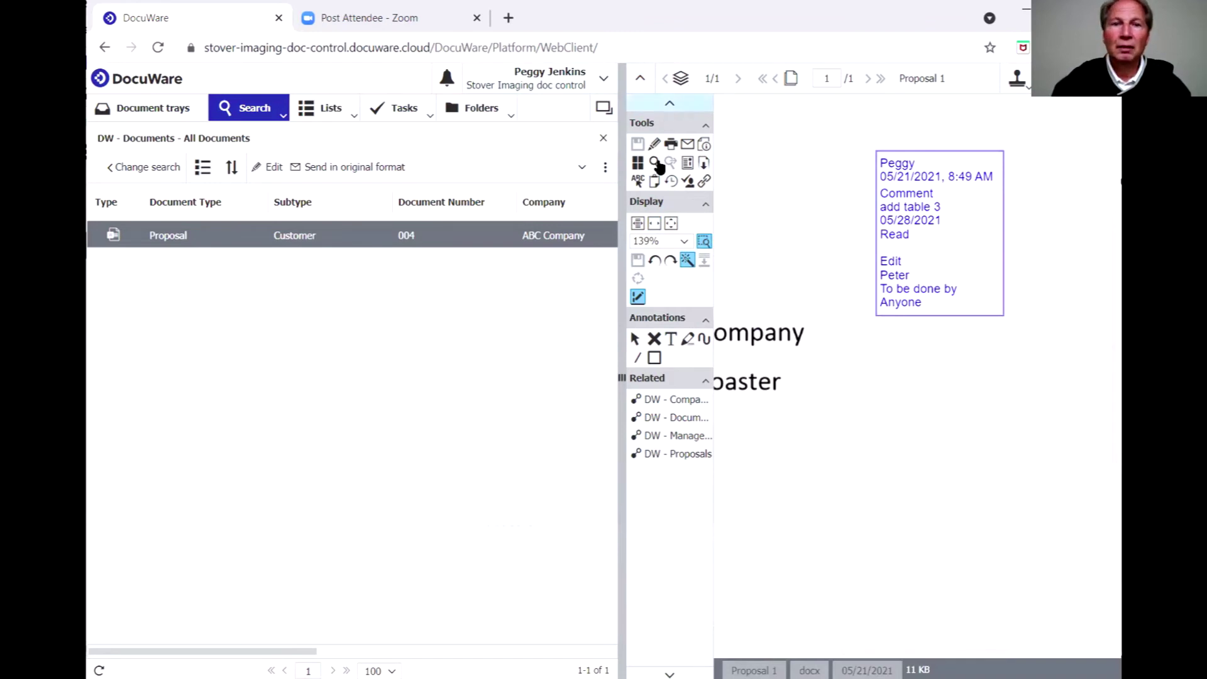
pyautogui.click(654, 223)
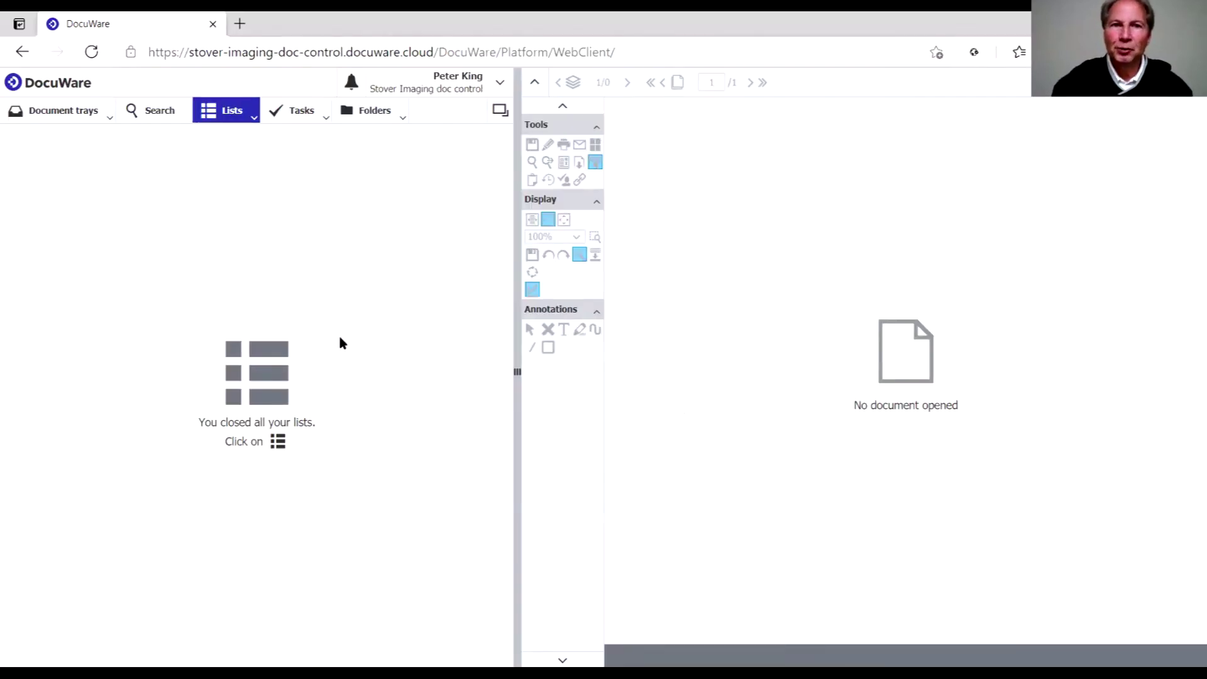
# - From the Assigned To Me Due (Next 14 Days) list, edit Proposal 004 in Word
pyautogui.click(239, 114)
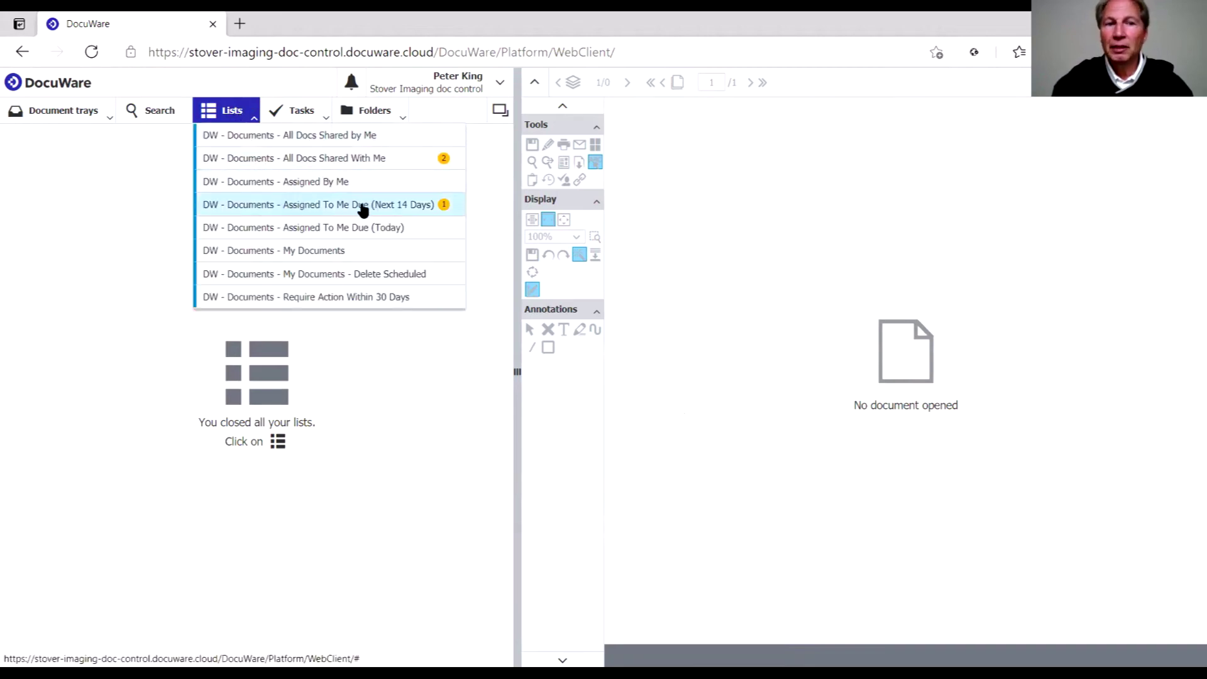
pyautogui.click(348, 208)
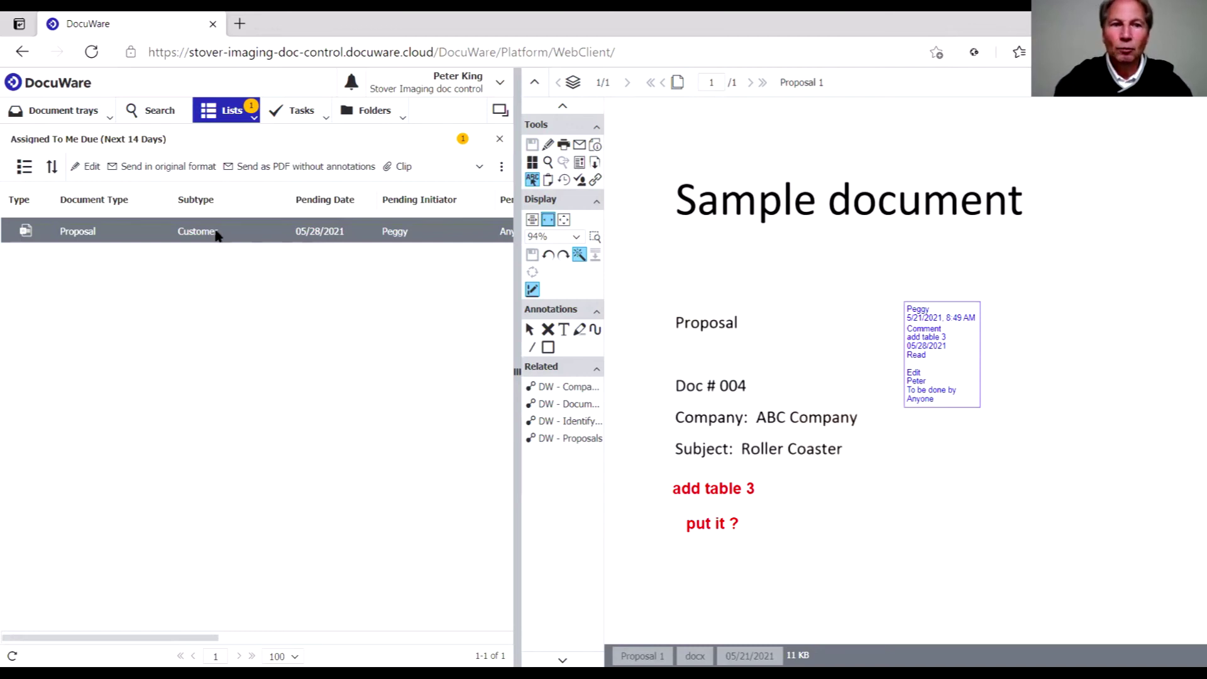
pyautogui.rightClick(239, 237)
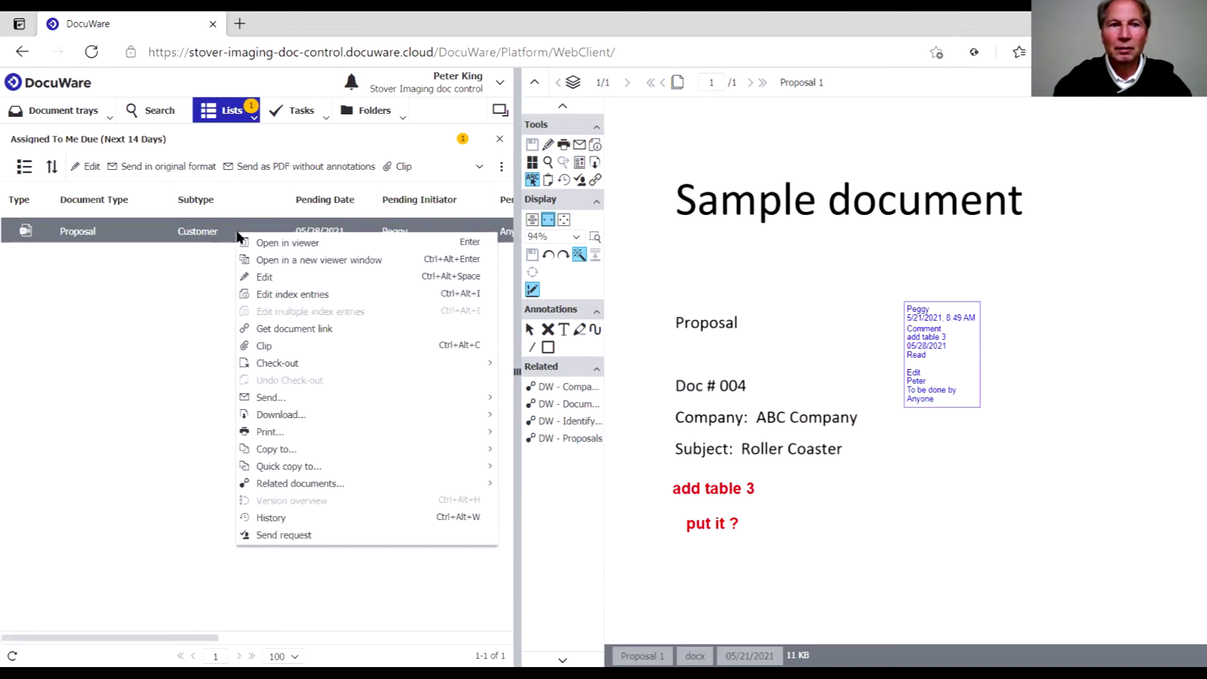
pyautogui.click(265, 277)
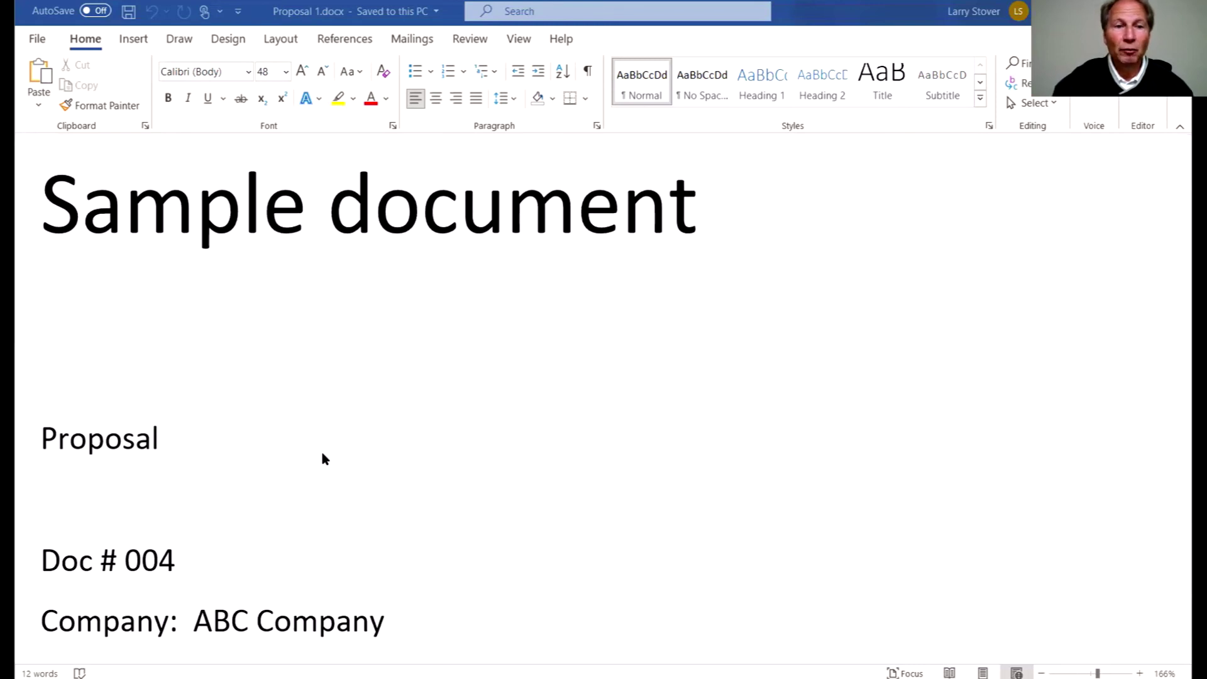
# - Append '-add table 3' after 'Proposal' in the Word document and save it
pyautogui.click(270, 427)
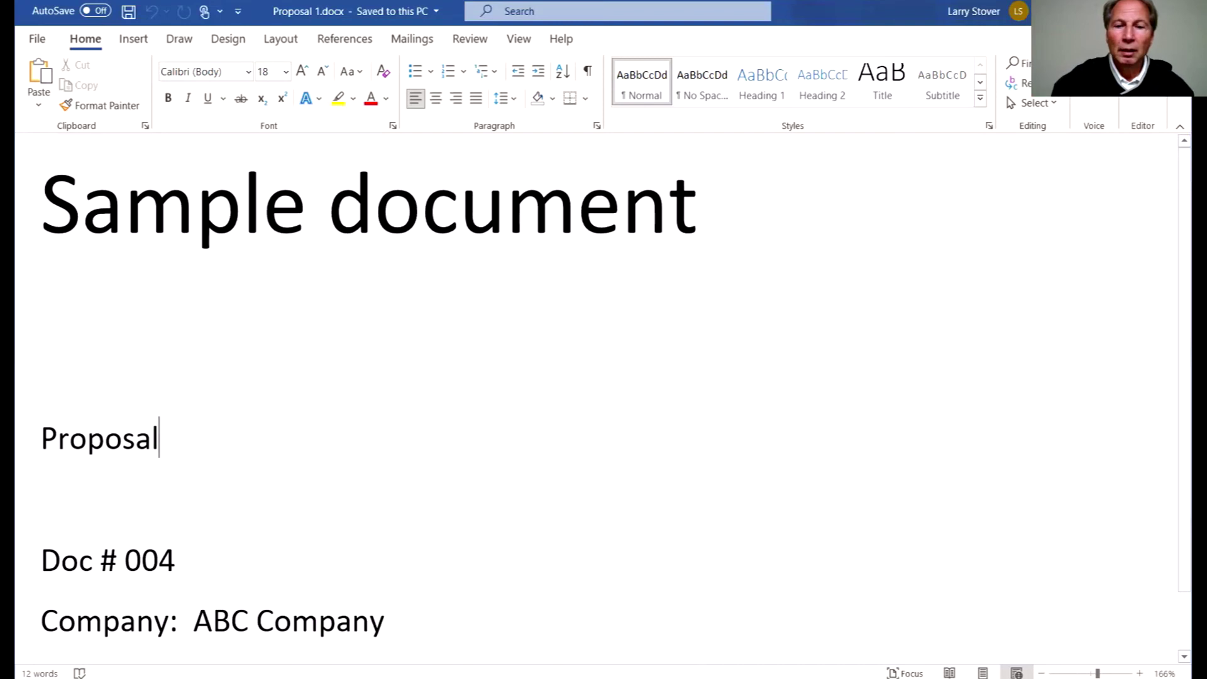
pyautogui.write('-add t')
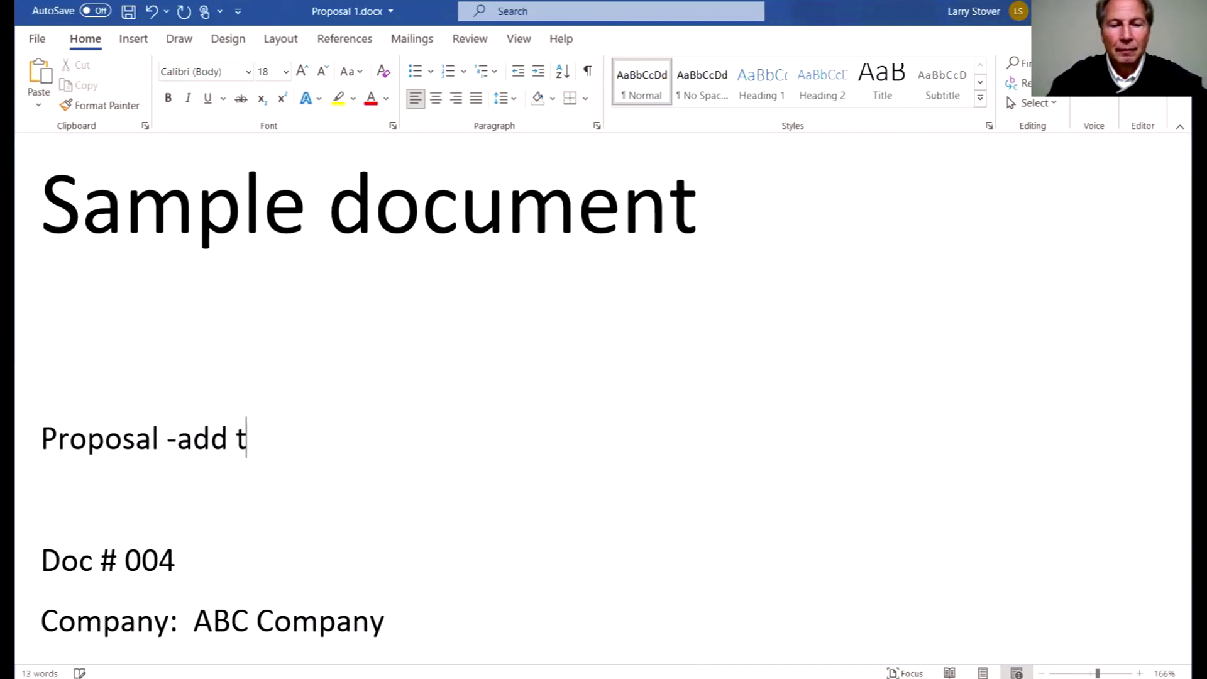
pyautogui.write('able 3')
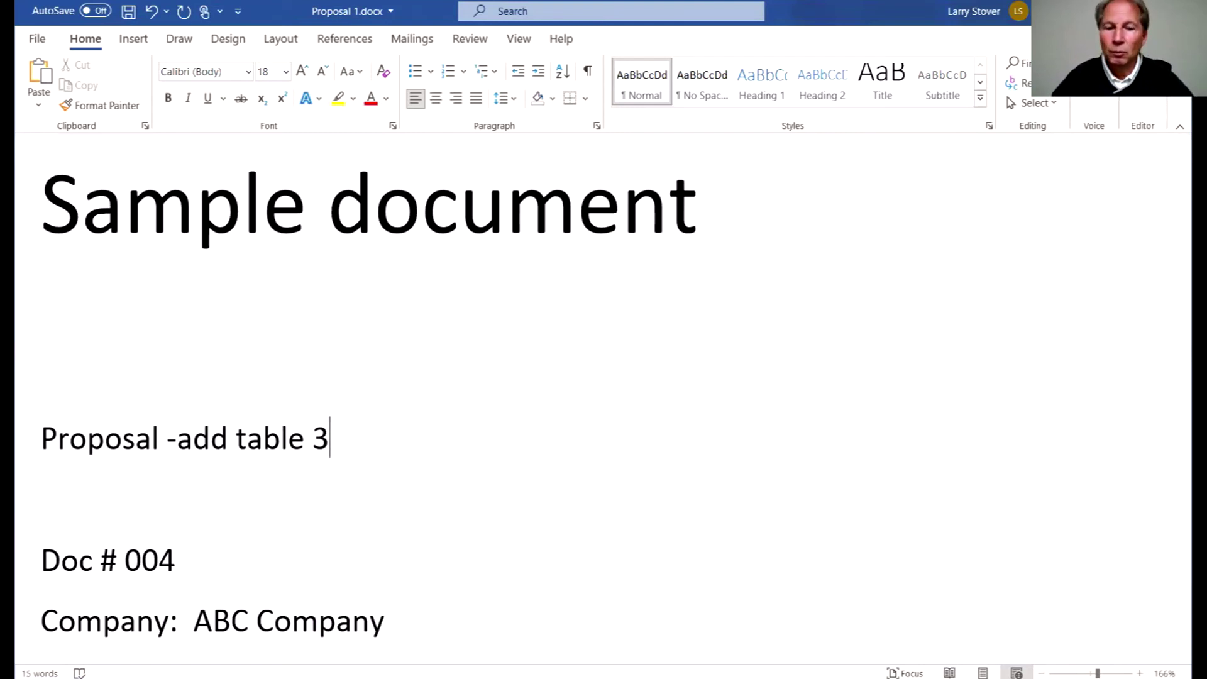
pyautogui.click(128, 11)
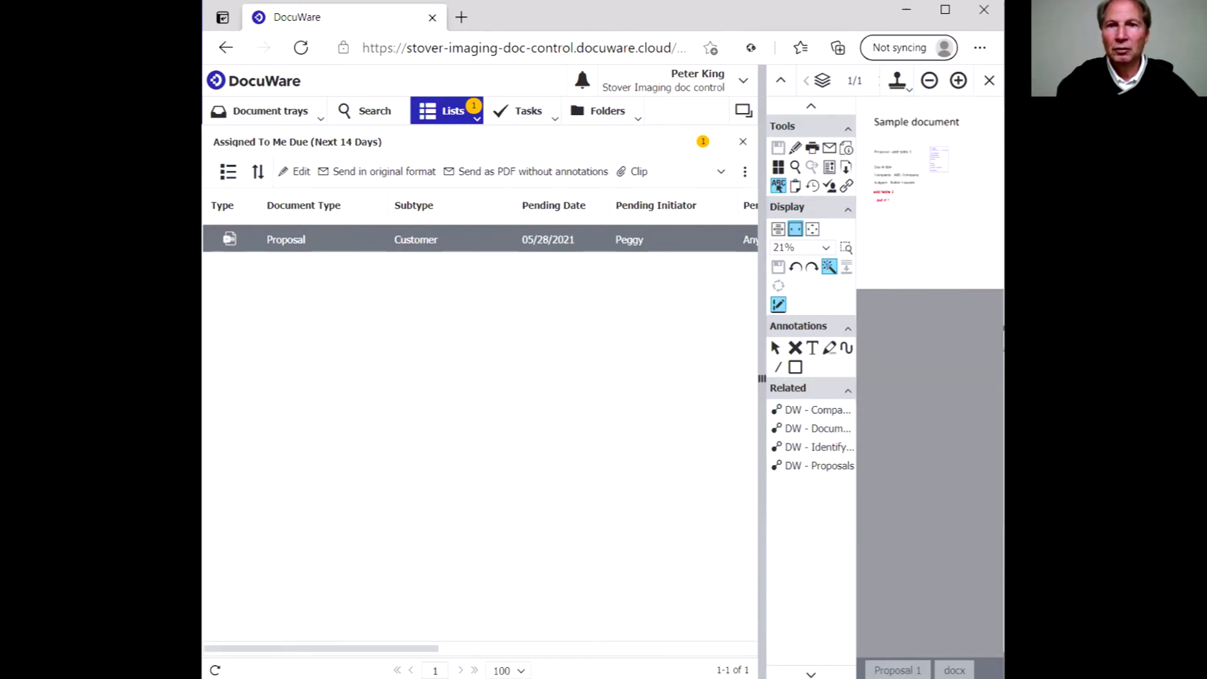
# - Stamp Proposal 004 with DW - Assignment Complete, commenting 'finished with table'
pyautogui.press('super+Up')
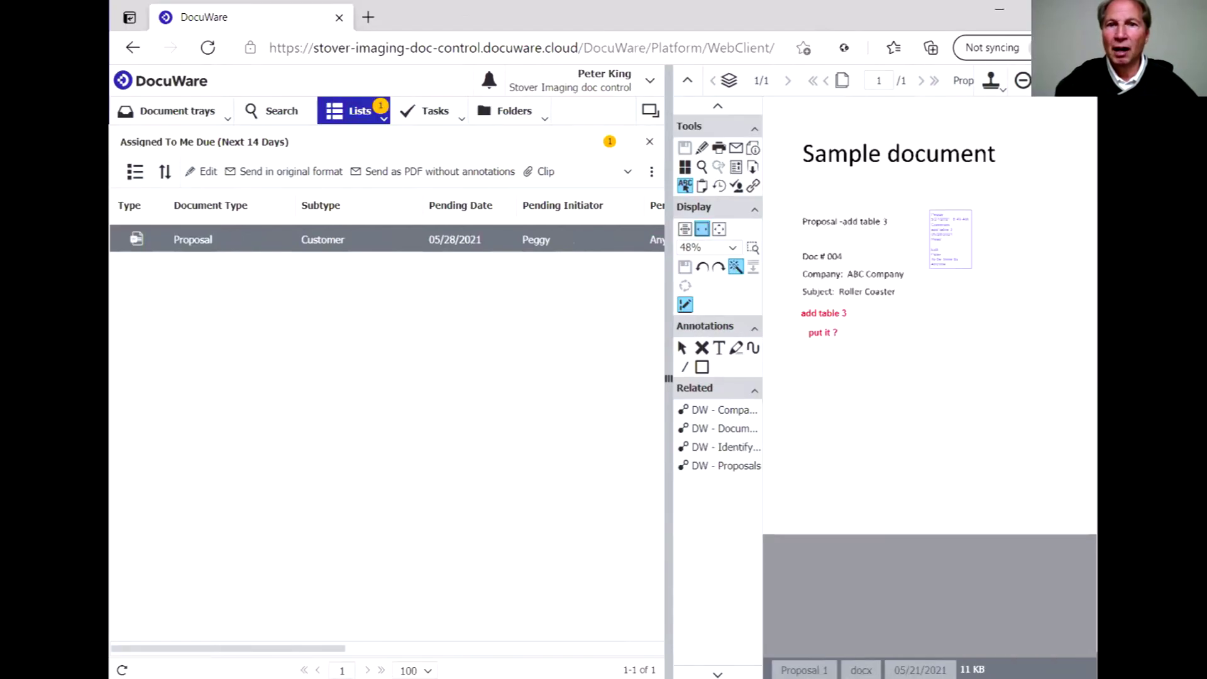
pyautogui.click(991, 85)
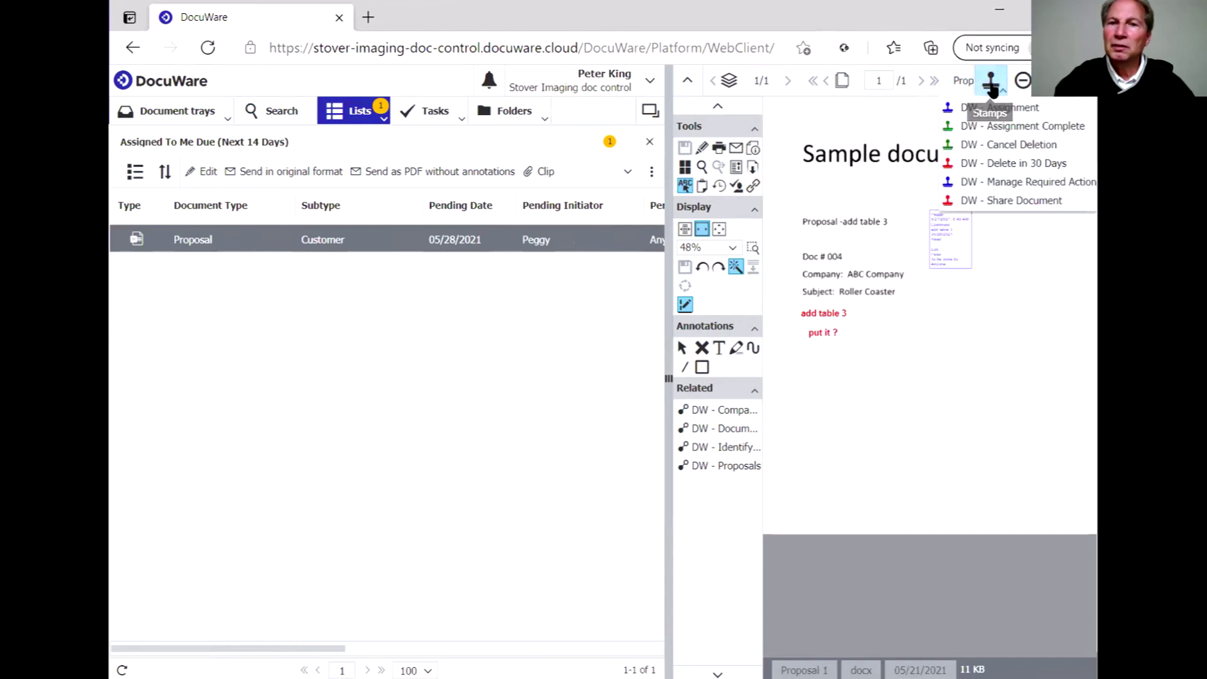
pyautogui.click(1004, 126)
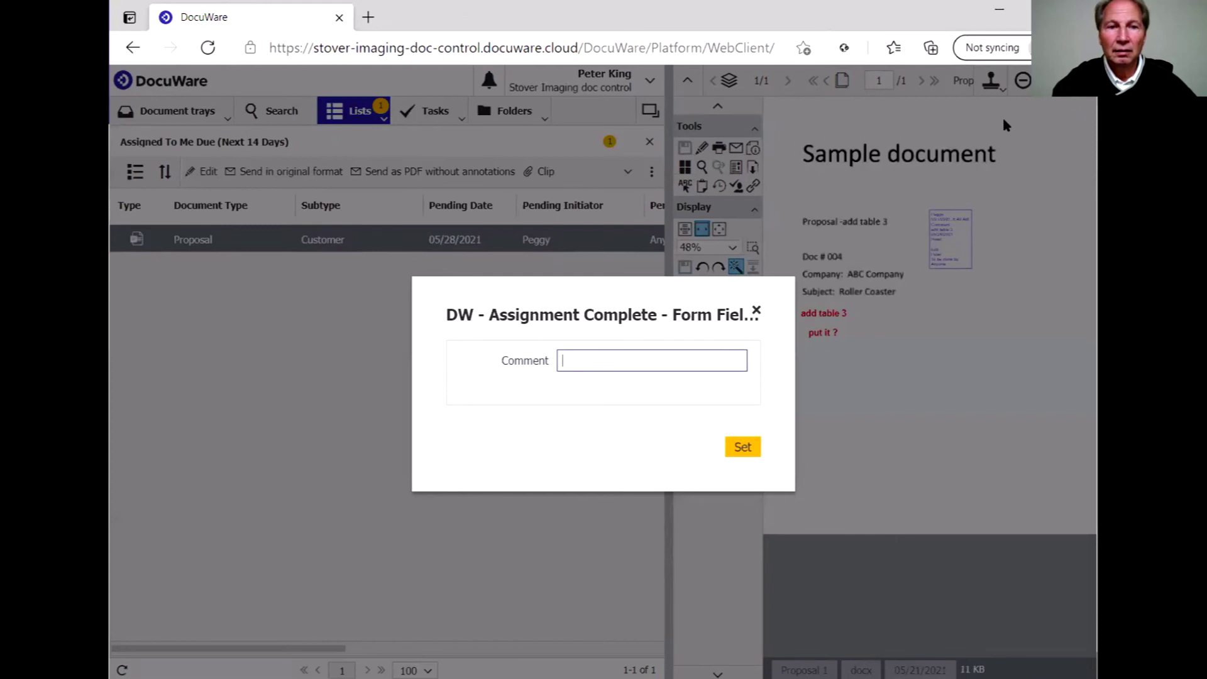
pyautogui.write('f')
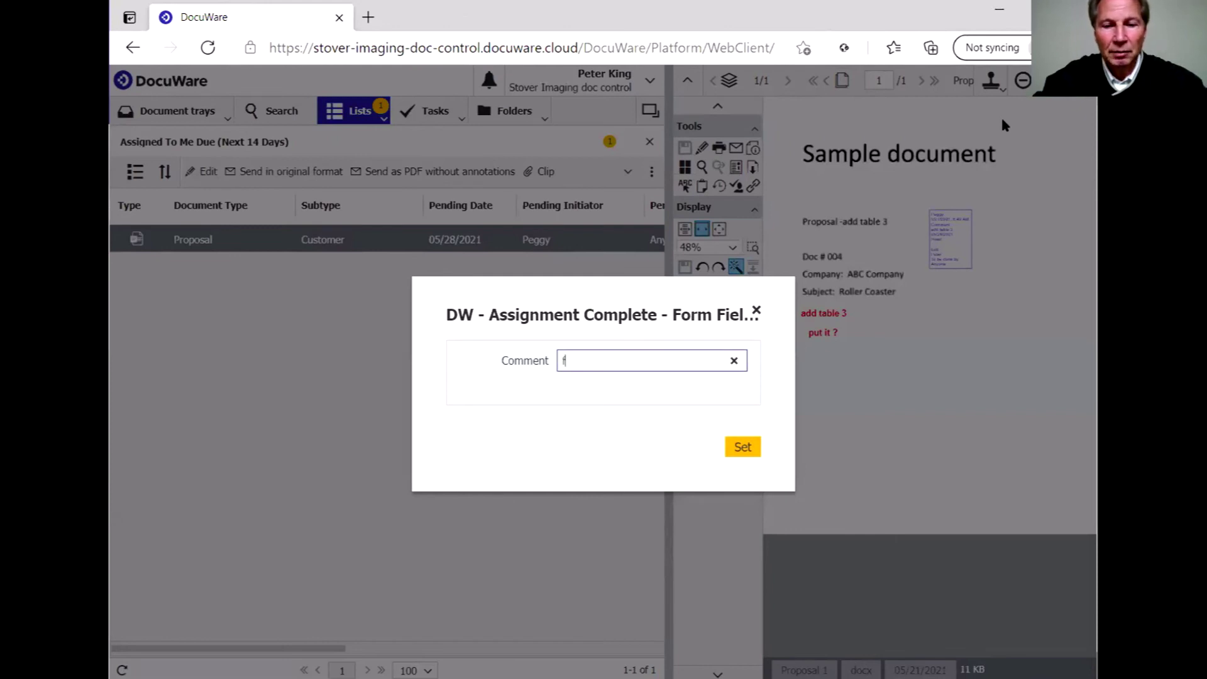
pyautogui.write('inished')
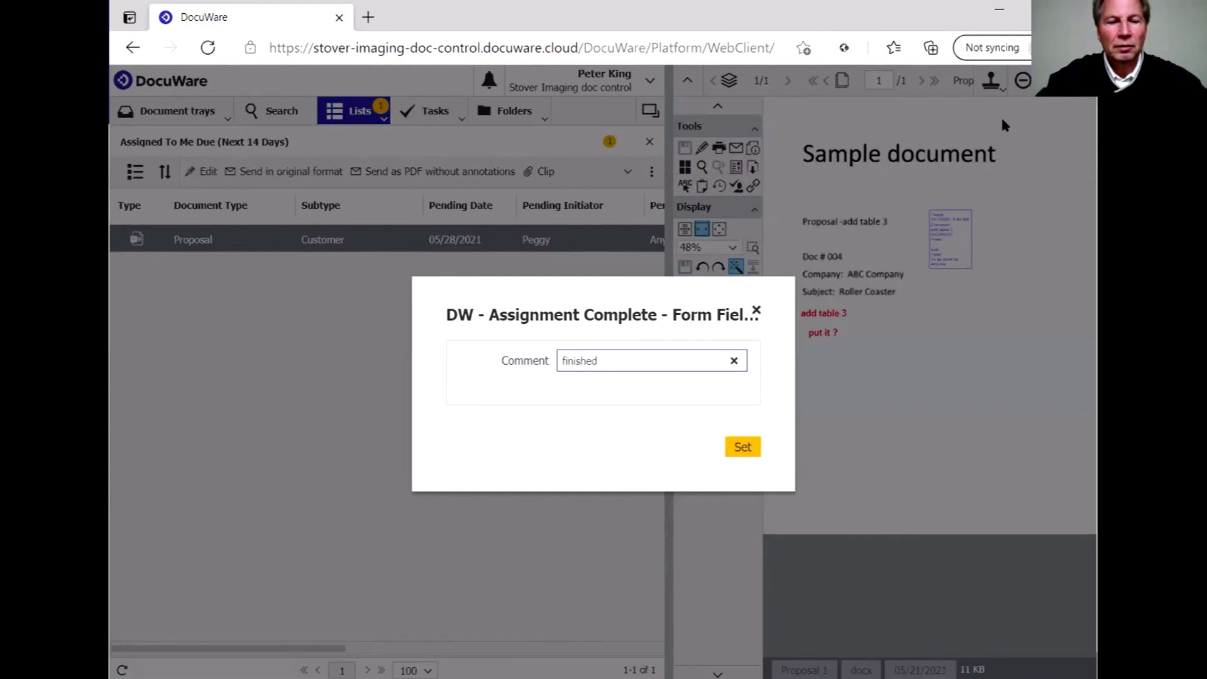
pyautogui.write(' with table')
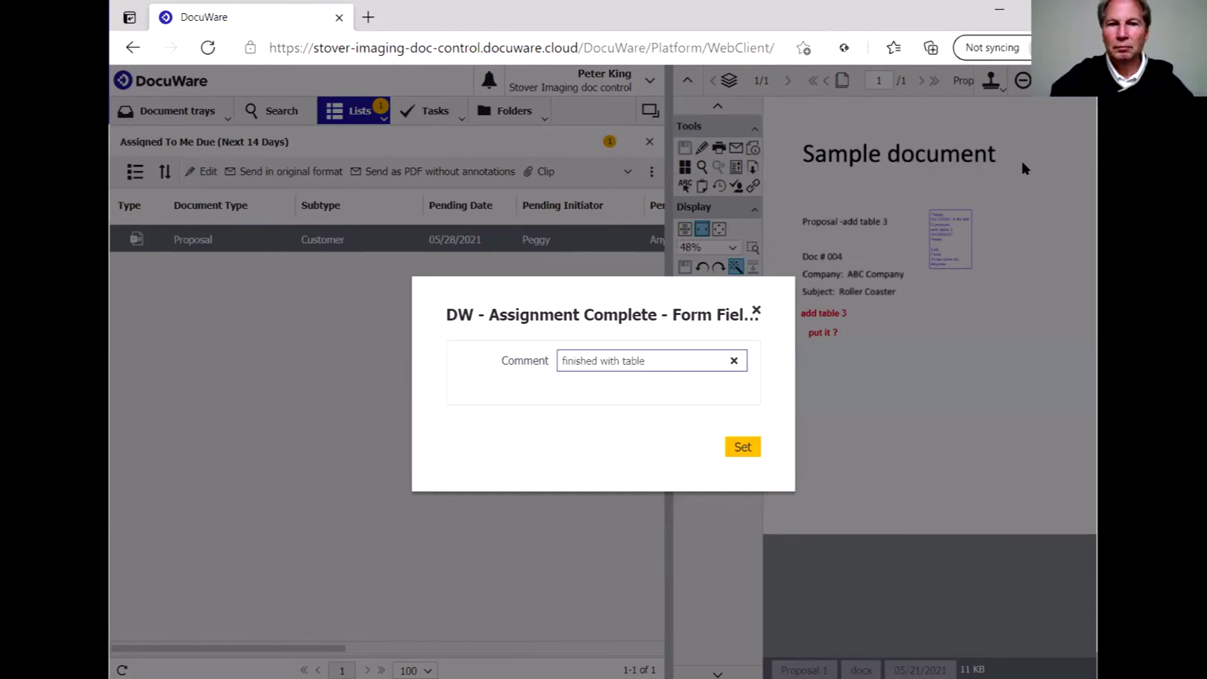
pyautogui.click(731, 444)
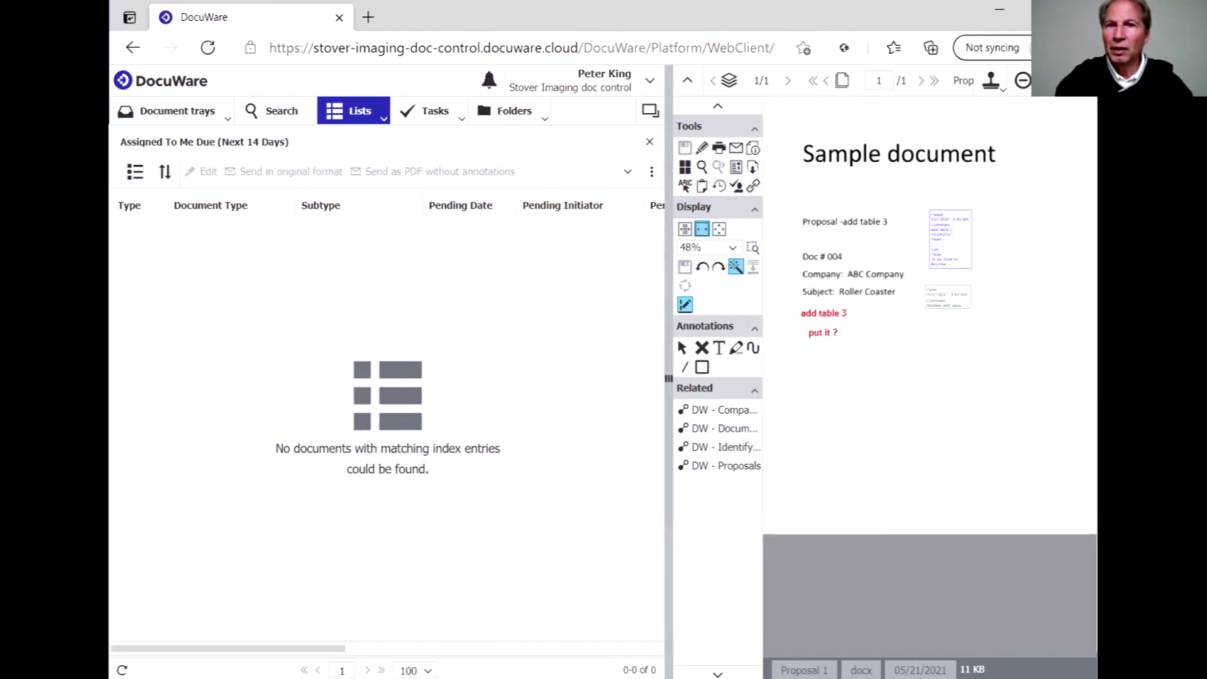
pyautogui.press('super+Up')
# - Maximize the browser window holding the other user's DocuWare session
pyautogui.doubleClick(941, 17)
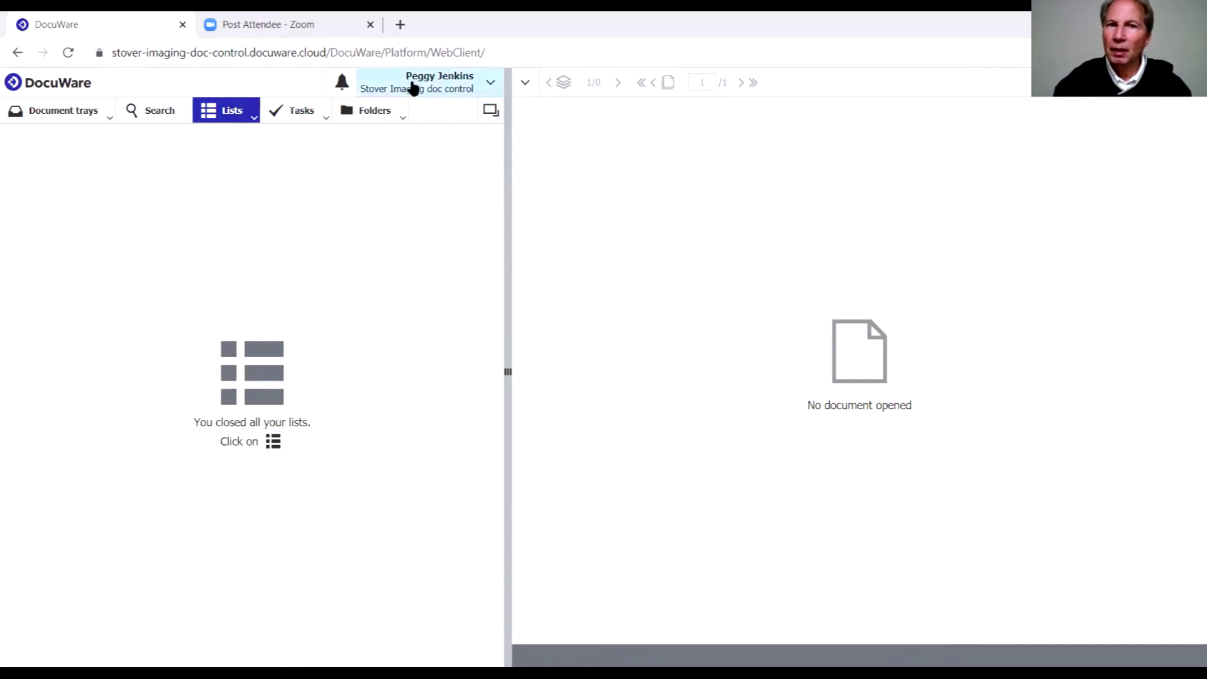
# - Open Contract 1 from the Inbox tray and start storing it as a DW - Documents Contract
pyautogui.click(56, 121)
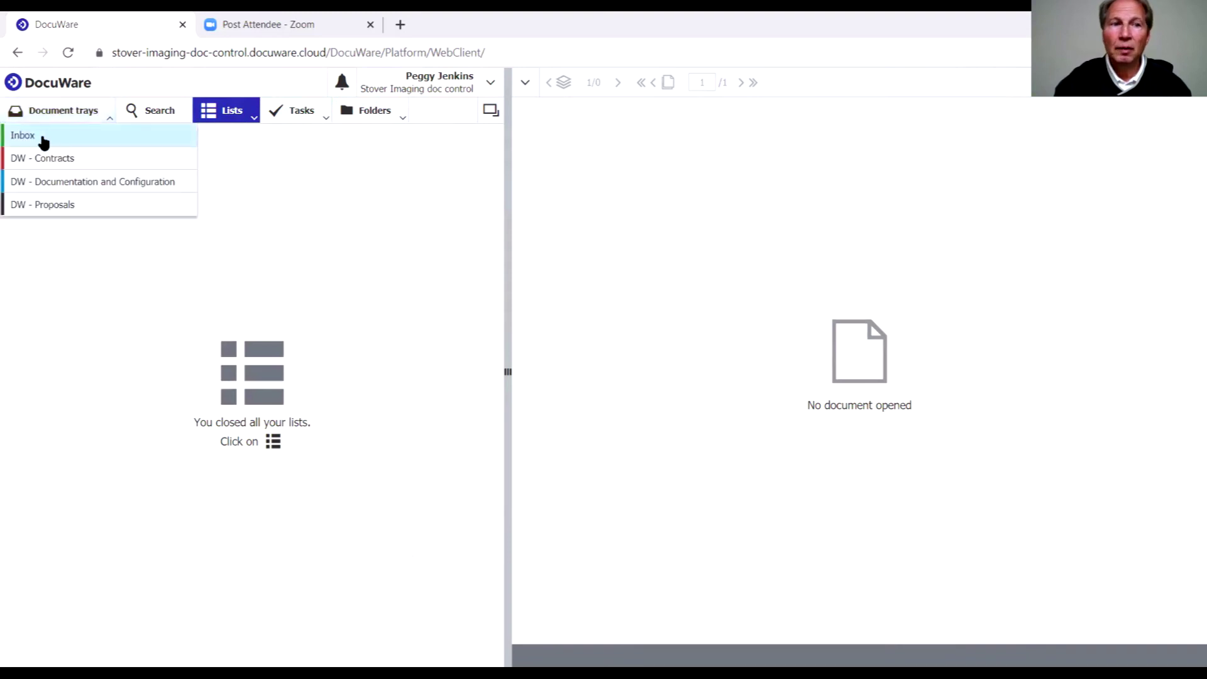
pyautogui.click(43, 142)
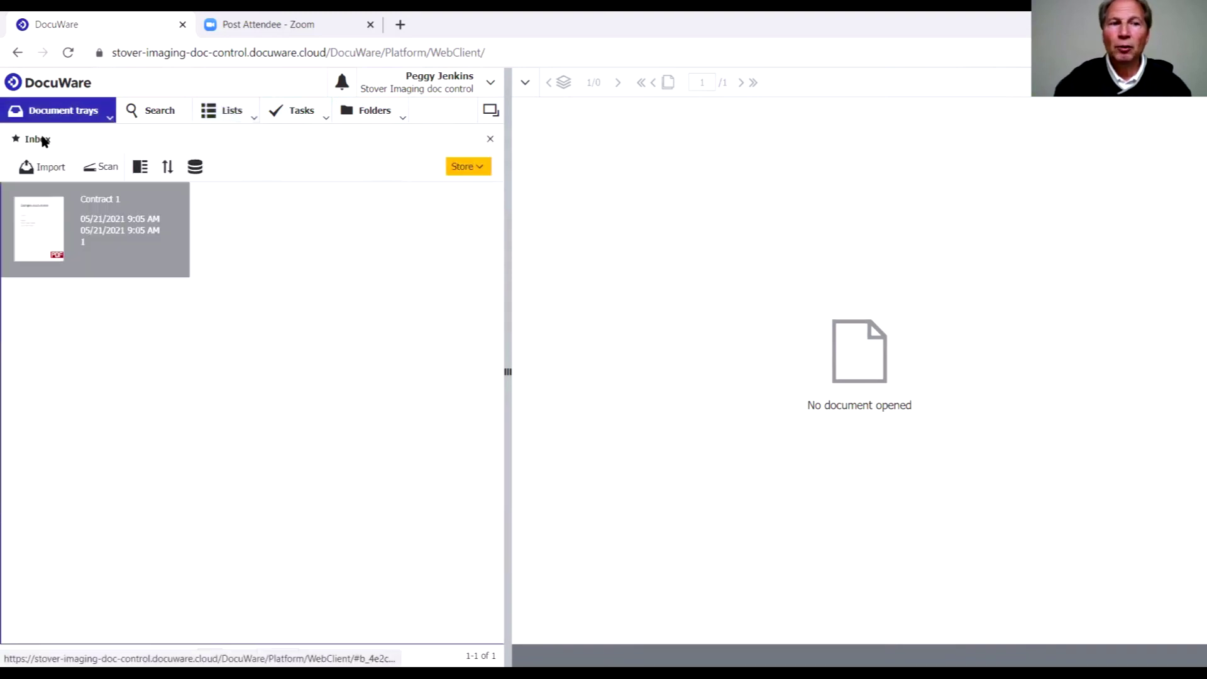
pyautogui.click(47, 213)
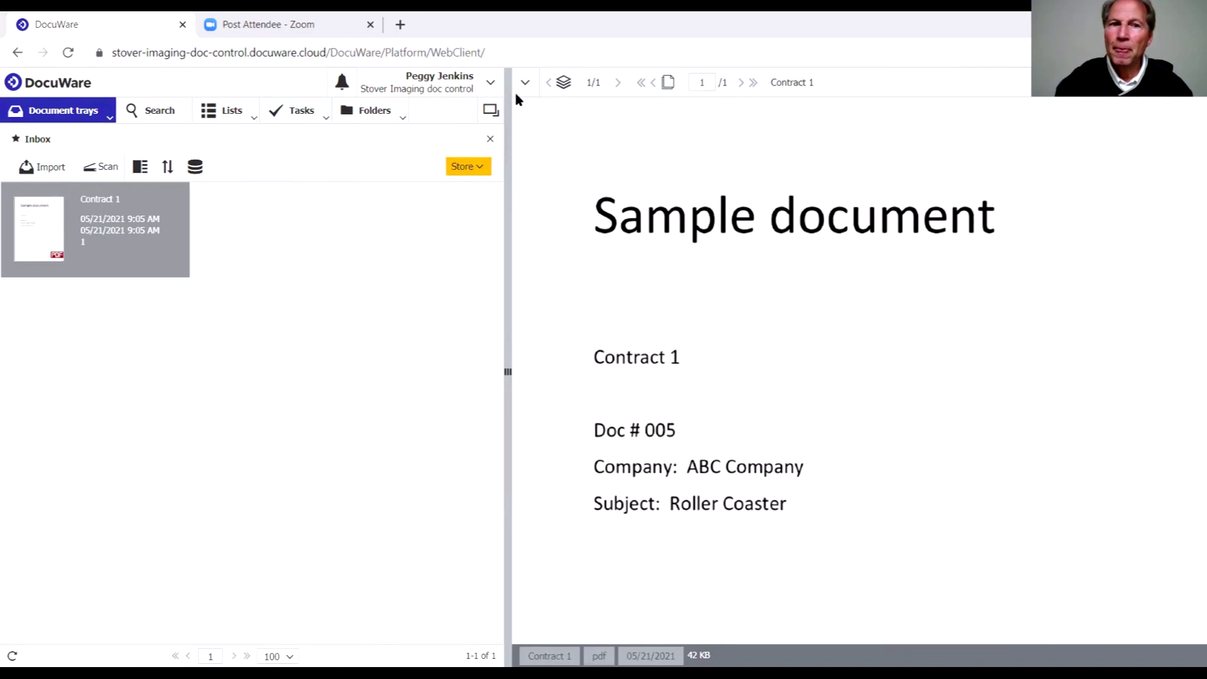
pyautogui.click(476, 168)
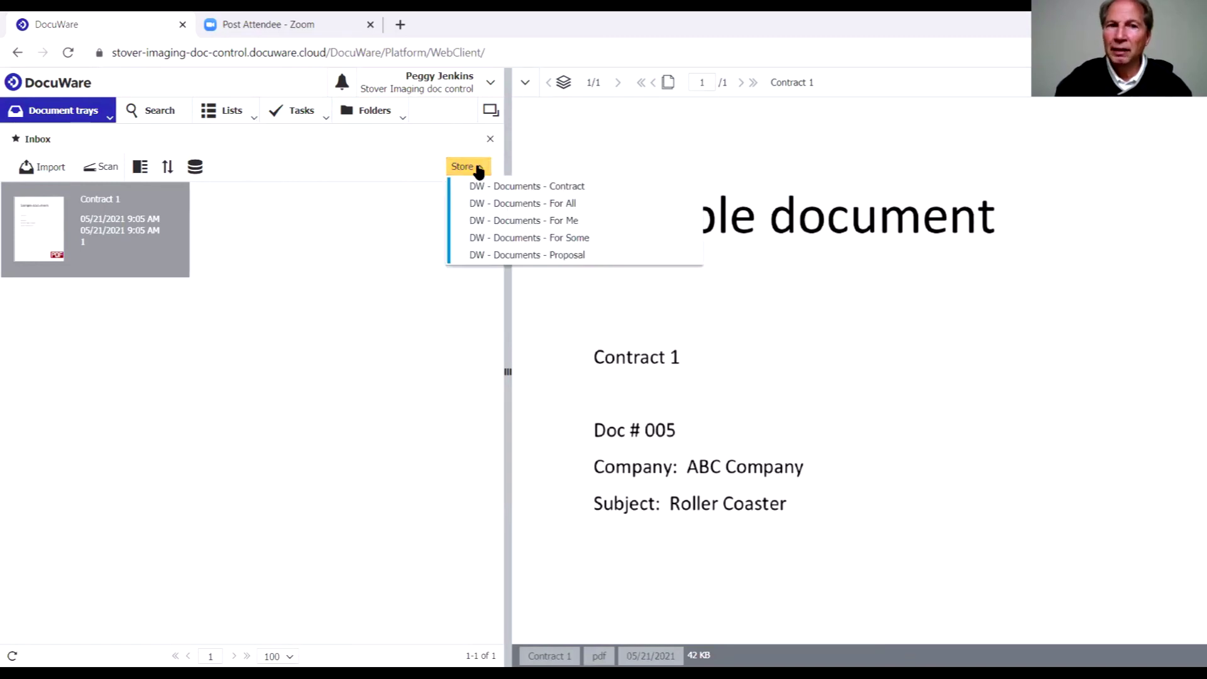
pyautogui.click(526, 189)
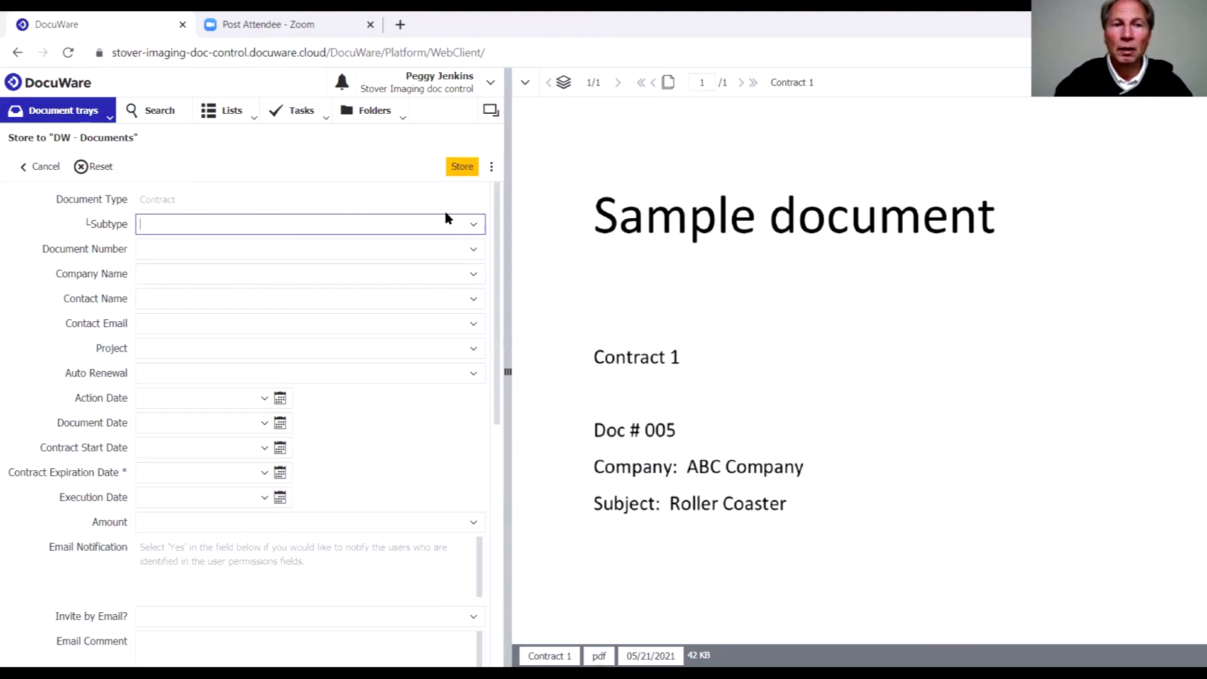
# - Set Subtype Financial, Document Number 005, Company ABC Company, Project demo2 and Auto Renewal Yes
pyautogui.click(472, 226)
pyautogui.click(216, 269)
pyautogui.click(283, 250)
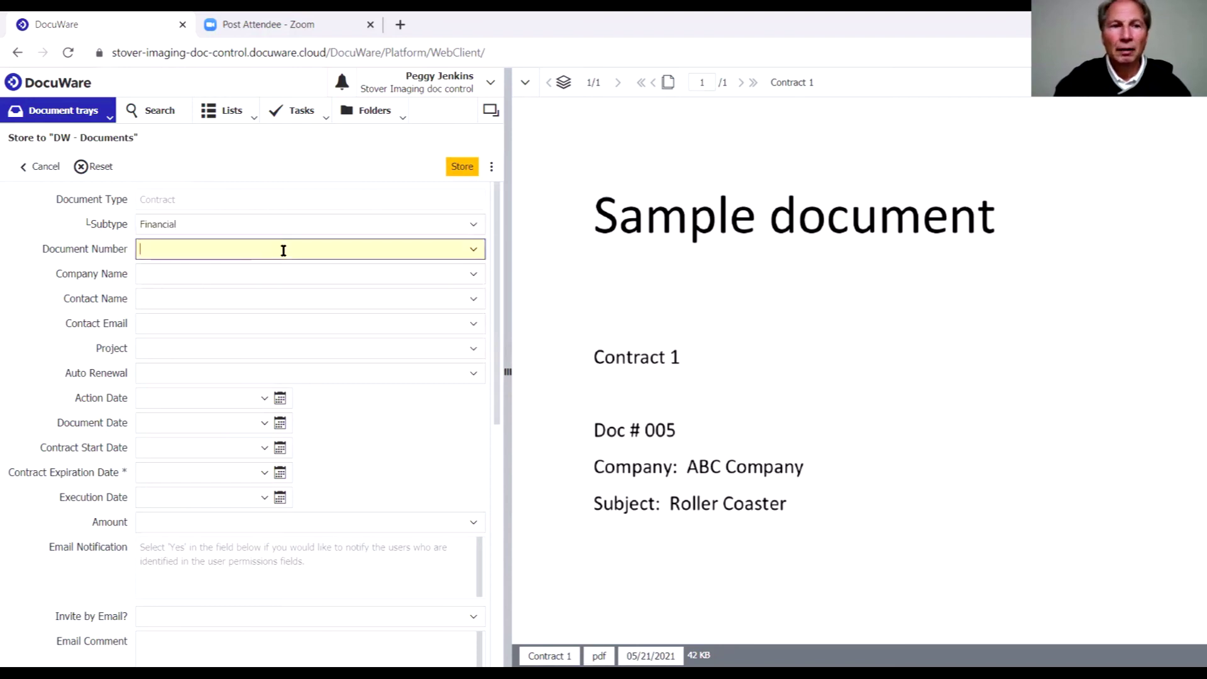
pyautogui.click(660, 428)
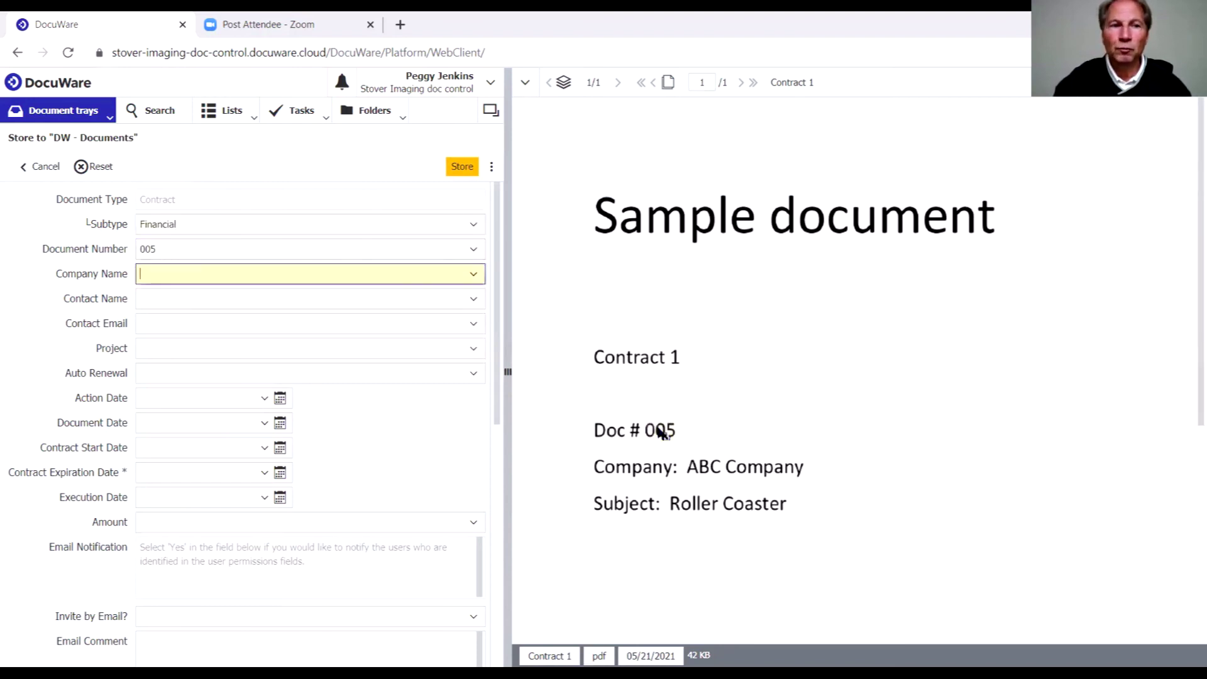
pyautogui.click(692, 470)
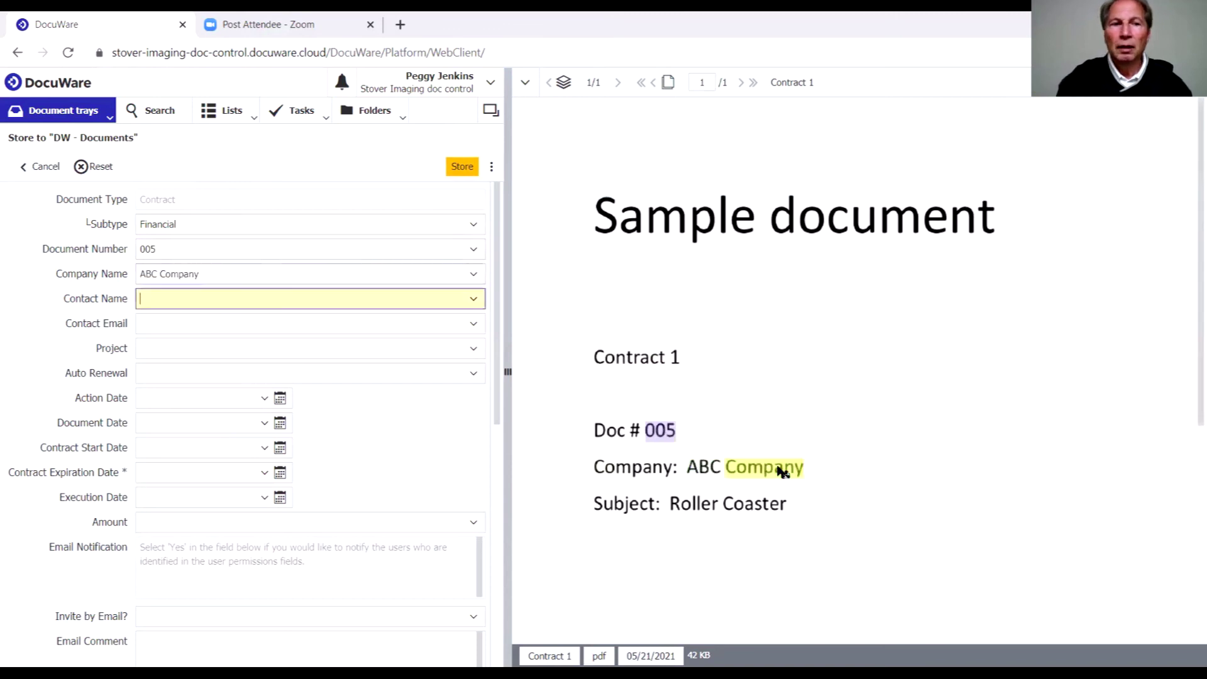
pyautogui.click(207, 356)
pyautogui.write('d')
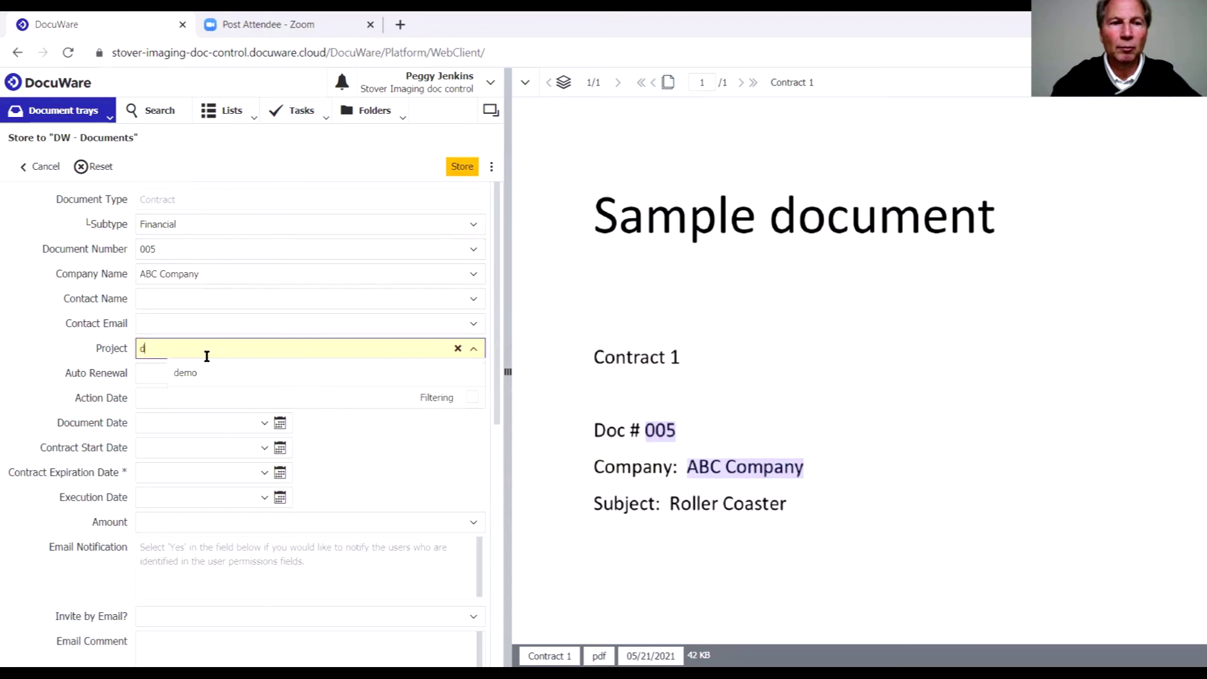
pyautogui.click(197, 372)
pyautogui.write('2')
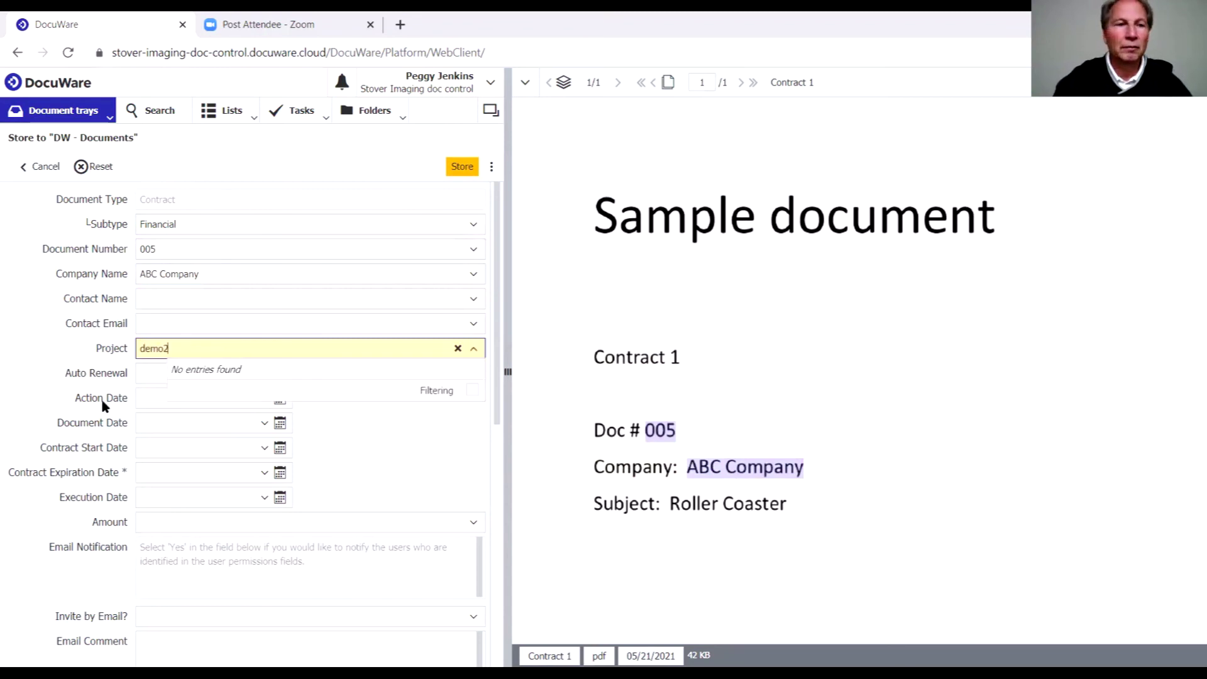
pyautogui.click(146, 371)
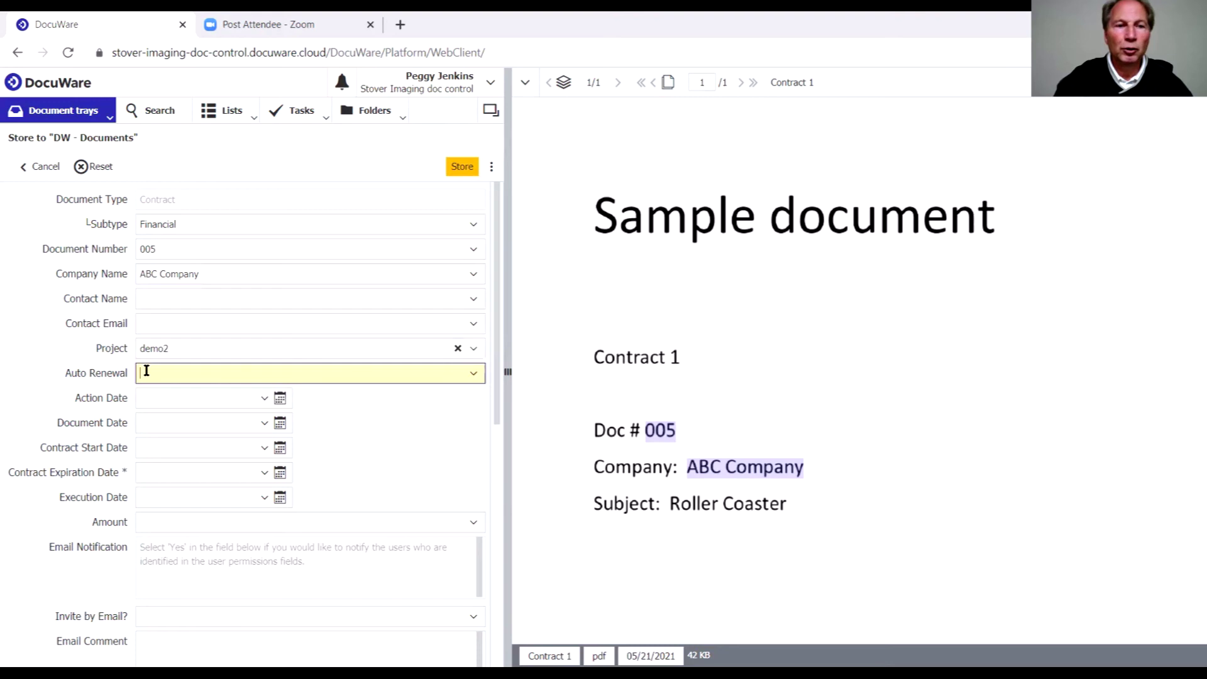
pyautogui.click(473, 373)
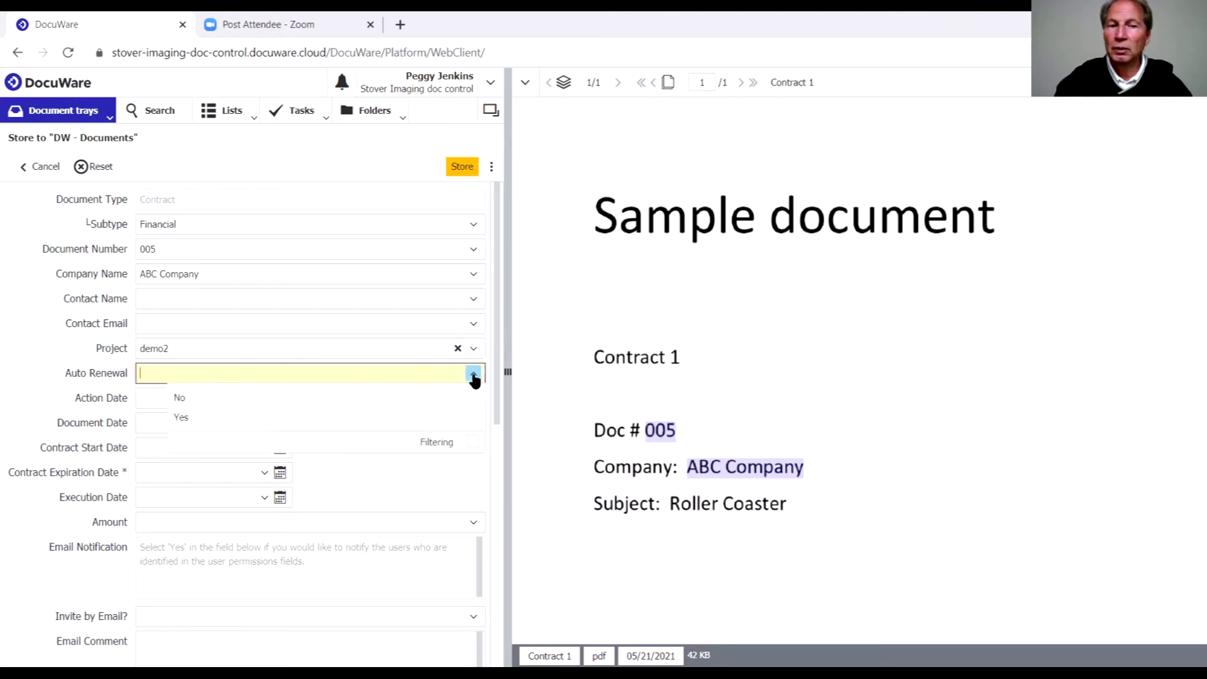
pyautogui.click(198, 417)
# - Set Action Date 05/22, Document Date 05/21, Contract Start 05/01, Expiration 05/30 and Execution 05/31/2021
pyautogui.click(213, 395)
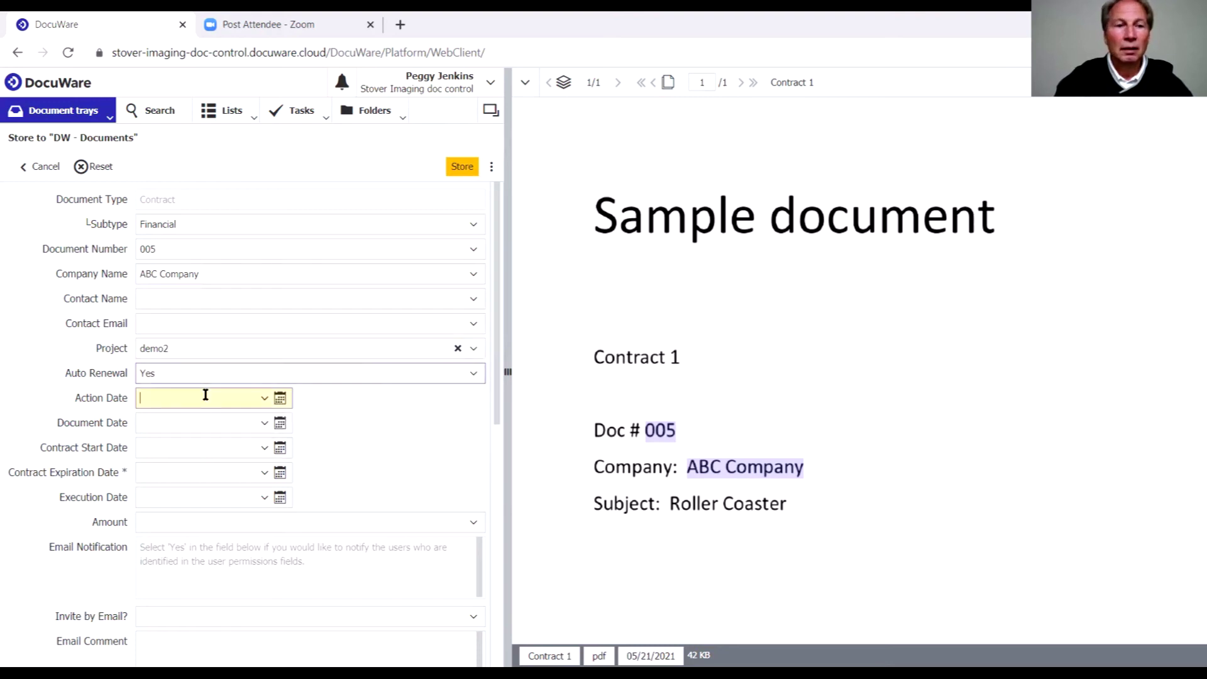
pyautogui.click(280, 399)
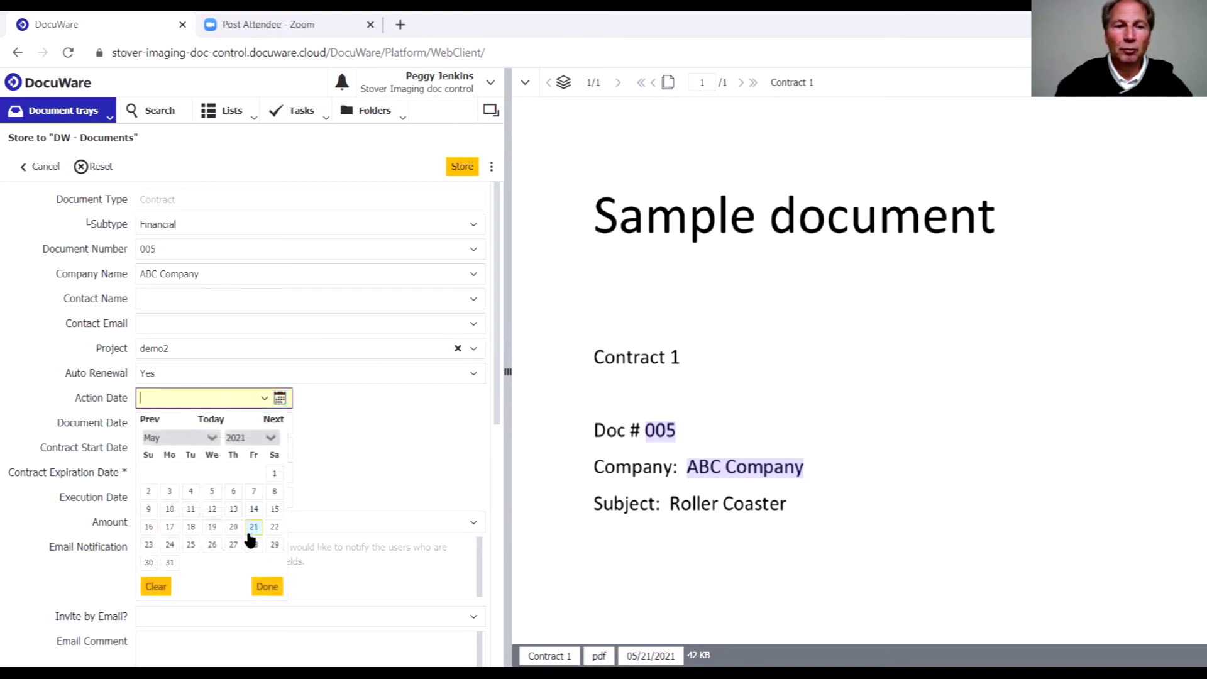
pyautogui.click(274, 528)
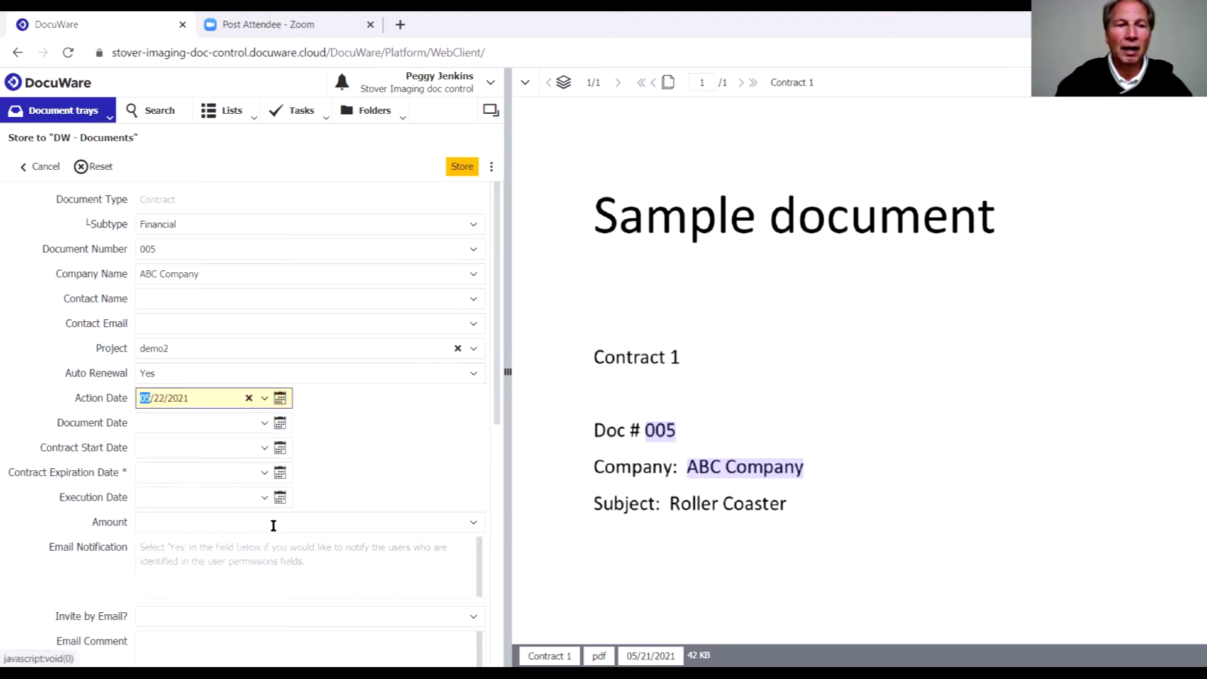
pyautogui.click(235, 429)
pyautogui.press('Down')
pyautogui.click(349, 433)
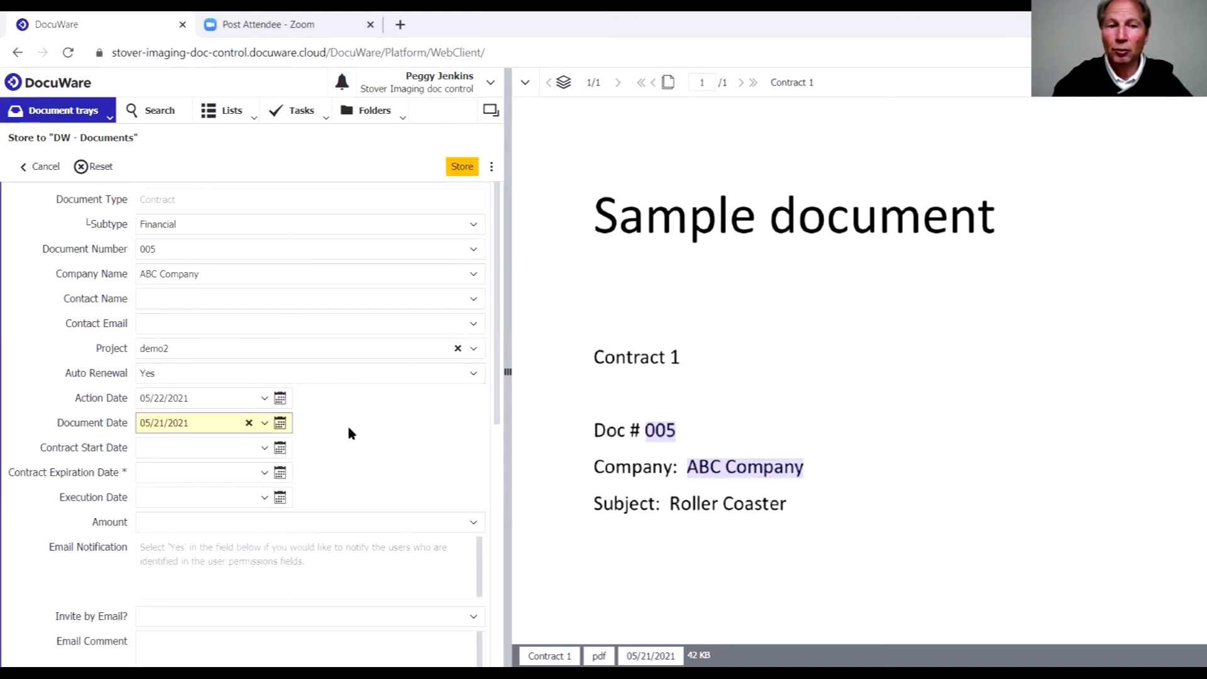
pyautogui.click(281, 449)
pyautogui.click(275, 524)
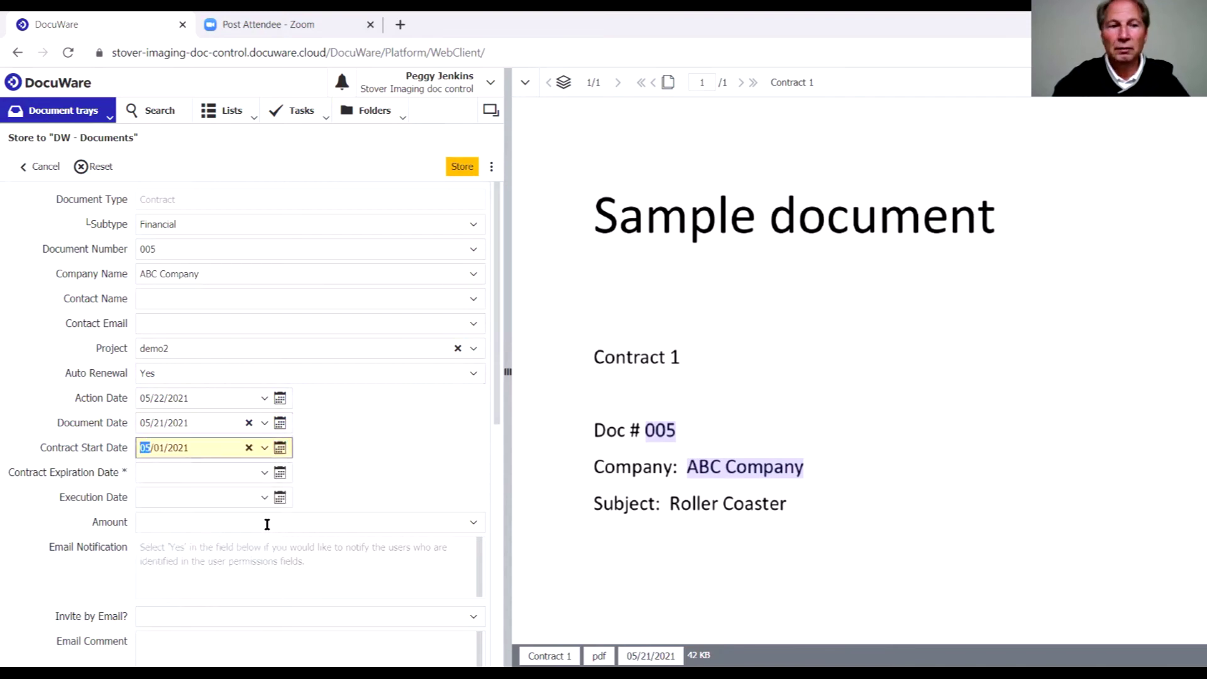
pyautogui.click(280, 472)
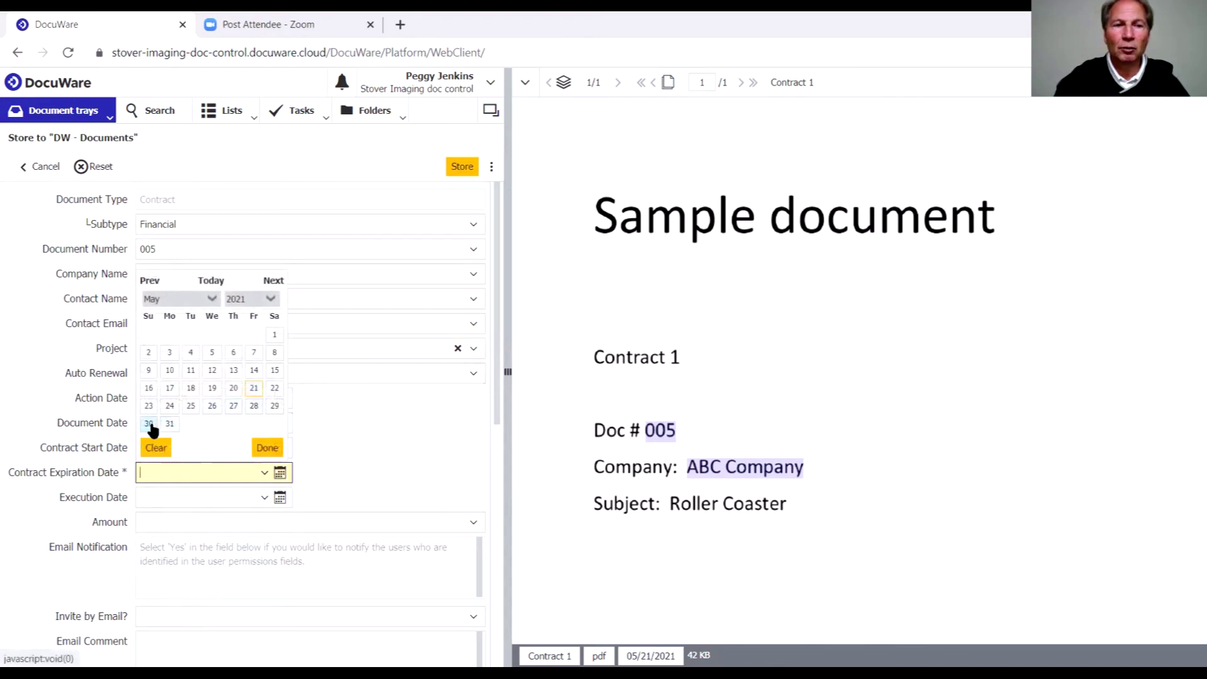
pyautogui.click(149, 424)
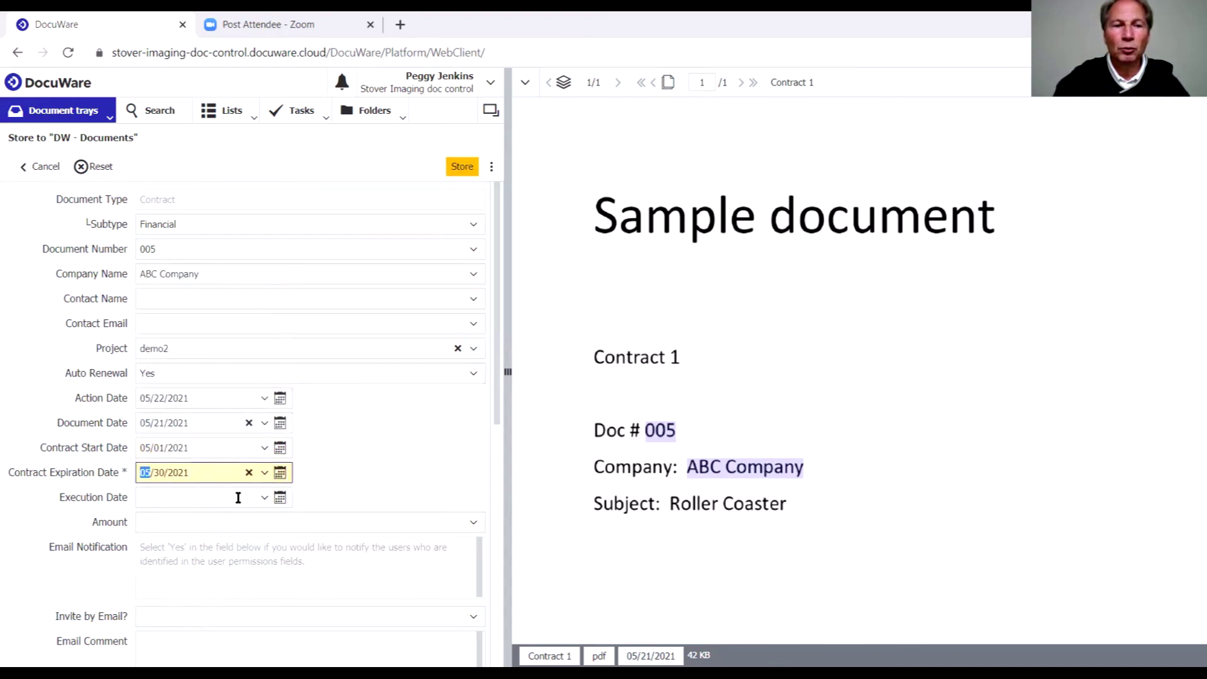
pyautogui.click(280, 498)
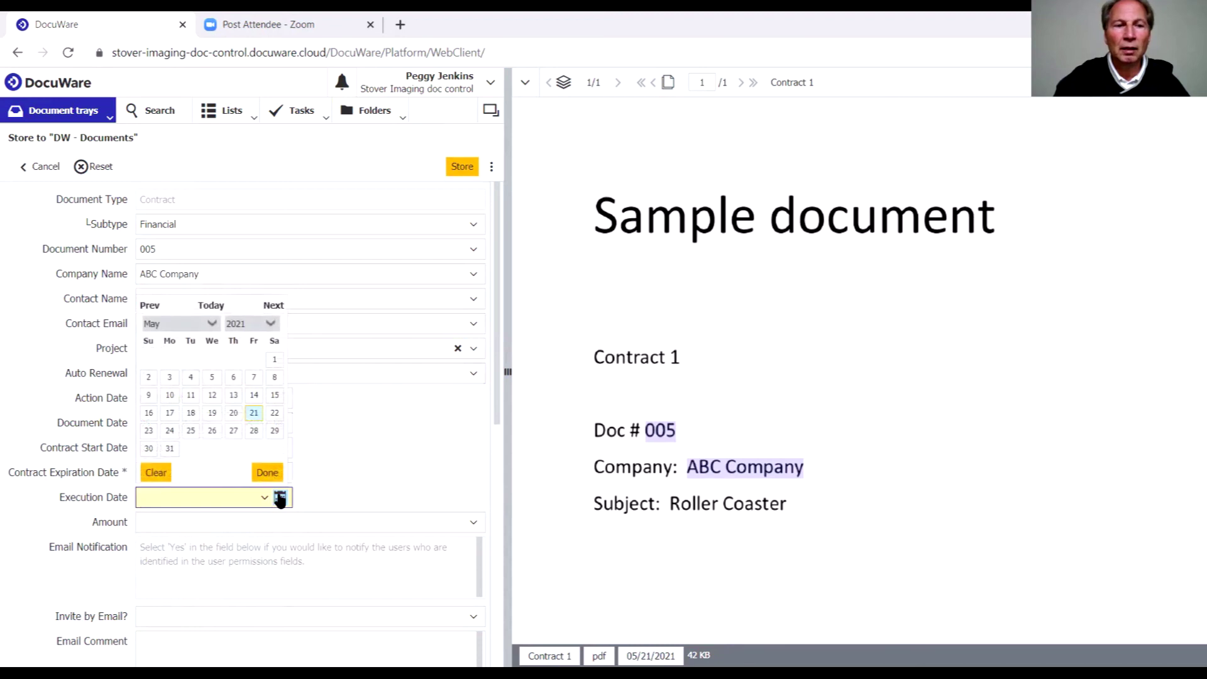
pyautogui.click(171, 449)
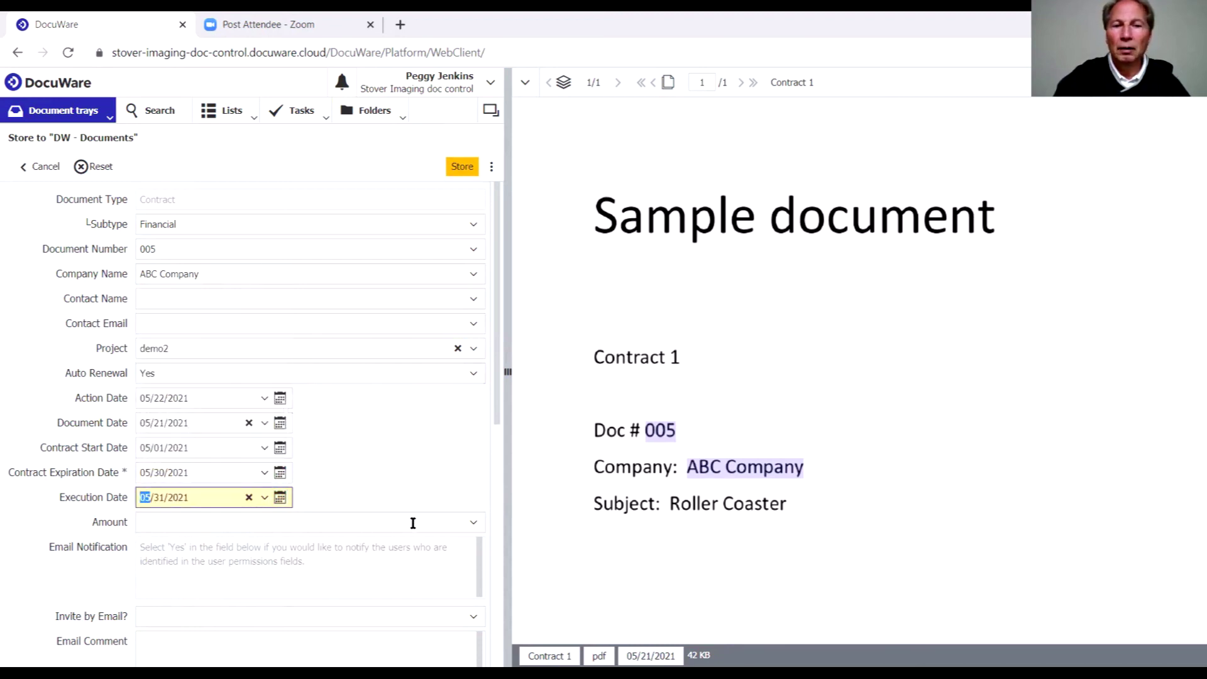
# - Review the Invite by Email? and Edit permission options unchanged, then store Contract 1
pyautogui.moveTo(501, 416); pyautogui.dragTo(520, 571)
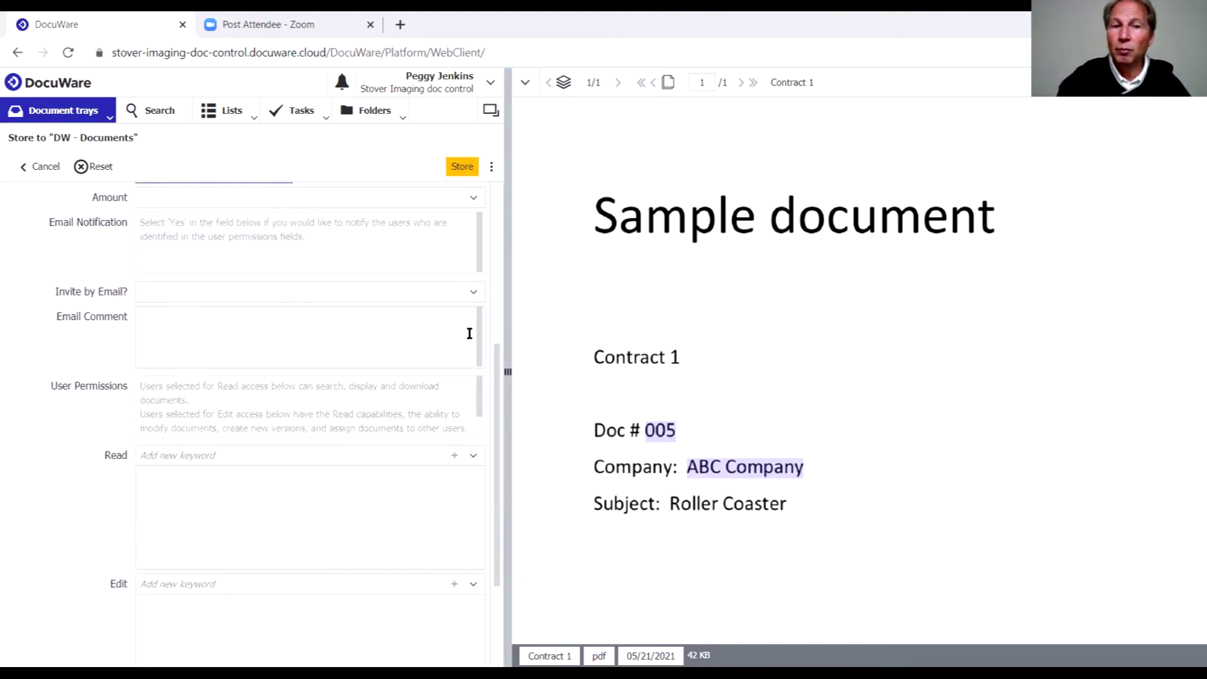
pyautogui.click(473, 292)
pyautogui.click(48, 250)
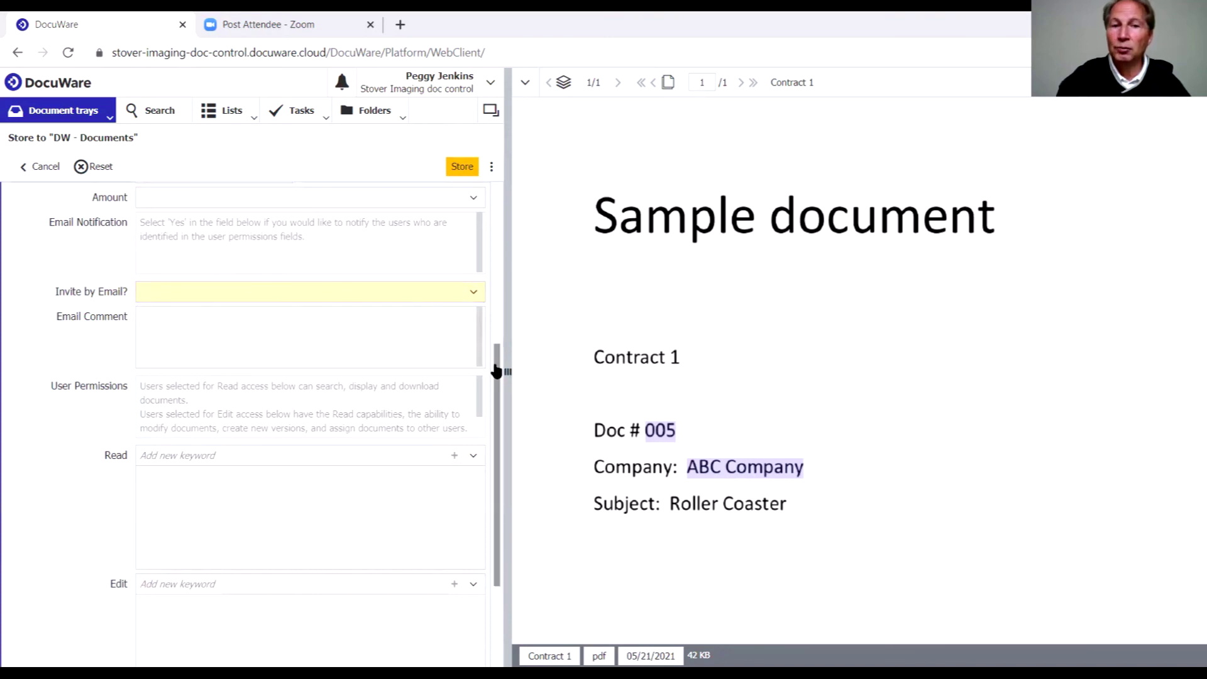
pyautogui.moveTo(496, 371); pyautogui.dragTo(503, 466)
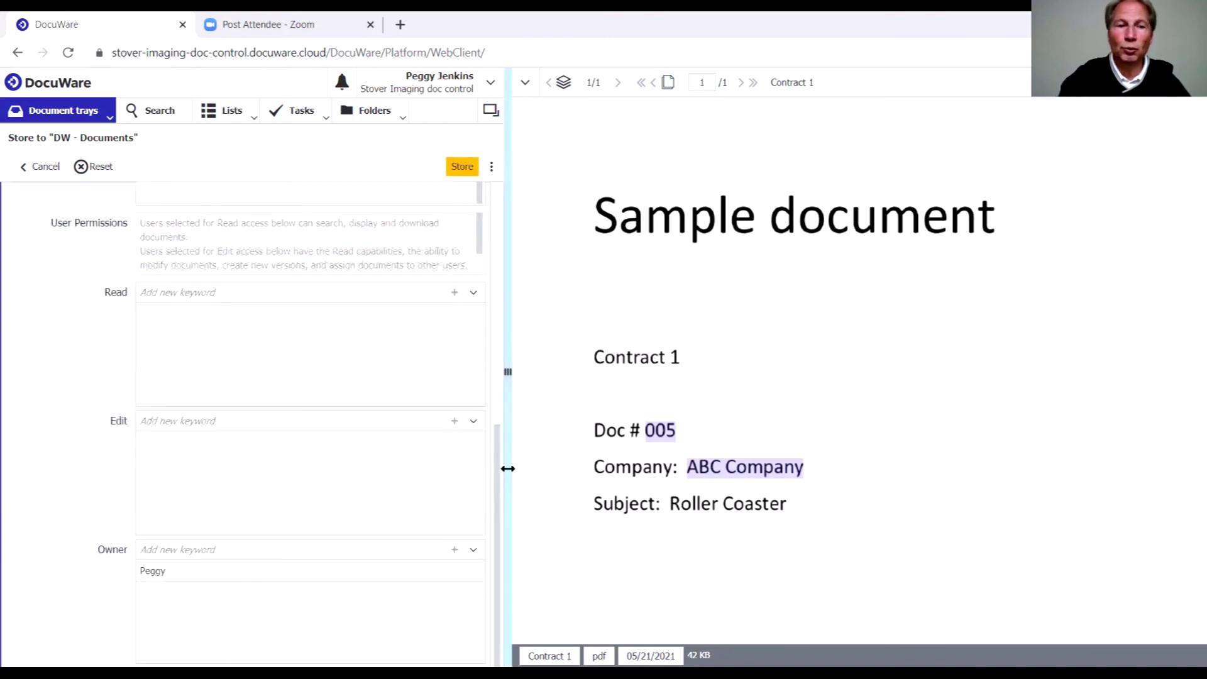
pyautogui.click(472, 421)
pyautogui.click(37, 434)
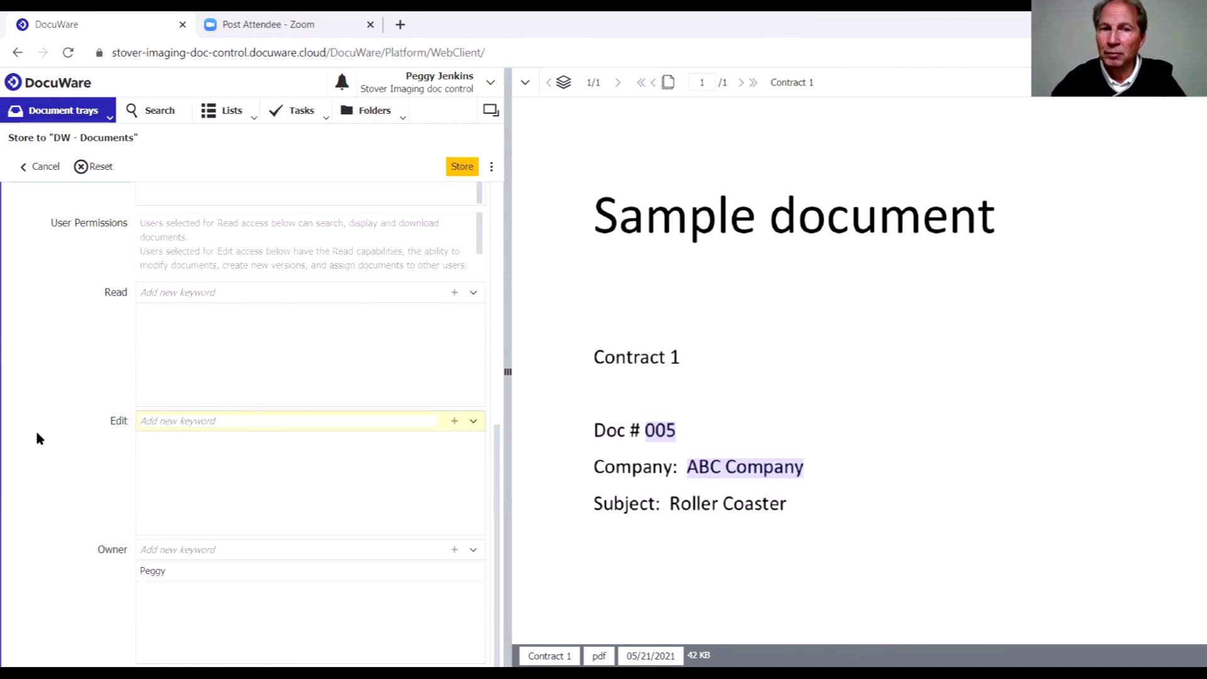
pyautogui.click(461, 167)
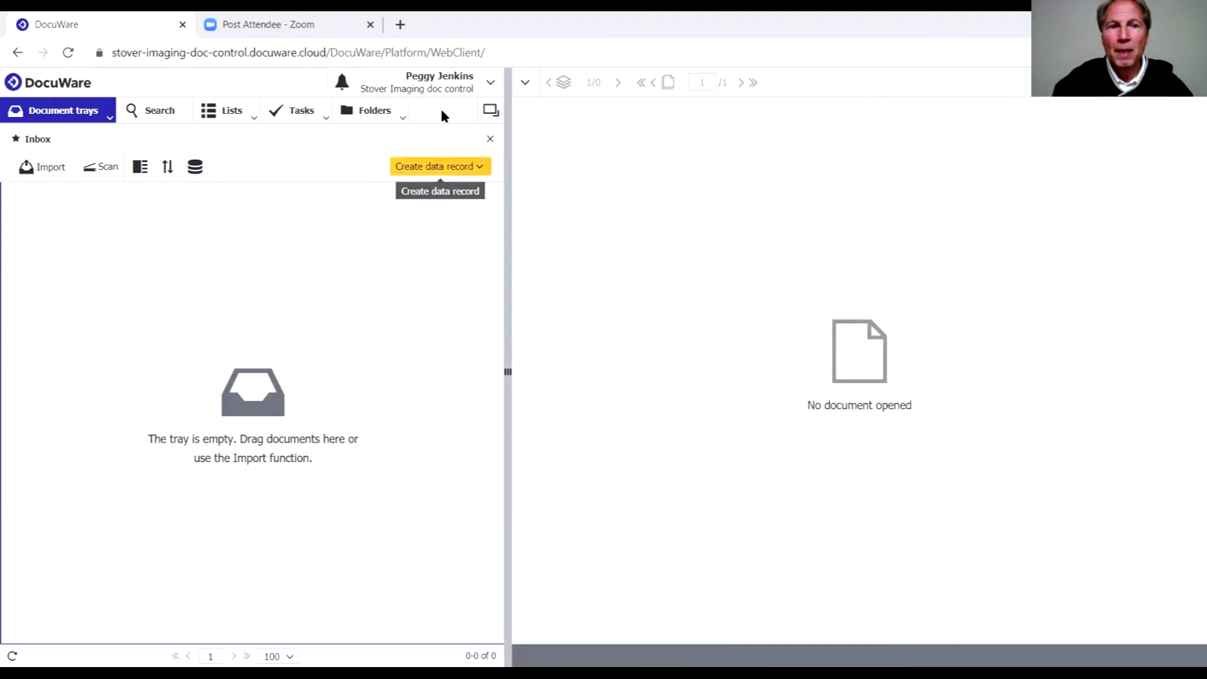
# - Open the saved list DW - Documents - Require Action Within 30 Days
pyautogui.click(223, 111)
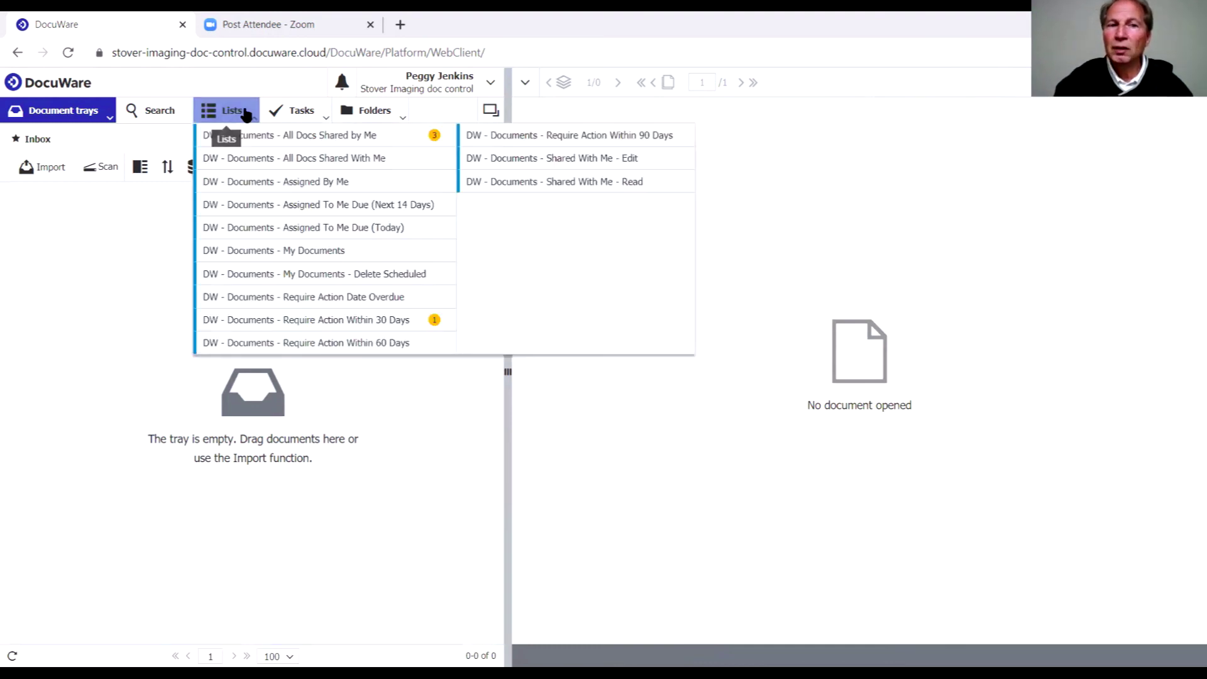
pyautogui.click(349, 321)
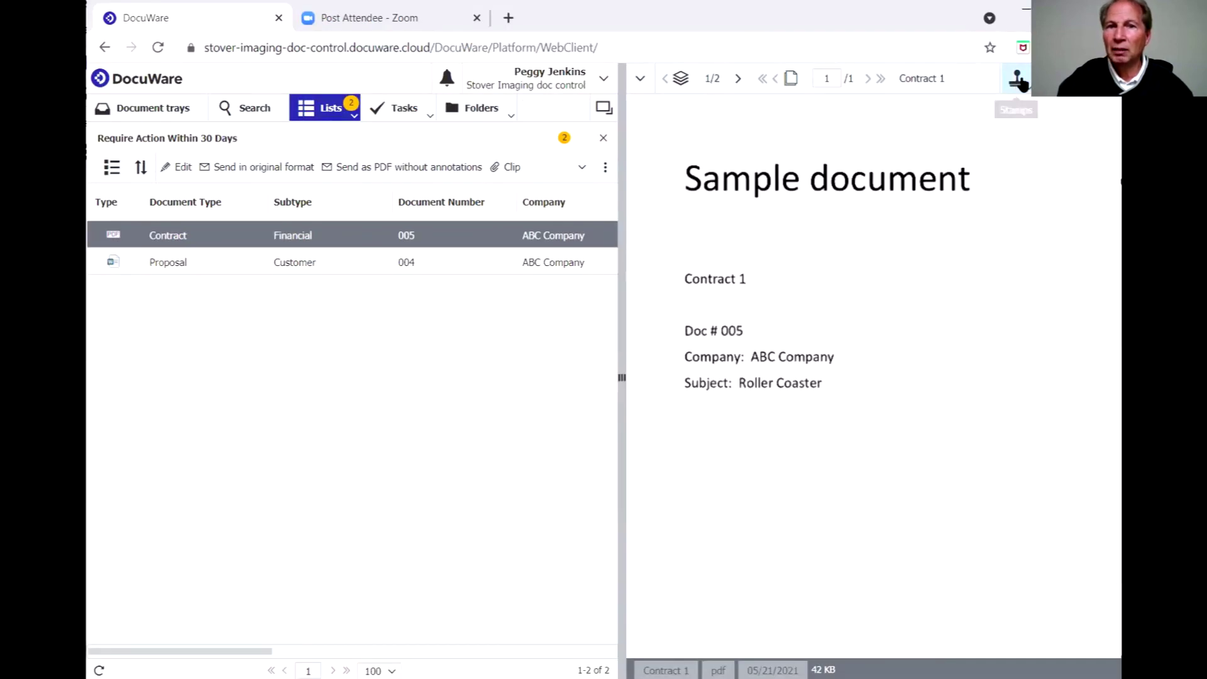
# - Stamp Contract 1 with DW - Manage Required Action, comment 'done', beside Doc # 005
pyautogui.click(1018, 80)
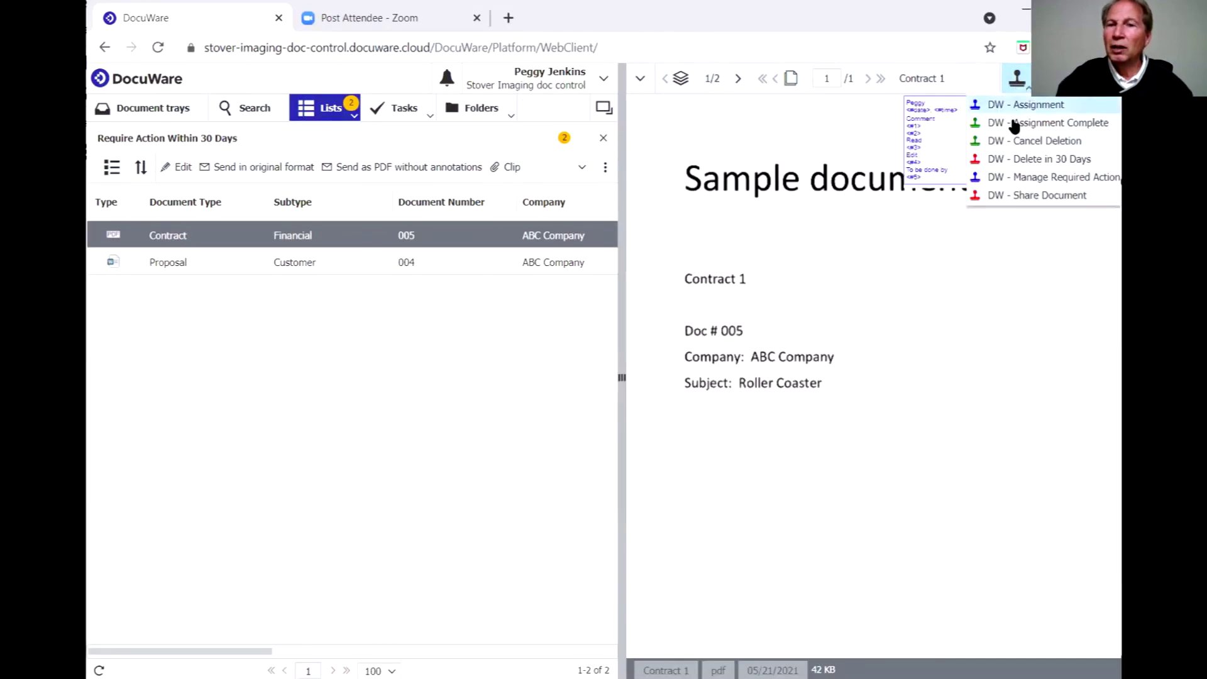
pyautogui.click(1031, 179)
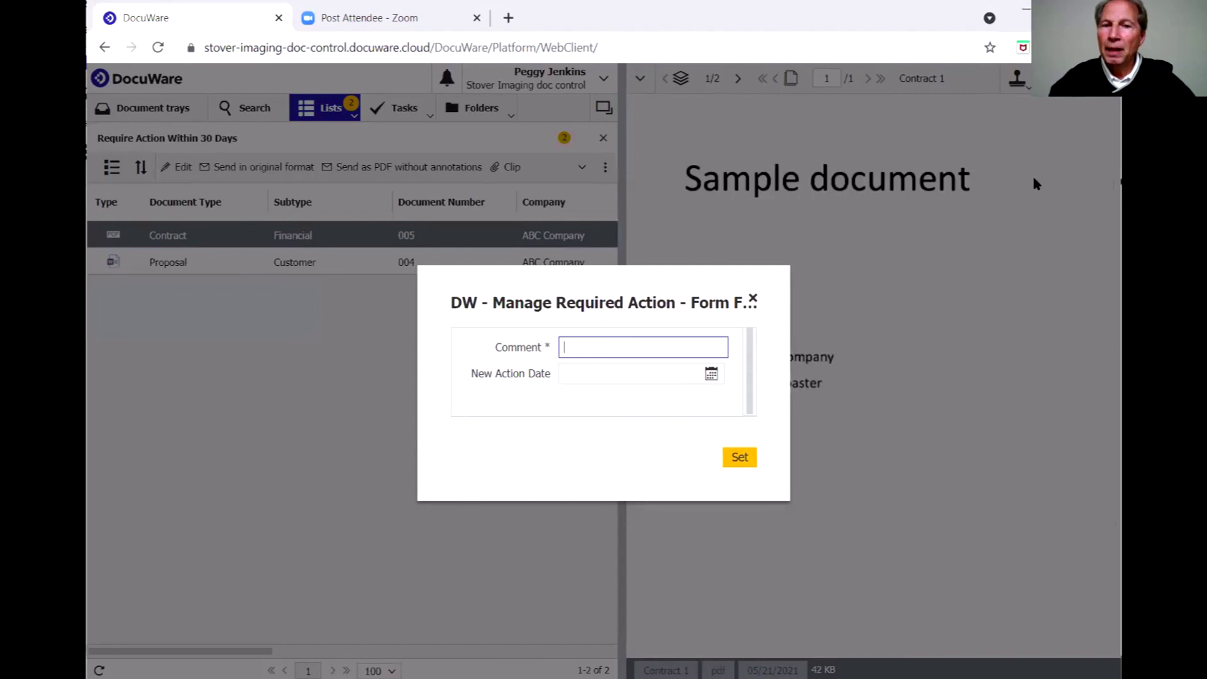
pyautogui.write('done')
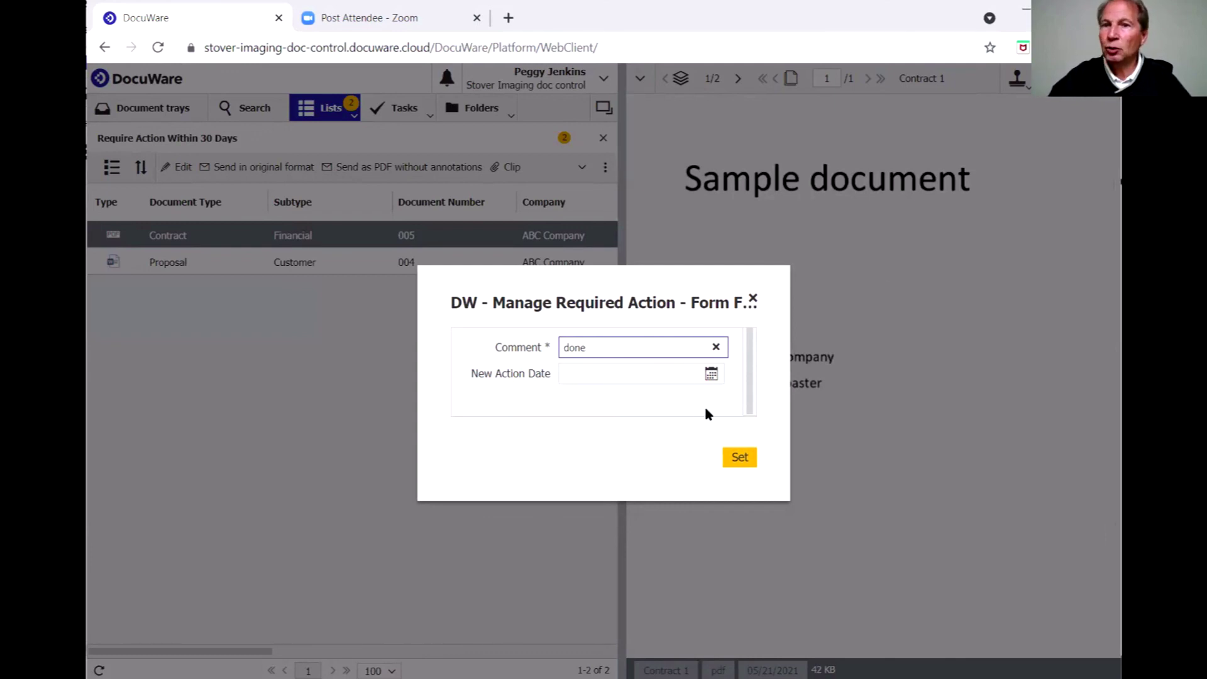
pyautogui.click(737, 459)
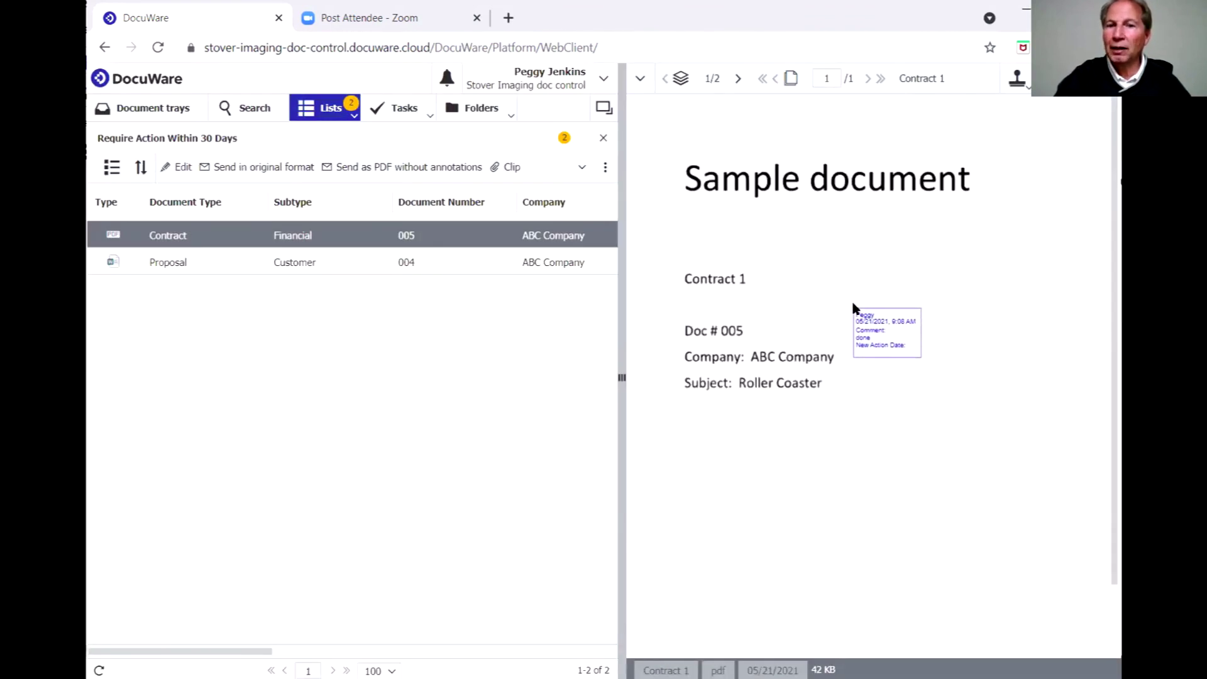
pyautogui.click(854, 308)
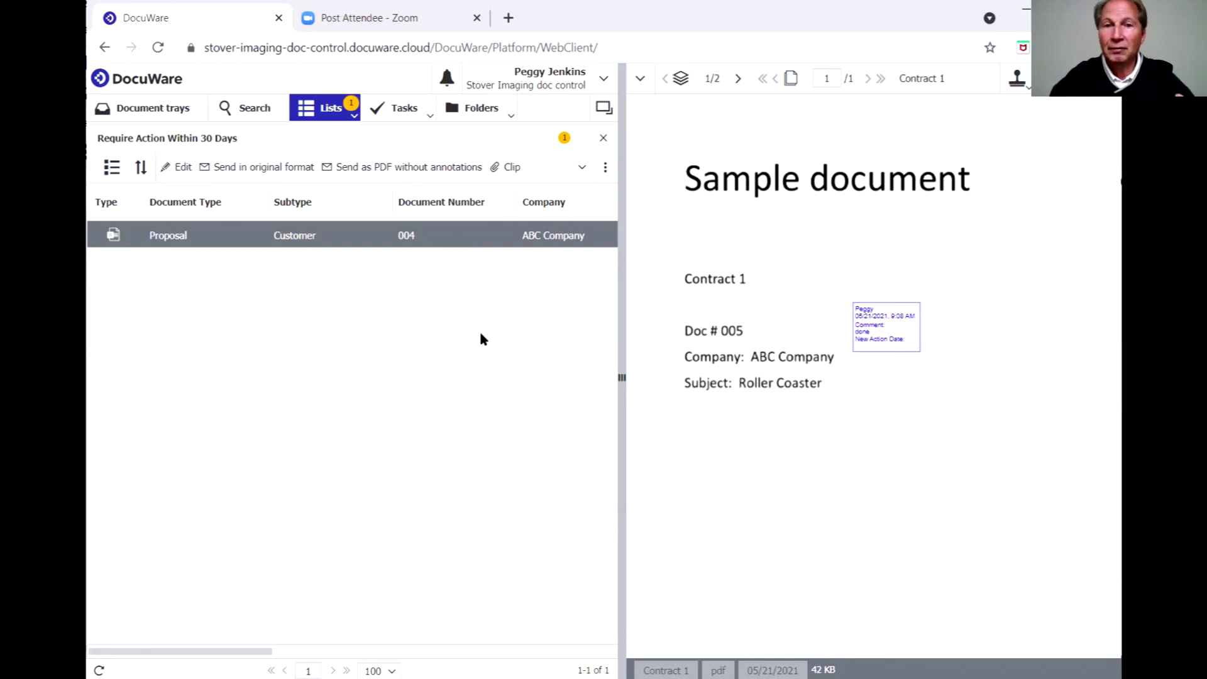
# - Stamp the Proposal with DW - Manage Required Action, comment 'done', and maximize the browser
pyautogui.click(375, 233)
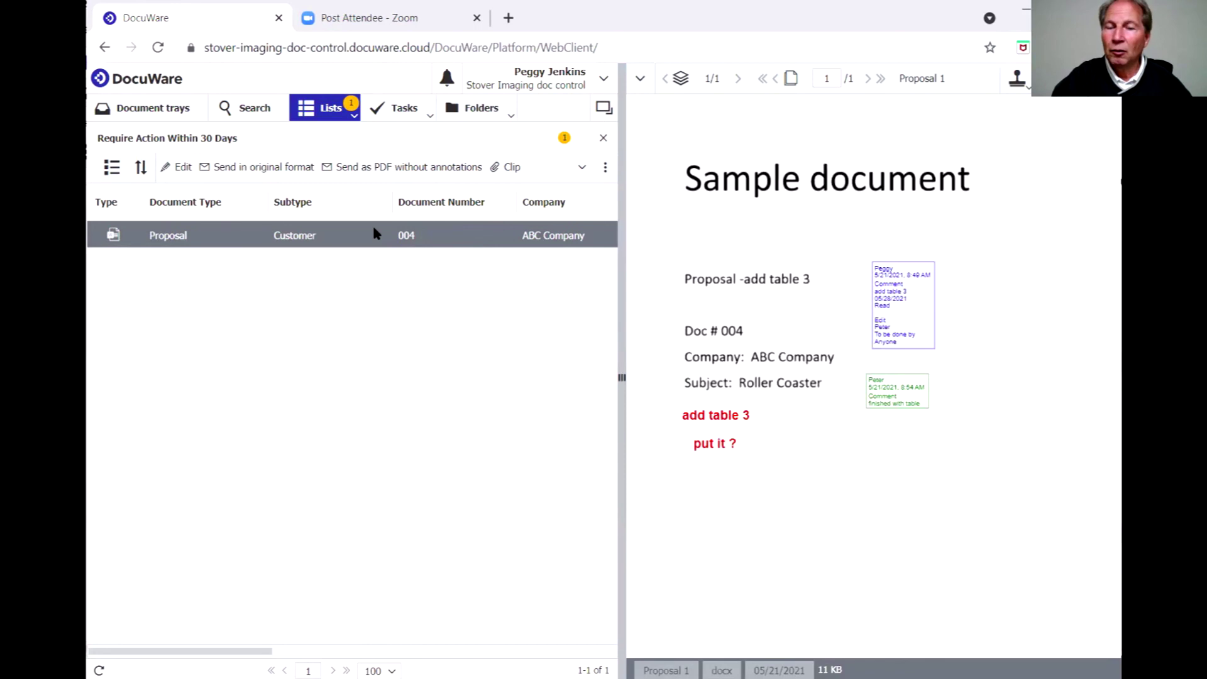
pyautogui.click(1018, 81)
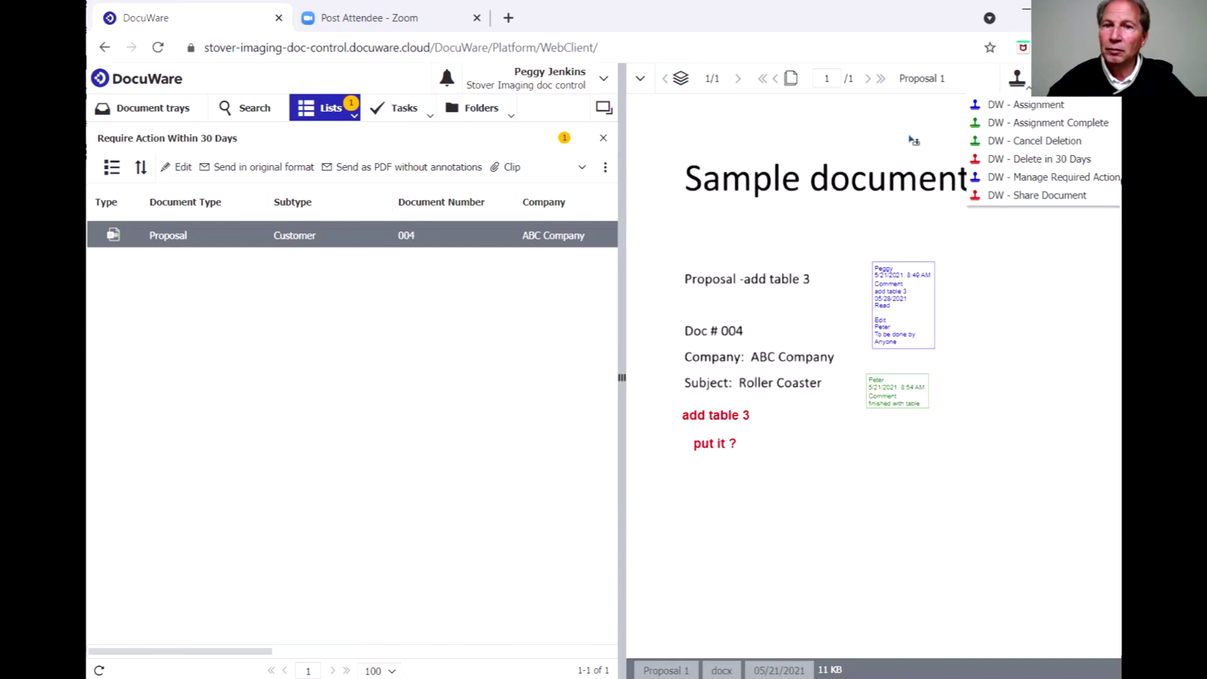
pyautogui.click(1028, 178)
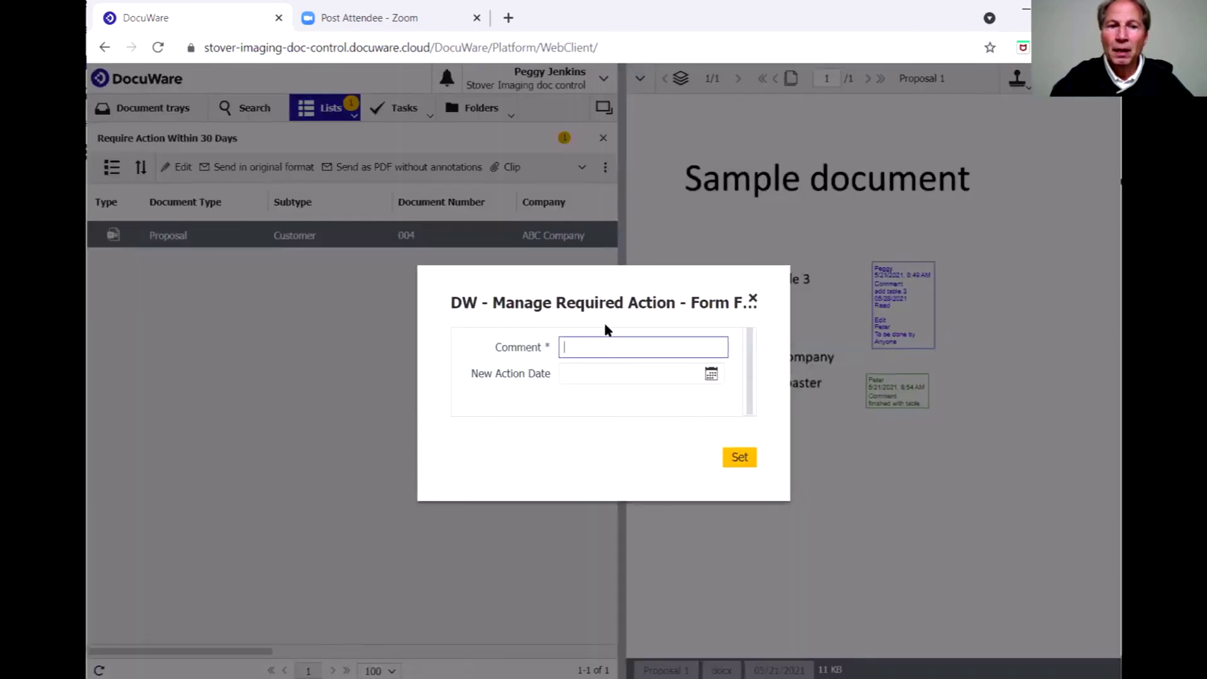
pyautogui.write('done')
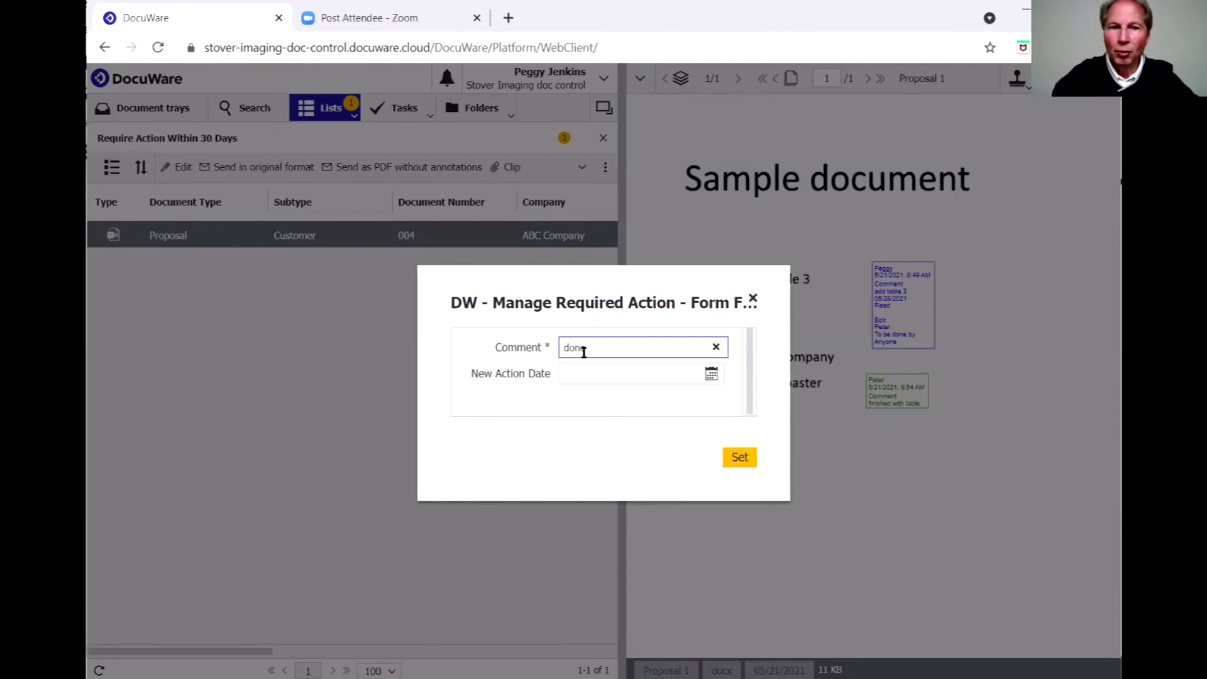
pyautogui.click(735, 459)
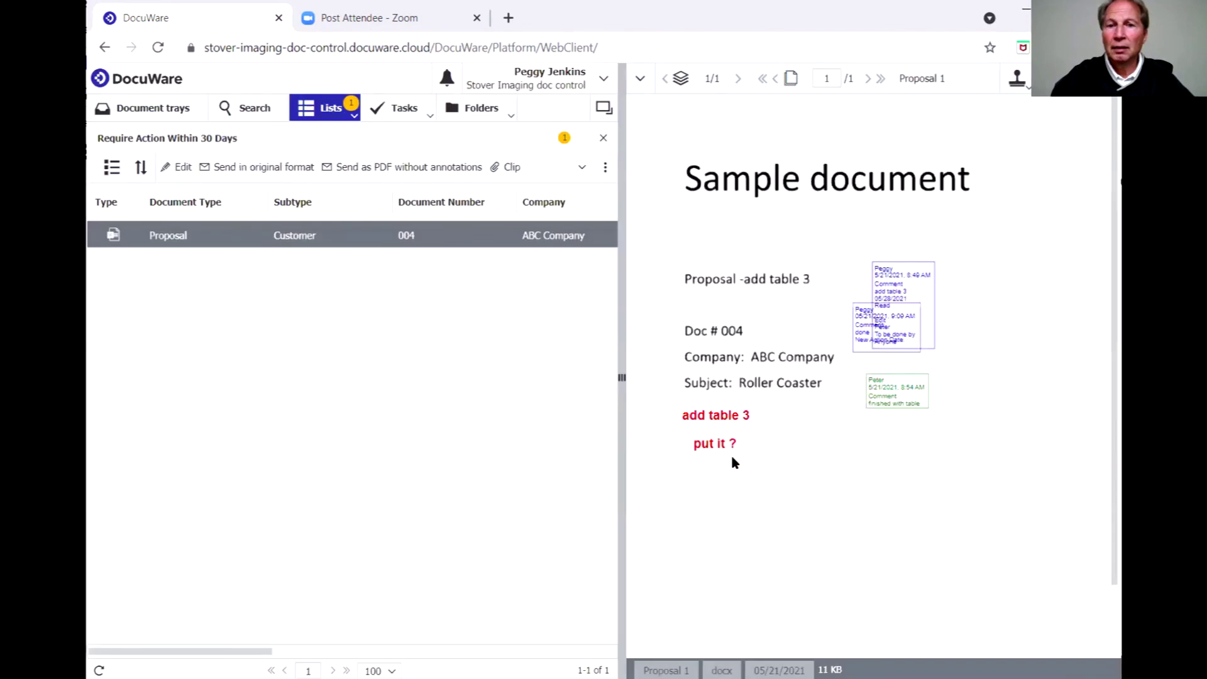
pyautogui.click(861, 439)
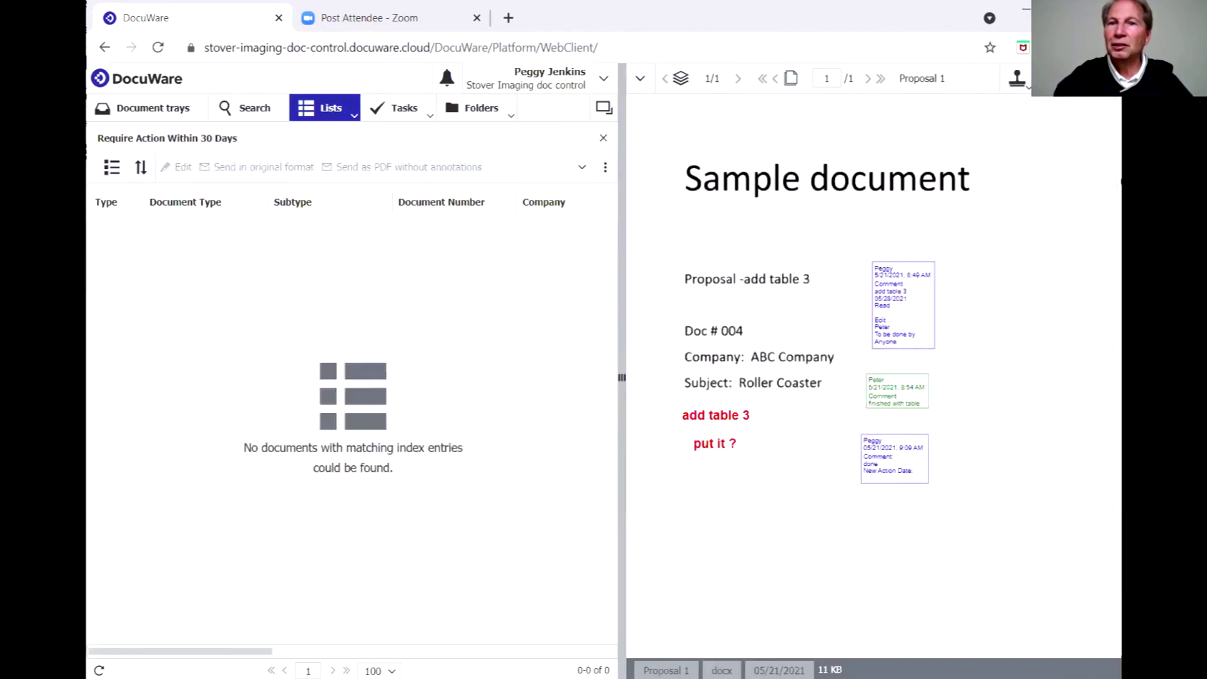
pyautogui.press('super+Up')
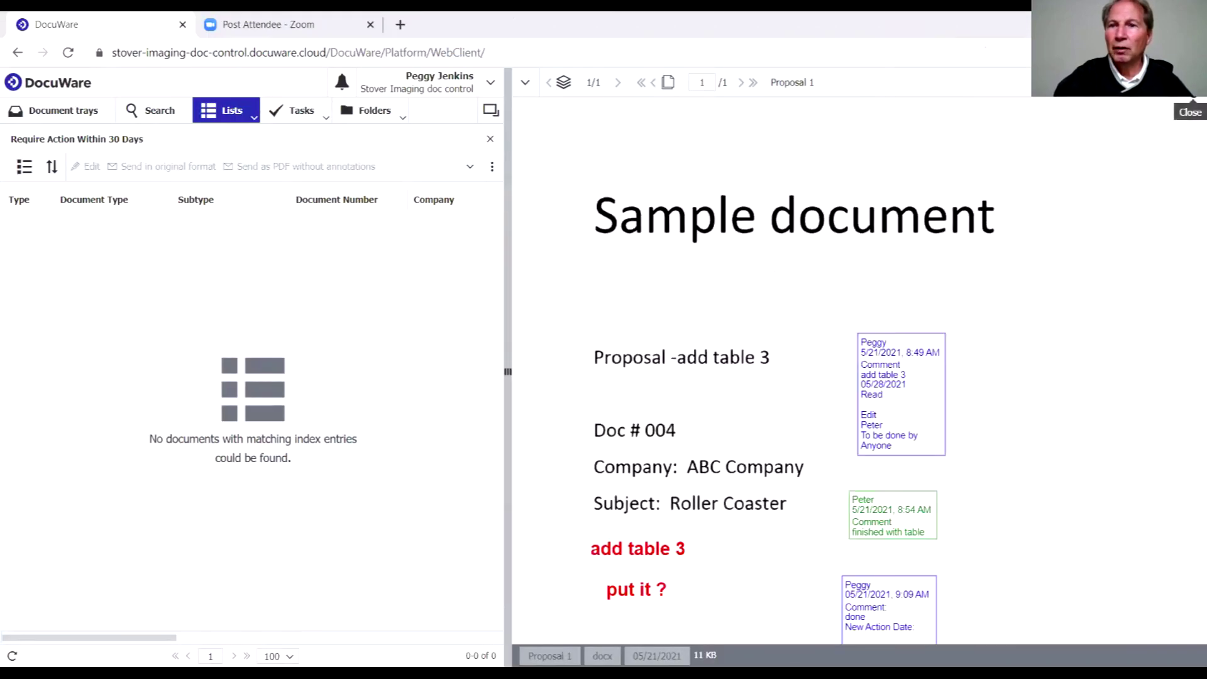
# - Close the document viewer and bring up the DocuWare Smart Document Control slide
pyautogui.click(1191, 82)
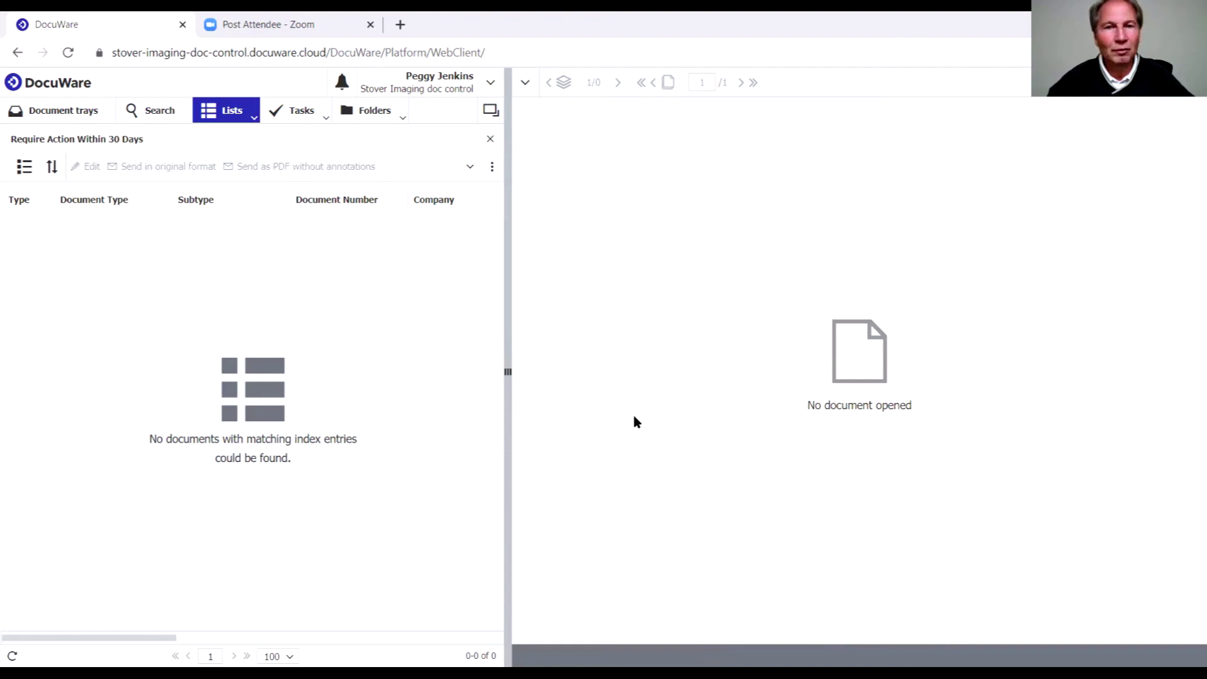
pyautogui.hotkey('alt', 'Tab')
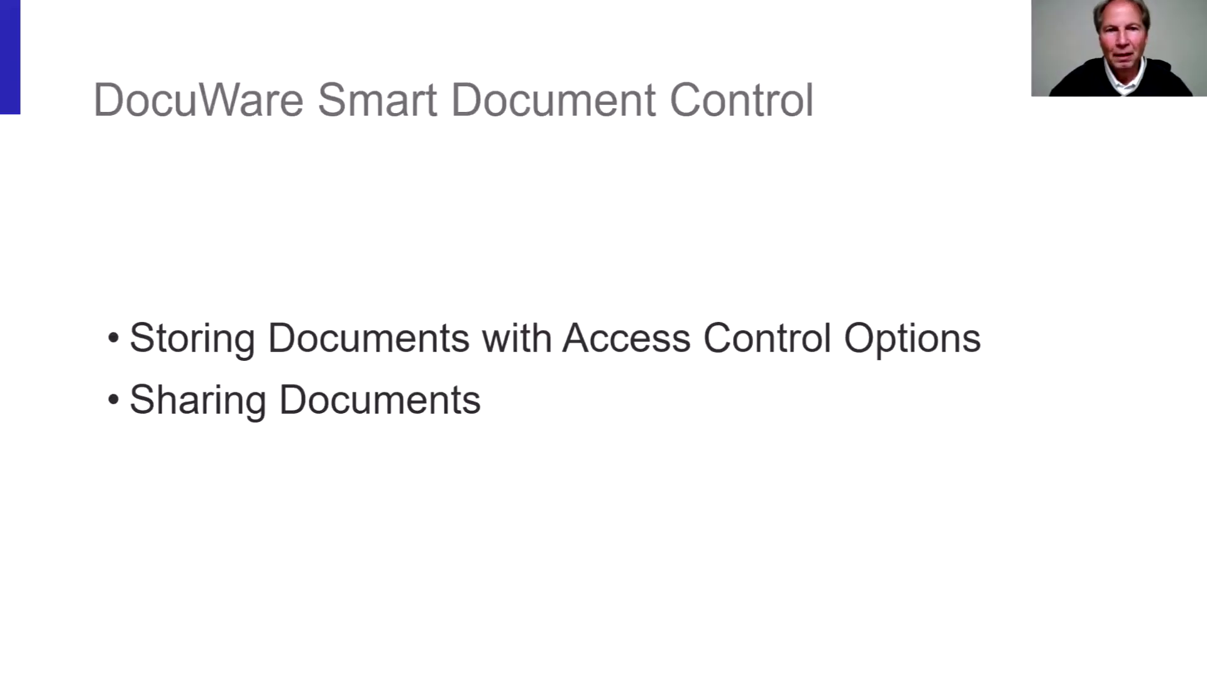